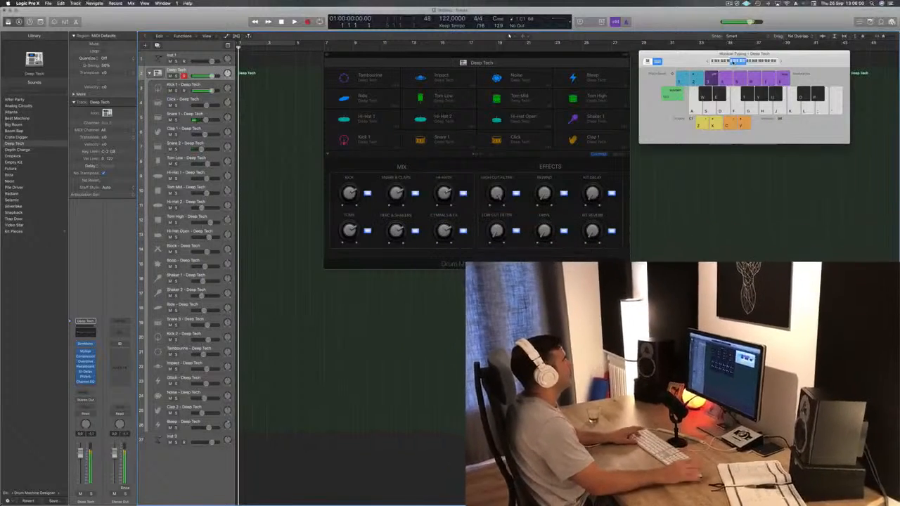
Record a one-bar, four-hit kick pattern on the Deep Tech drum track and move its region onto the Kick 1 track
drag(550, 58, 685, 74)
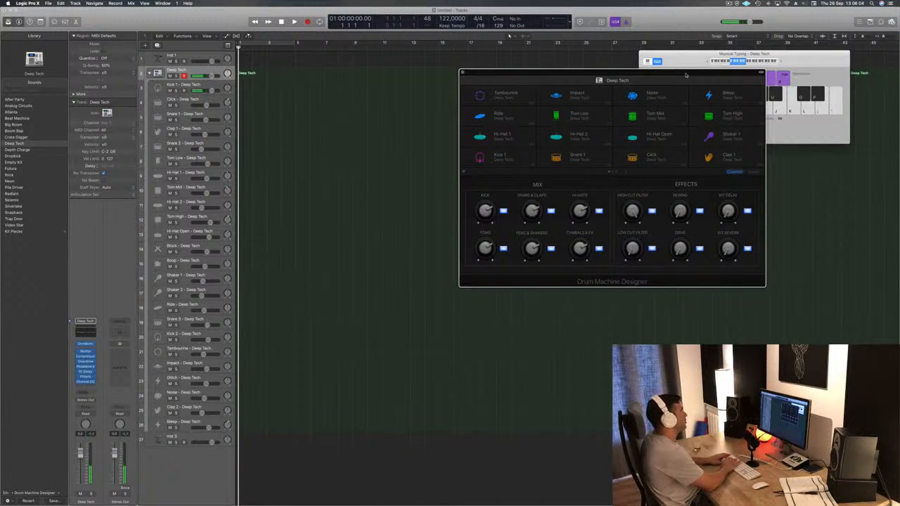
key(space)
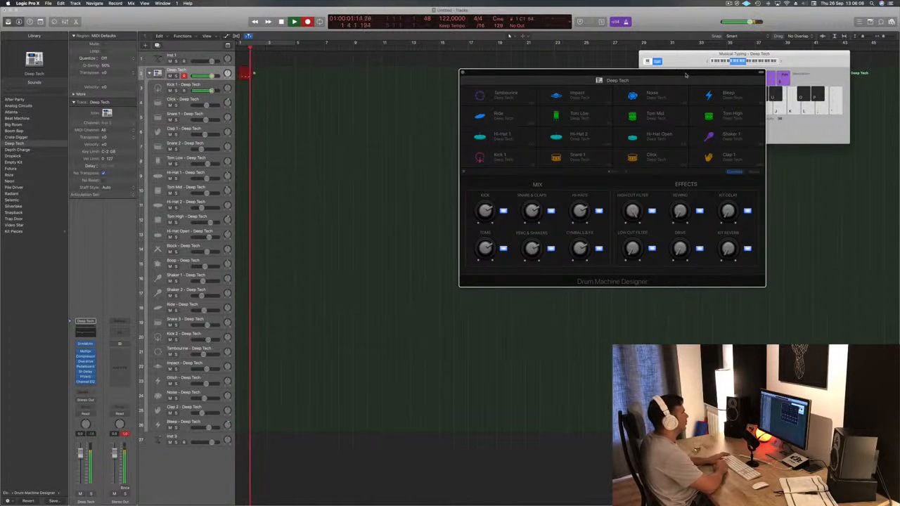
key(space)
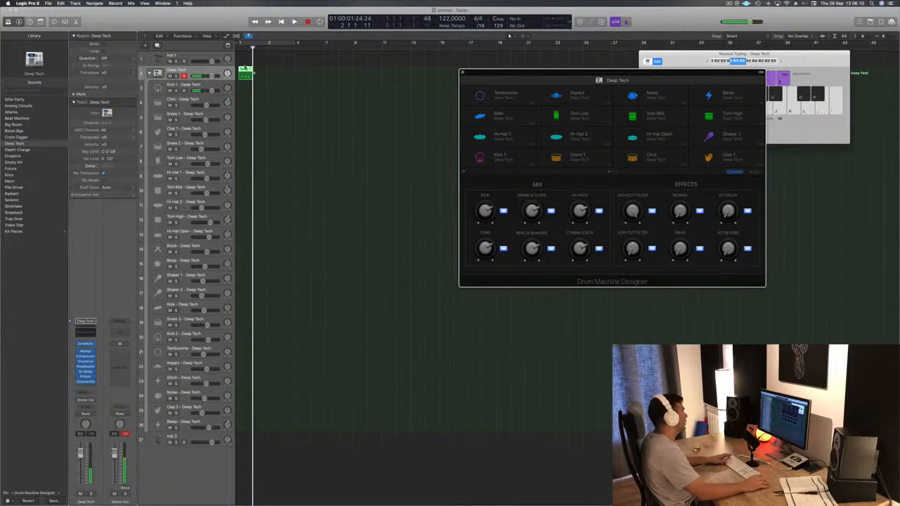
drag(247, 77, 246, 88)
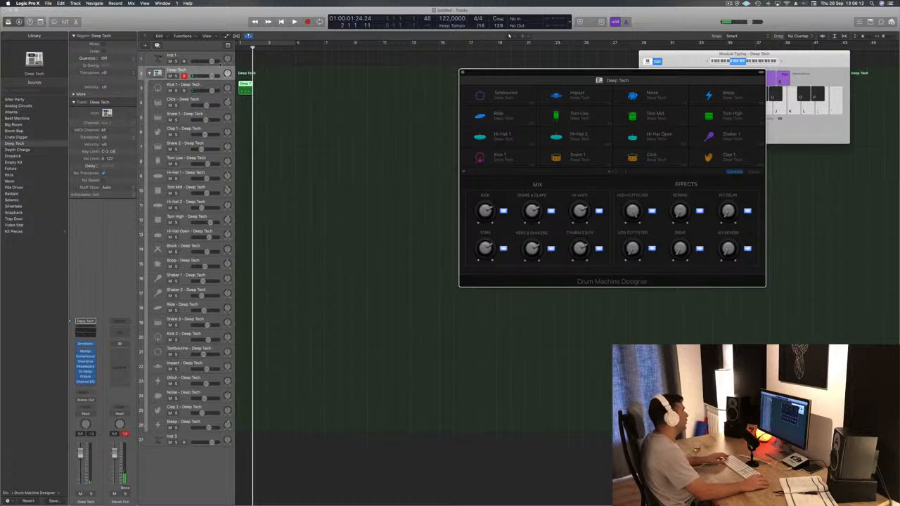
Quantize all notes in the kick region and move the fourth note onto beat 4
double_click(246, 85)
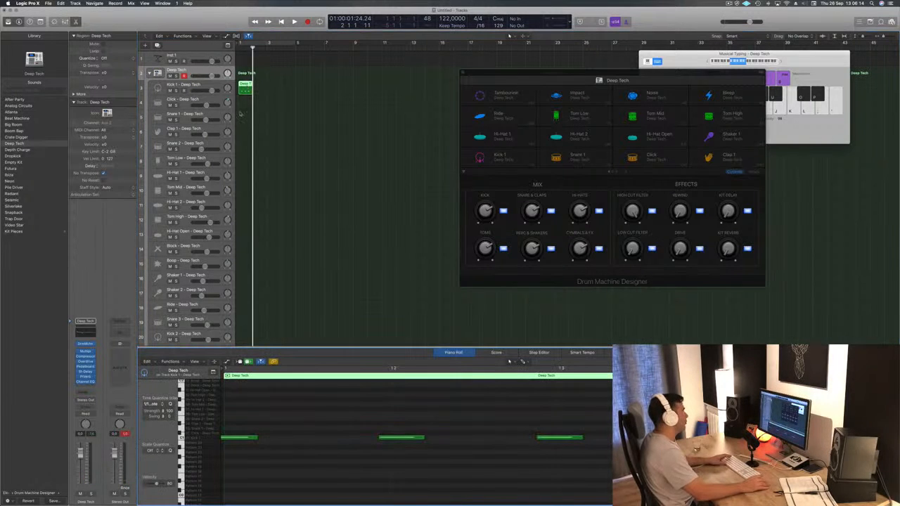
scroll(337, 464, down, 3)
key(super+a)
key(q)
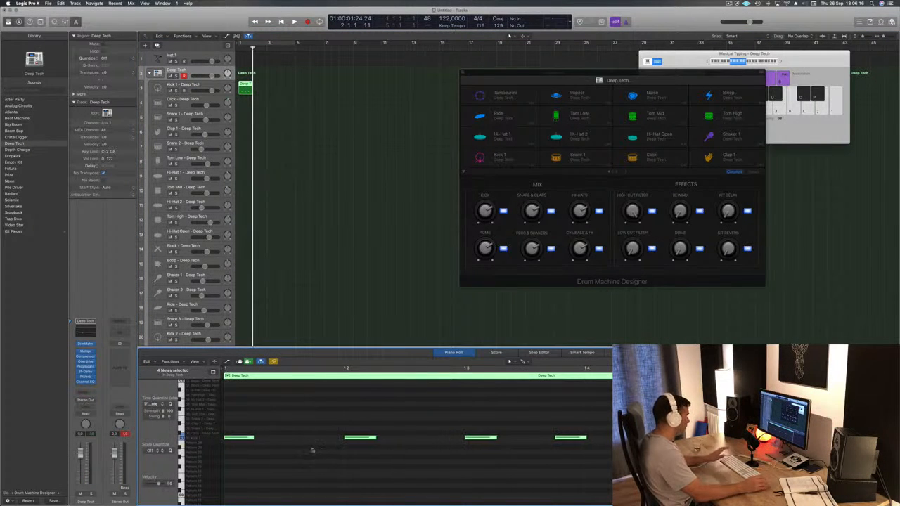
click(521, 416)
drag(580, 437, 609, 439)
Copy the one-bar kick region until it fills bars 1 to 4, and play it back
click(244, 83)
drag(245, 85, 274, 86)
key(space)
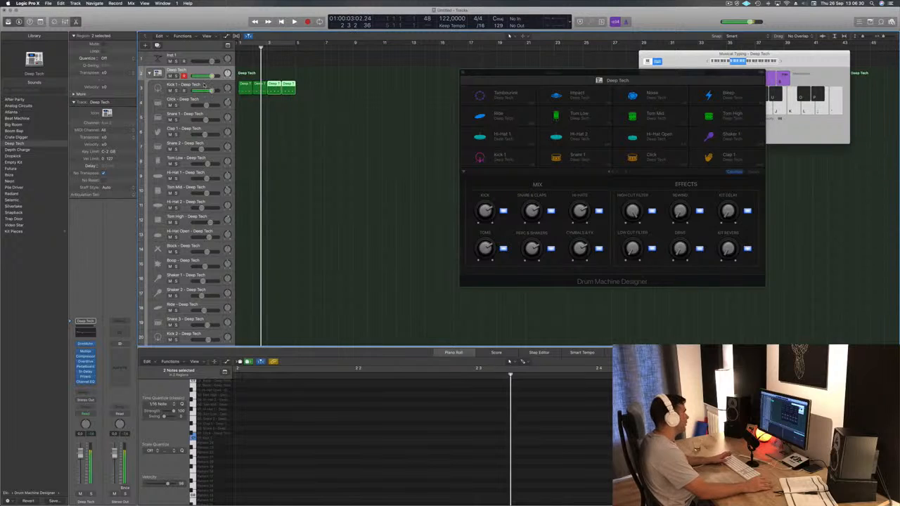
Loop playback over bars 1 to 4 and move the Drum Machine Designer window away from the regions
click(217, 84)
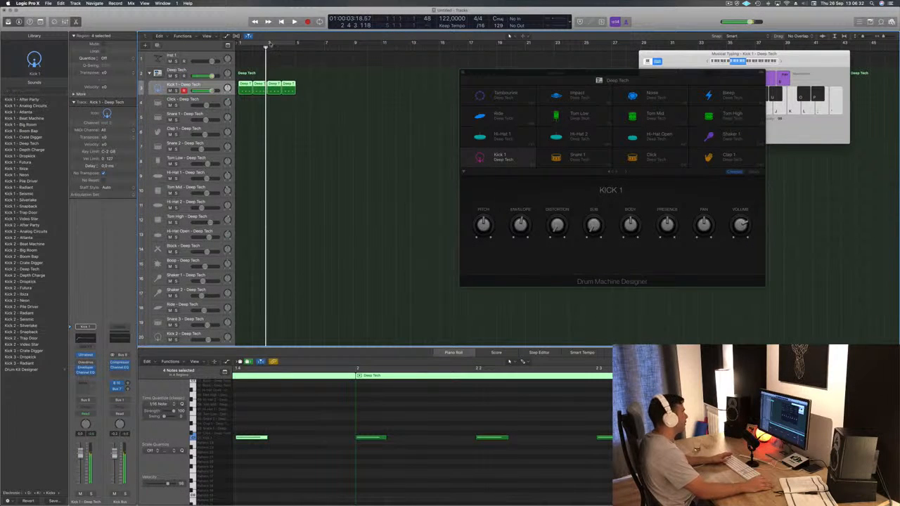
click(269, 44)
key(space)
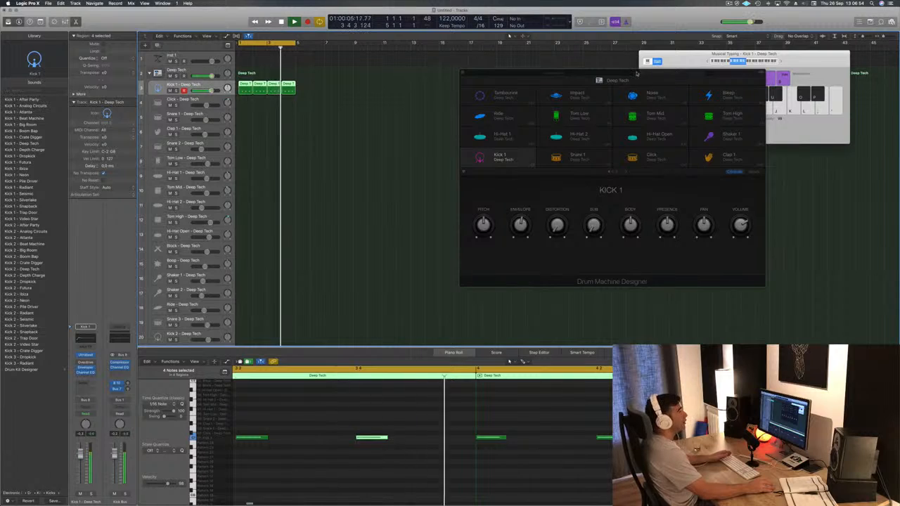
drag(636, 73, 704, 91)
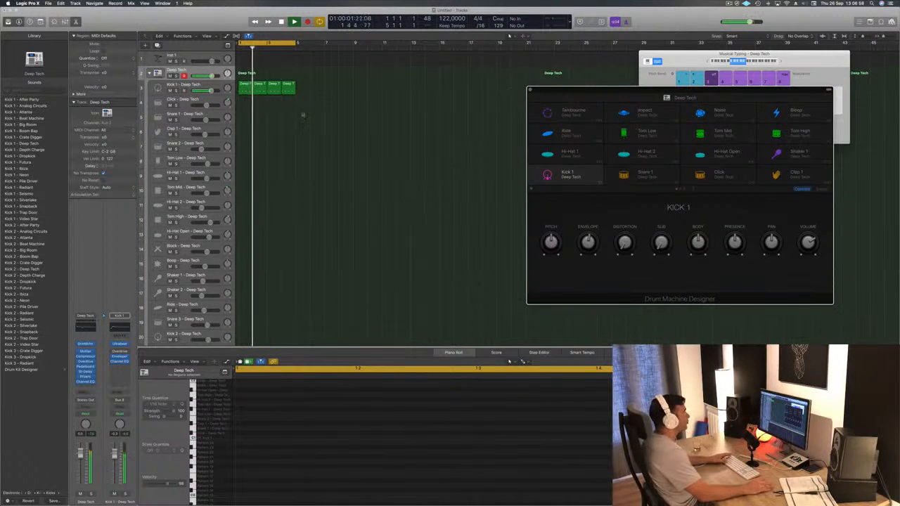
Copy the first kick region onto the Click track and shift its four notes to the Click pitch, one sixteenth later
click(244, 86)
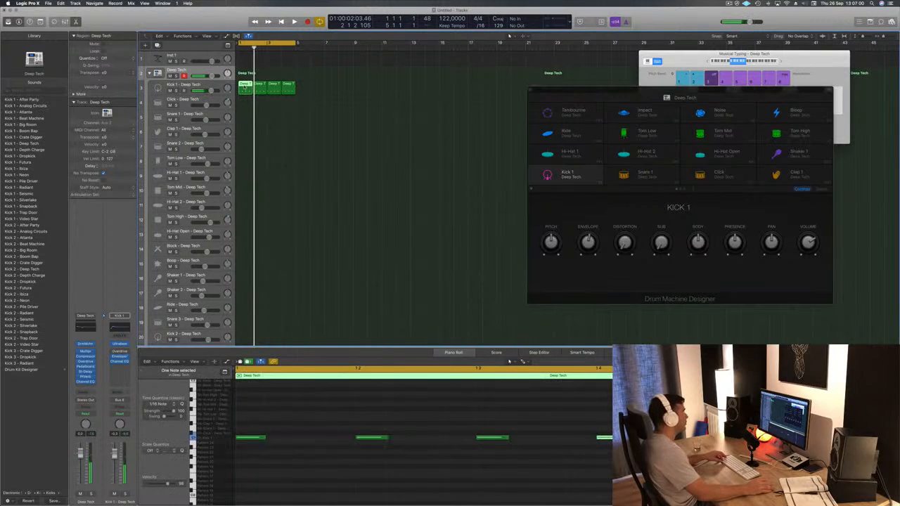
drag(244, 96, 244, 103)
click(262, 428)
key(super+a)
drag(253, 437, 617, 437)
key(space)
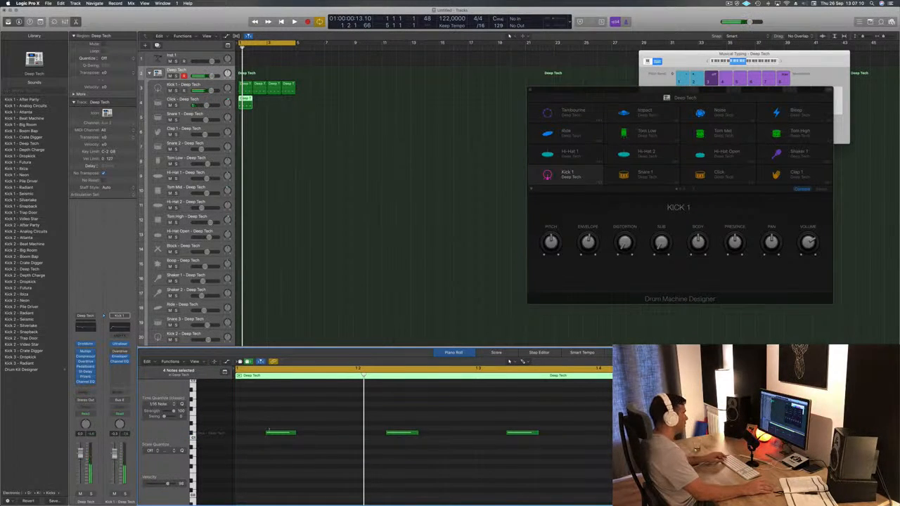
Rework the Click notes into pairs on the third and fourth sixteenths of each beat, and play them back
drag(268, 420, 633, 440)
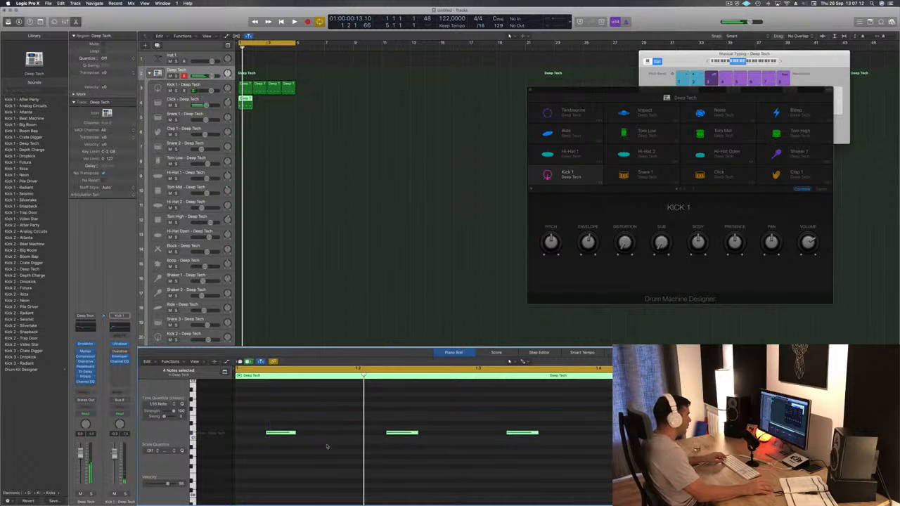
drag(282, 434, 311, 439)
key(space)
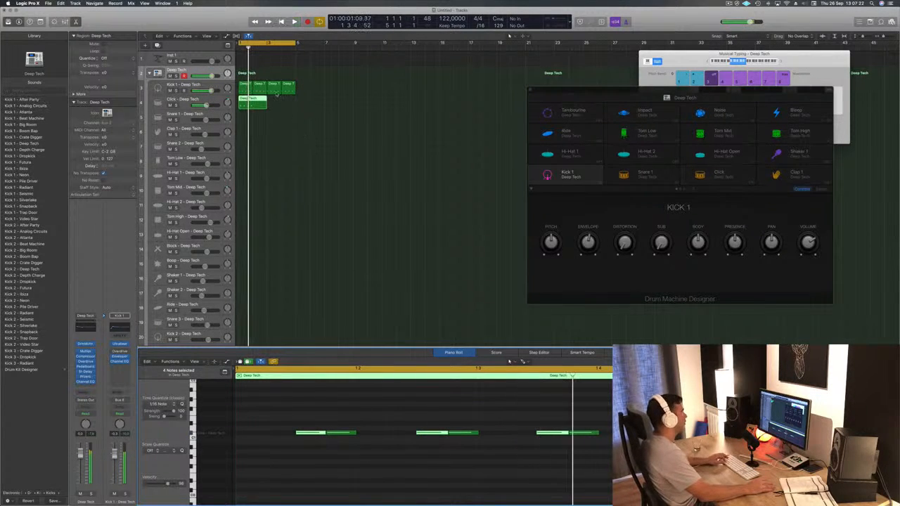
Copy all eight Click notes into bar 2 of the region
key(super+Left)
key(super+Left)
drag(284, 410, 611, 456)
key(super+Left)
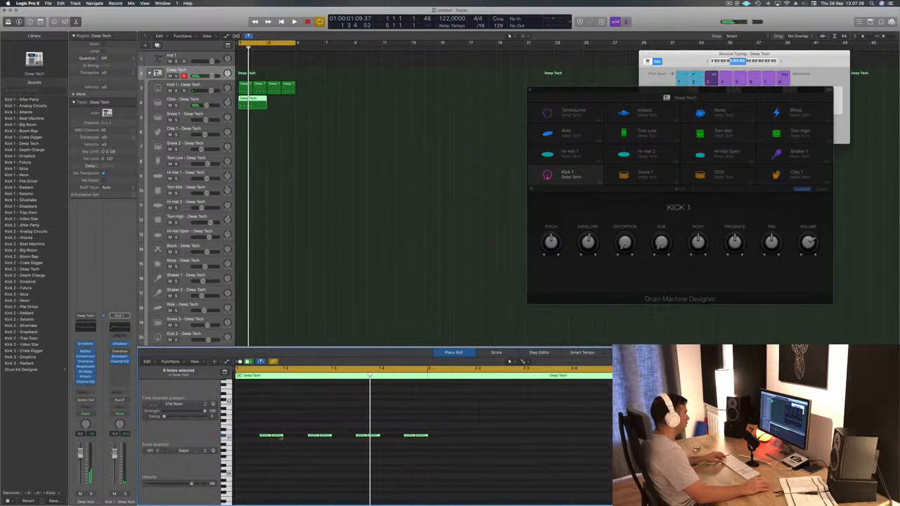
drag(263, 436, 455, 438)
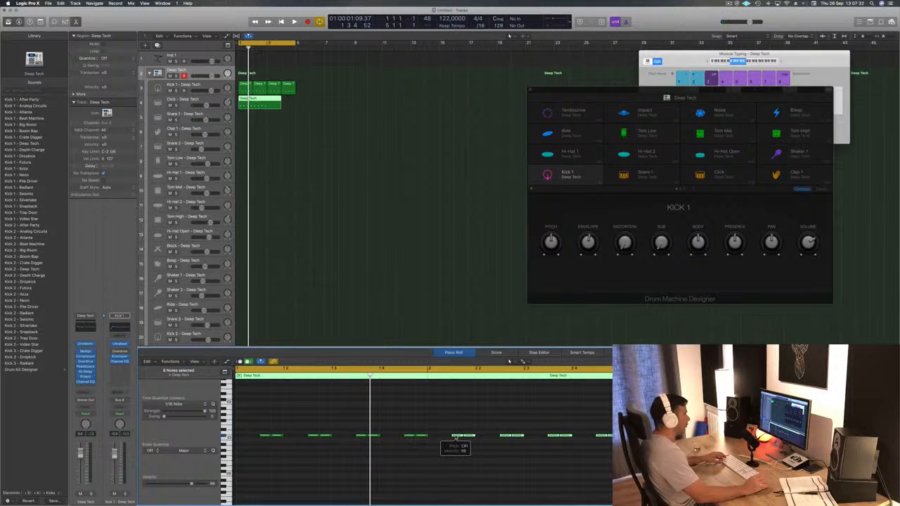
Split the Click region at bar 3, using the Split option for crossing notes, and delete the excess part
drag(266, 103, 283, 103)
key(Delete)
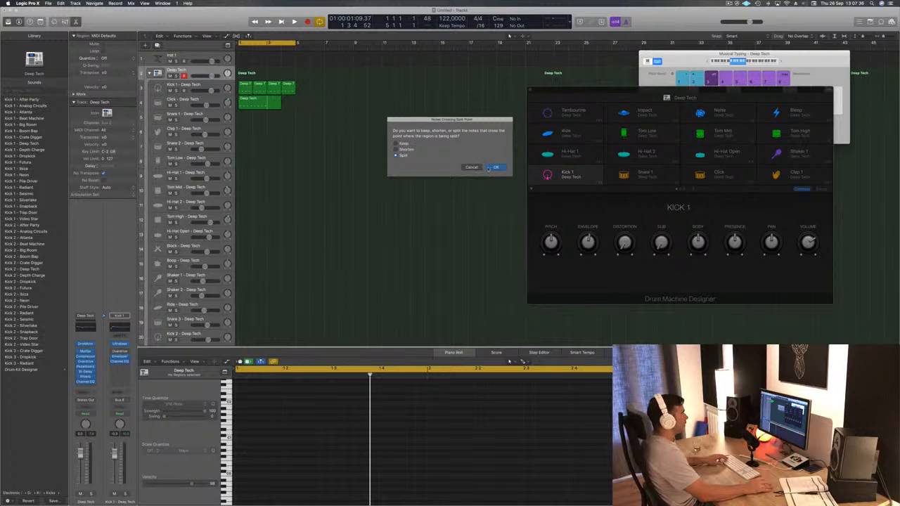
click(495, 167)
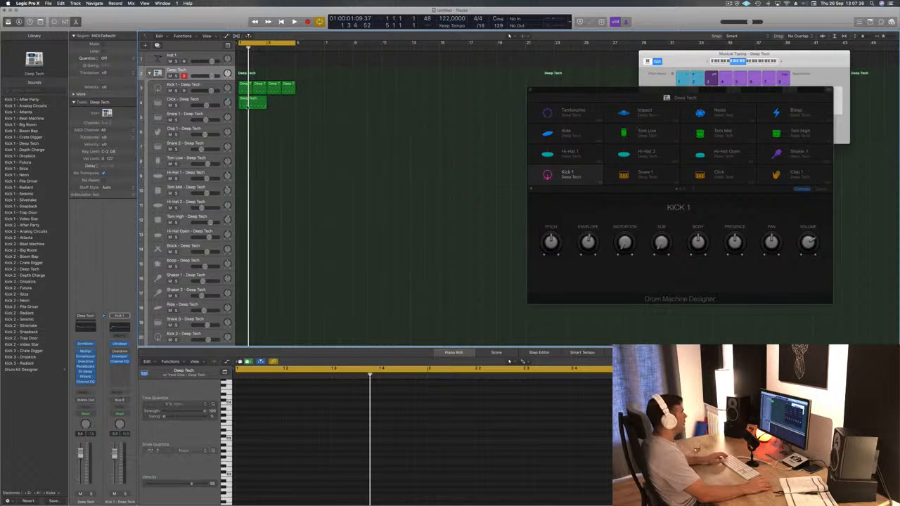
Copy the two-bar Click region to bars 3 and 4, and lower the Click track's volume during playback
click(248, 105)
drag(248, 104, 276, 104)
key(space)
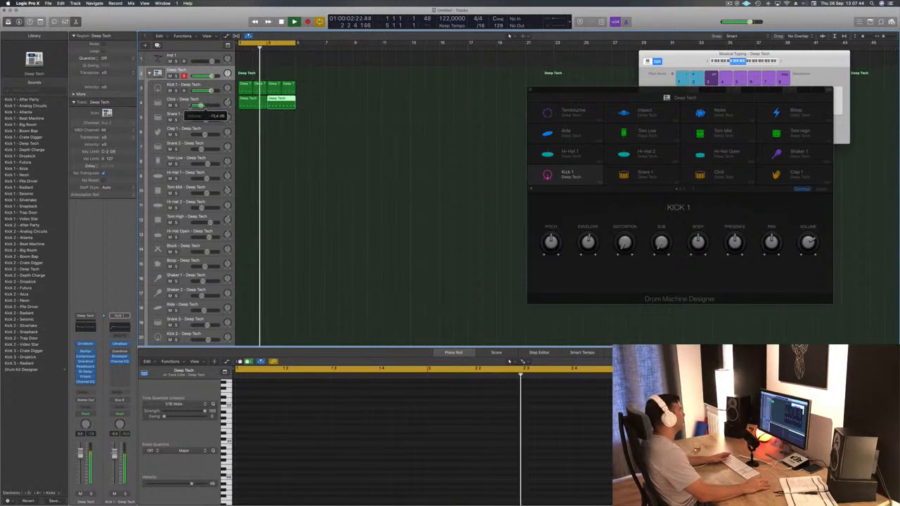
Copy the first Click region onto the Snare 1 track and reduce its notes to the last sixteenths of beats 1 and 3
click(248, 103)
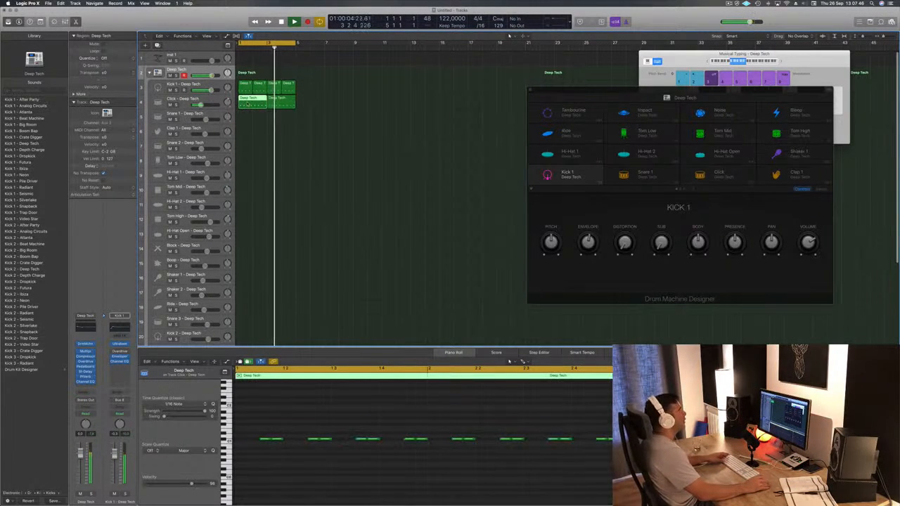
drag(247, 104, 245, 118)
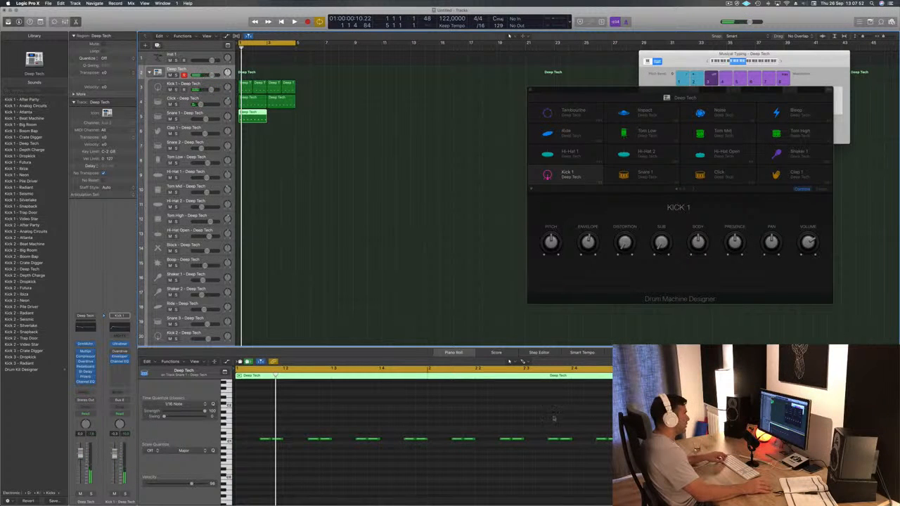
key(super+a)
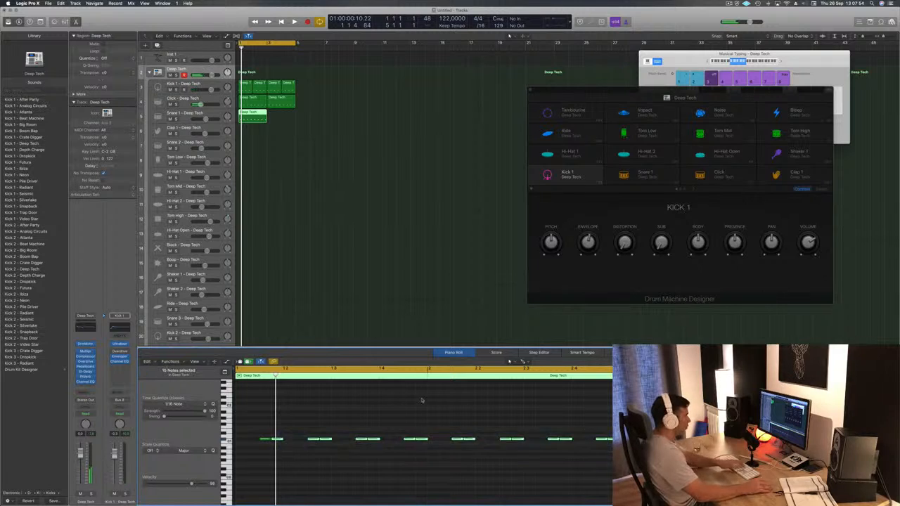
drag(264, 441, 279, 436)
key(space)
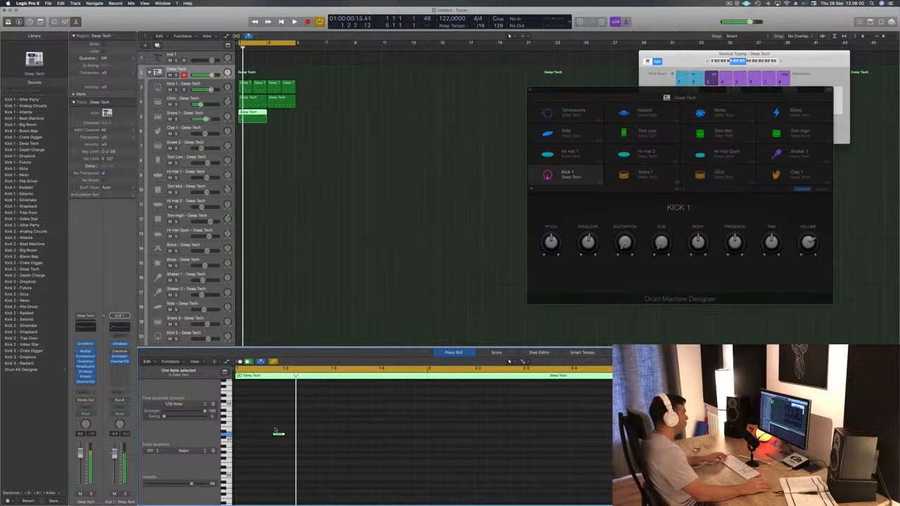
drag(287, 435, 374, 436)
key(space)
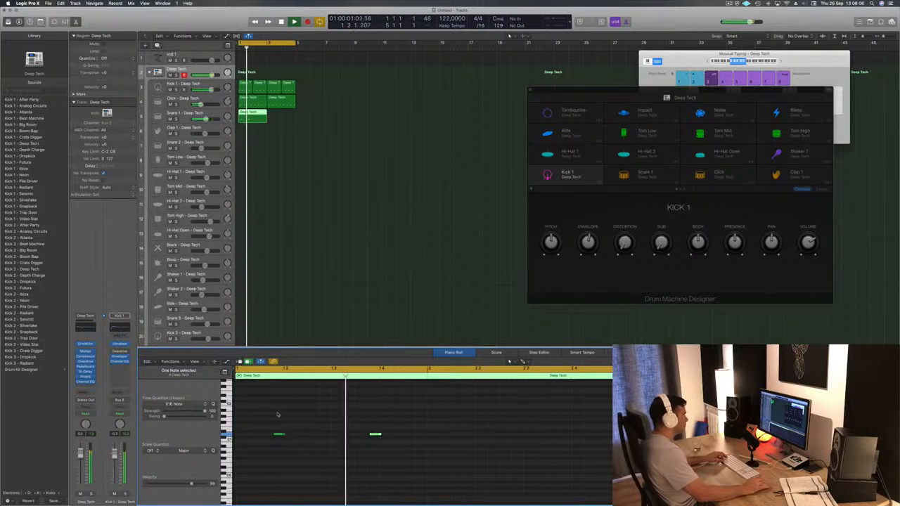
Try copying the two snare notes into bar 2, starting on the last sixteenth of beat 2
key(space)
drag(259, 425, 440, 445)
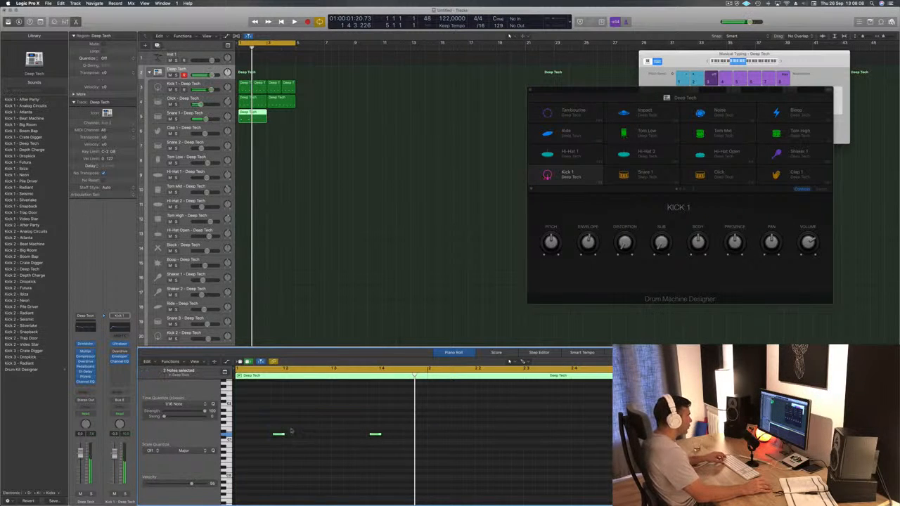
drag(279, 435, 517, 439)
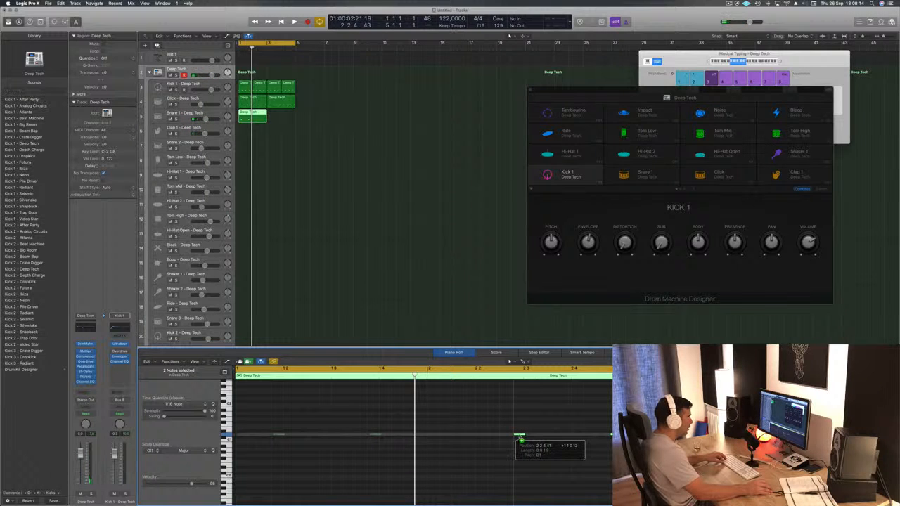
drag(519, 437, 519, 436)
key(space)
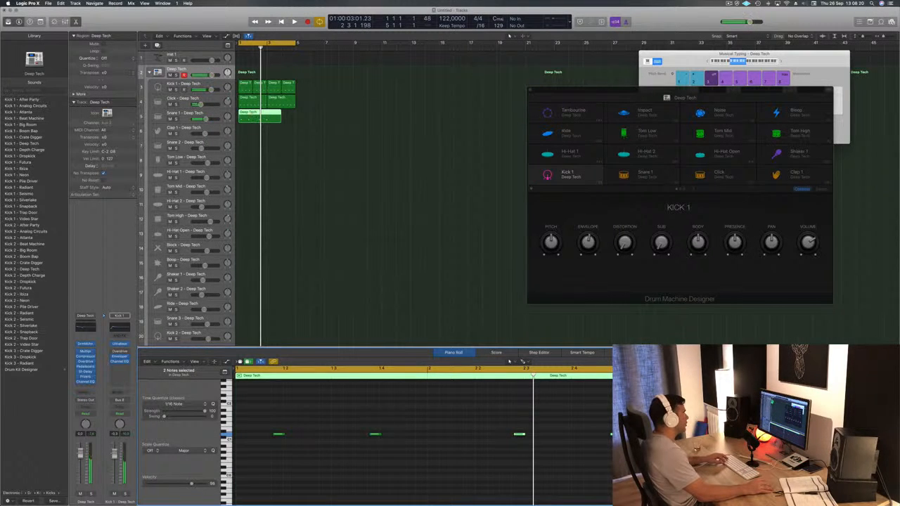
Trim the Snare 1 region to one bar, copy it to bars 2 to 4, and play back the beat
double_click(253, 119)
click(243, 114)
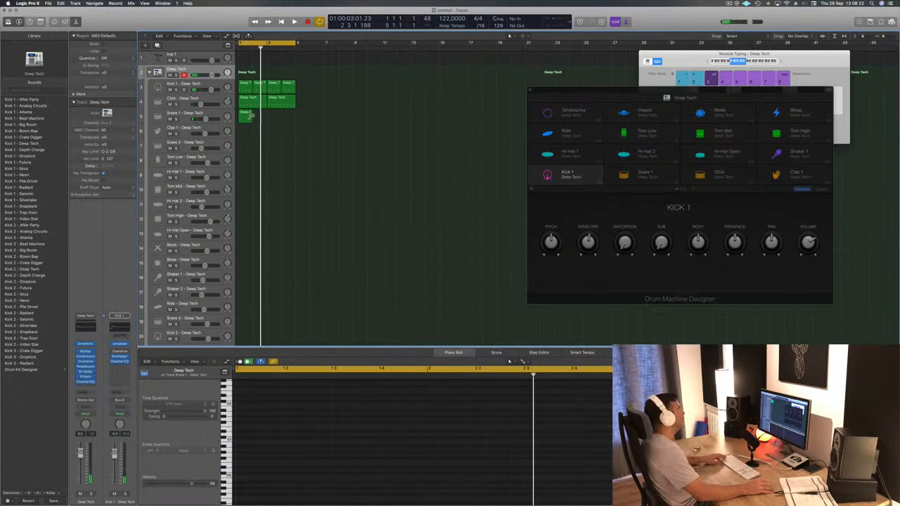
drag(243, 113, 279, 118)
click(246, 118)
key(space)
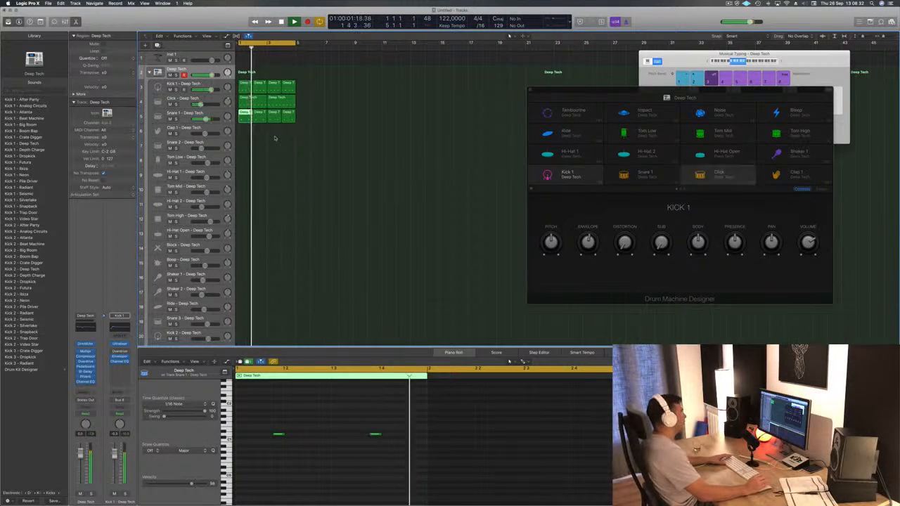
key(space)
click(298, 164)
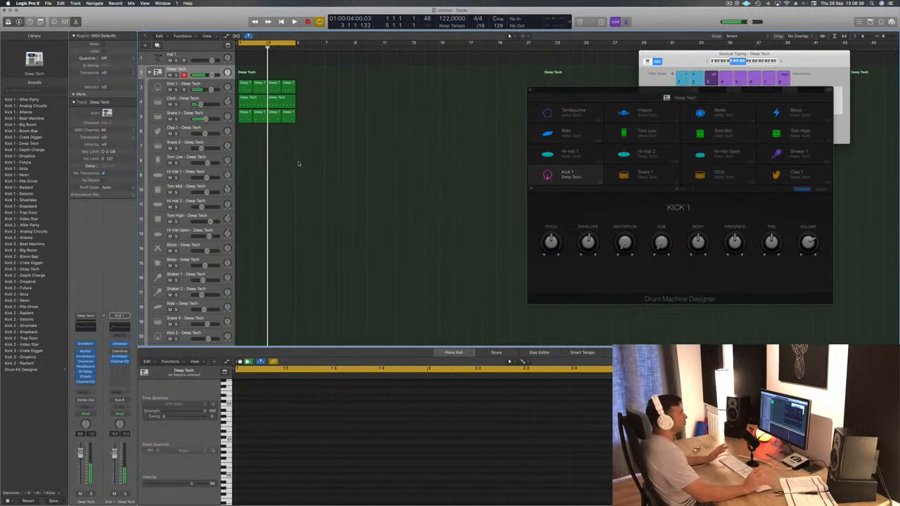
Copy the first kick region onto the Tom Low track at bar 1
click(251, 105)
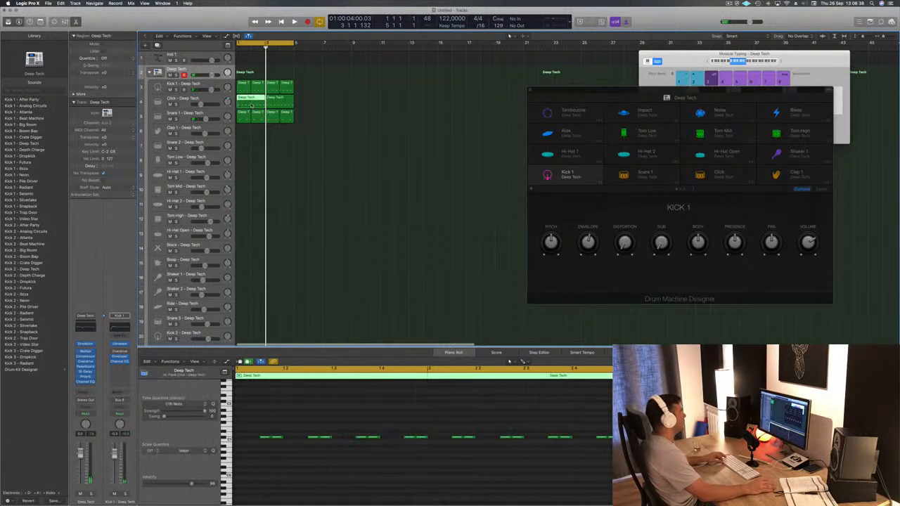
click(247, 86)
drag(248, 103, 241, 160)
drag(241, 171, 242, 159)
Shift the copied region's four notes to the Tom Low pitch and play back the pattern
key(space)
drag(241, 432, 402, 470)
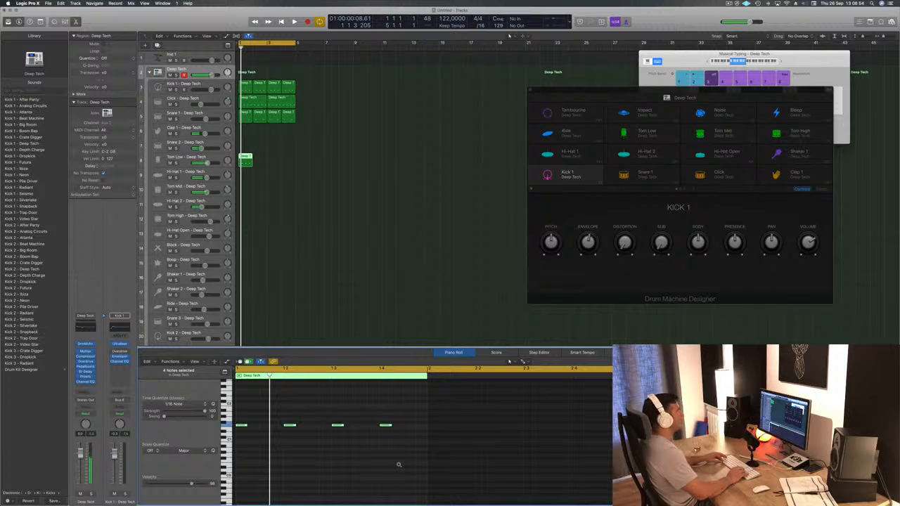
key(space)
key(space)
Move the last two Tom Low notes to the second and fourth sixteenths of beat 4, and delete the first two notes
click(253, 388)
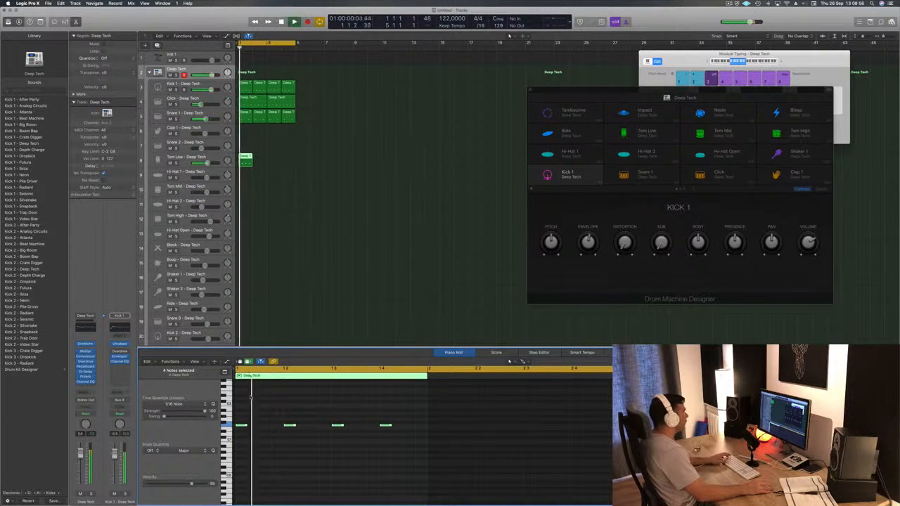
drag(388, 427, 423, 428)
drag(337, 427, 397, 427)
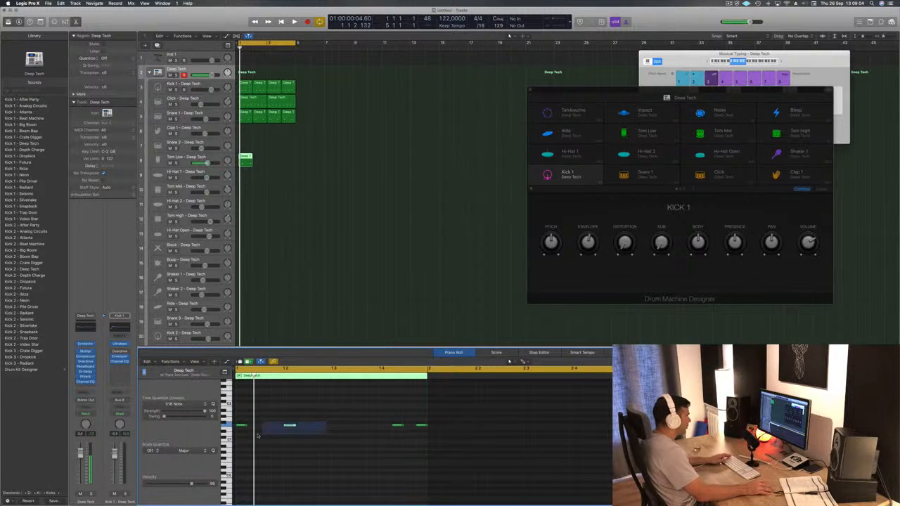
drag(239, 439, 239, 438)
key(Delete)
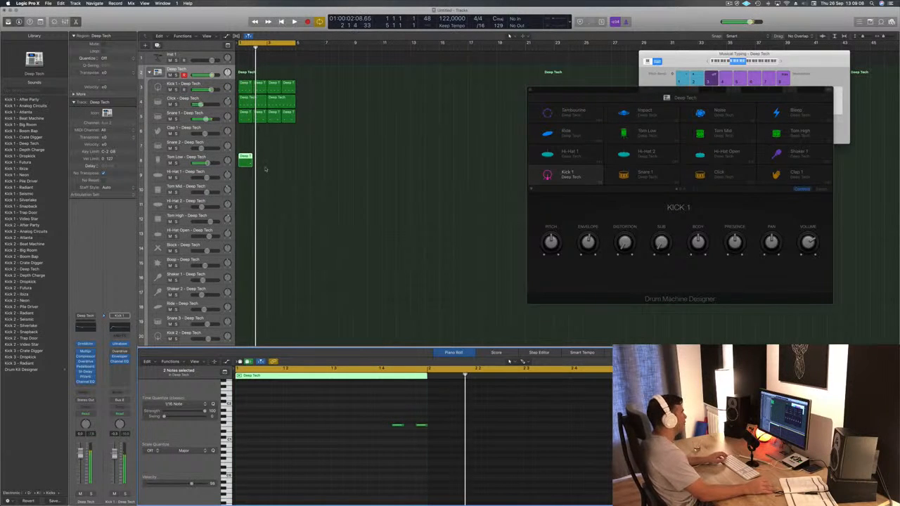
Move the two Tom Low notes one beat earlier, play the beat, and copy the region to bars 2 to 4
drag(375, 410, 353, 430)
key(space)
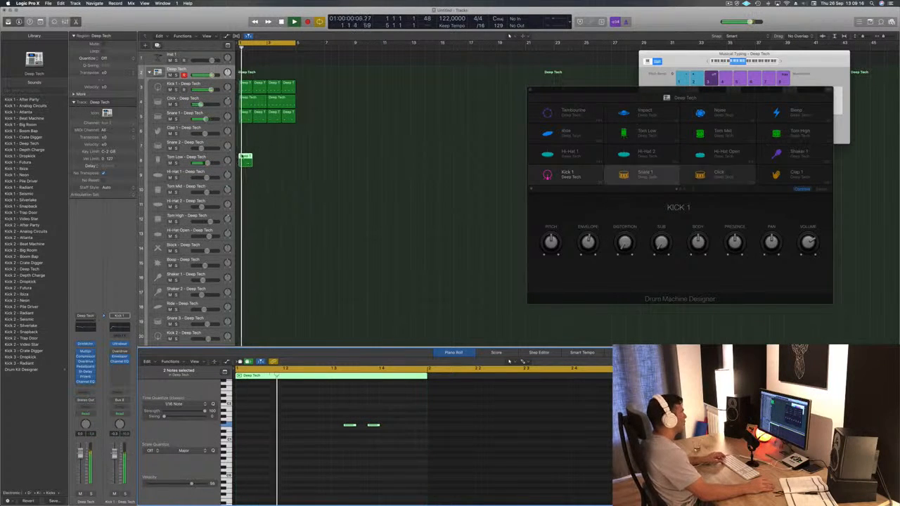
drag(245, 161, 271, 162)
click(299, 200)
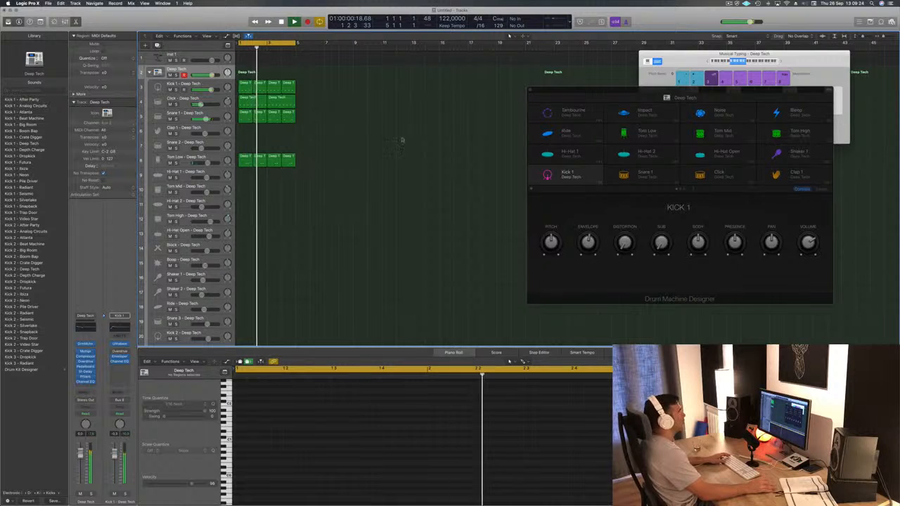
Save the project as Deep Tech and play back the beat
key(super+s)
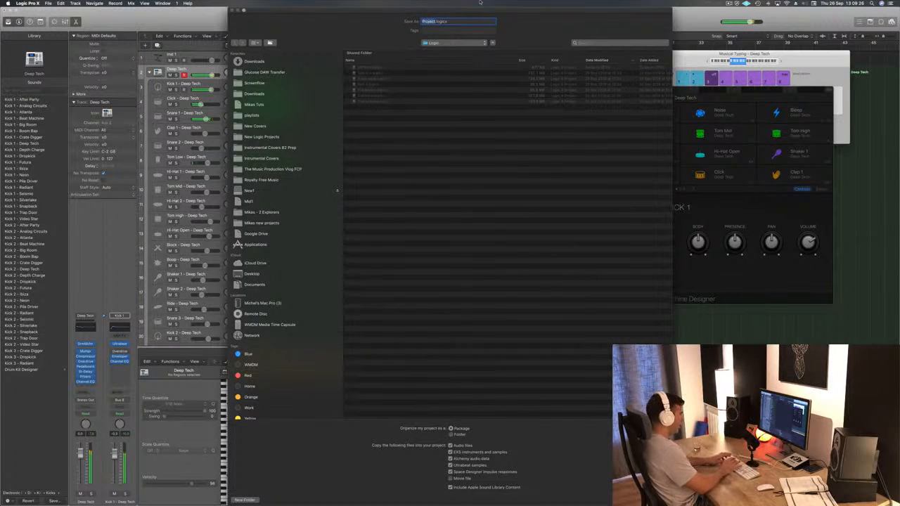
key(Return)
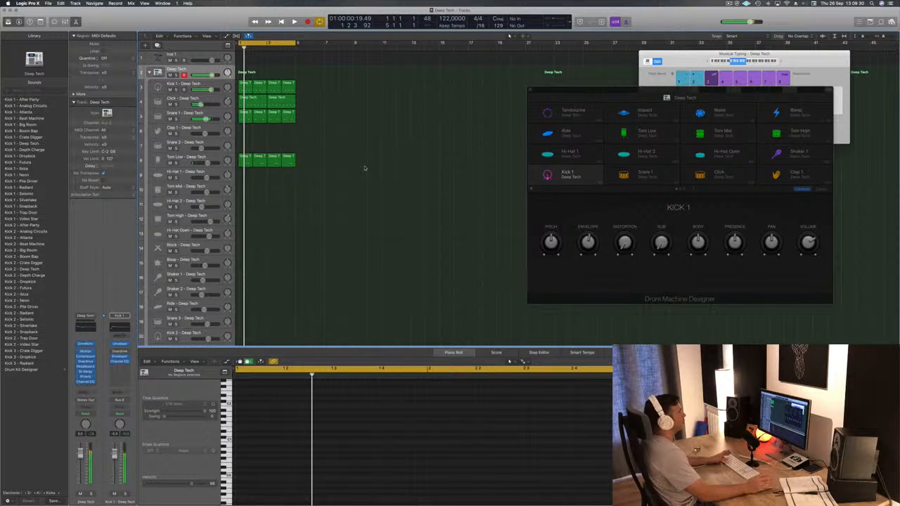
key(space)
key(space)
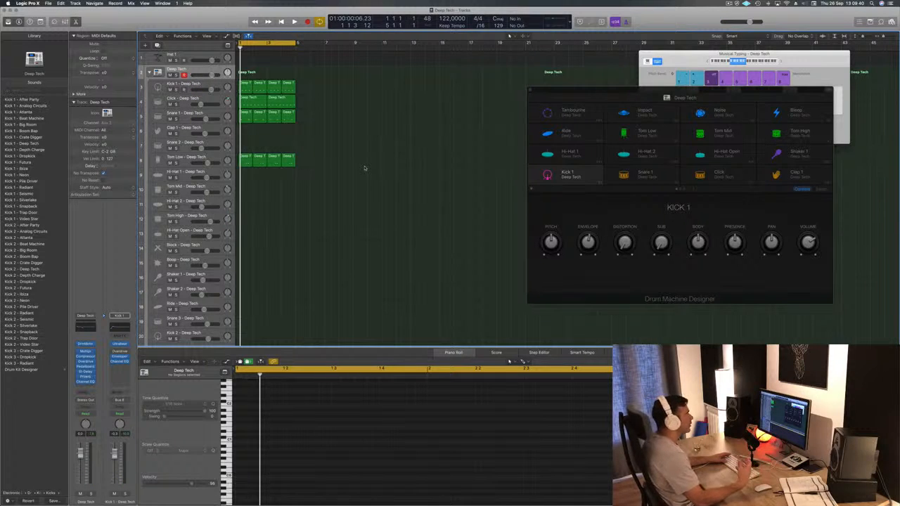
Play the loop and copy the first Tom Low region onto the Tom Mid track at bar 1
key(space)
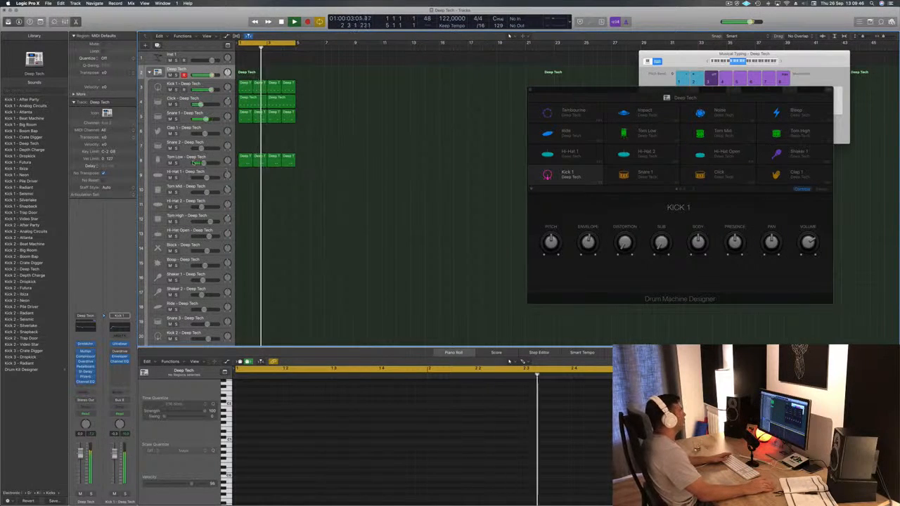
click(243, 160)
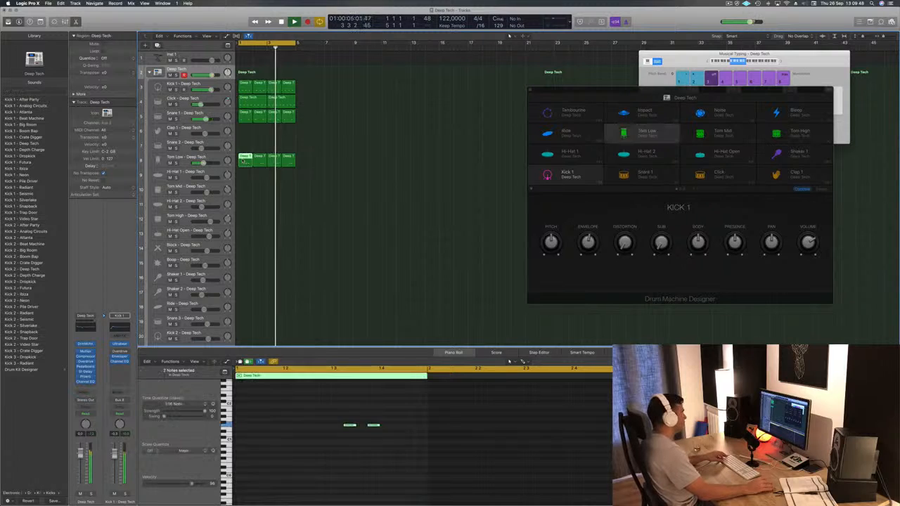
drag(242, 161, 245, 189)
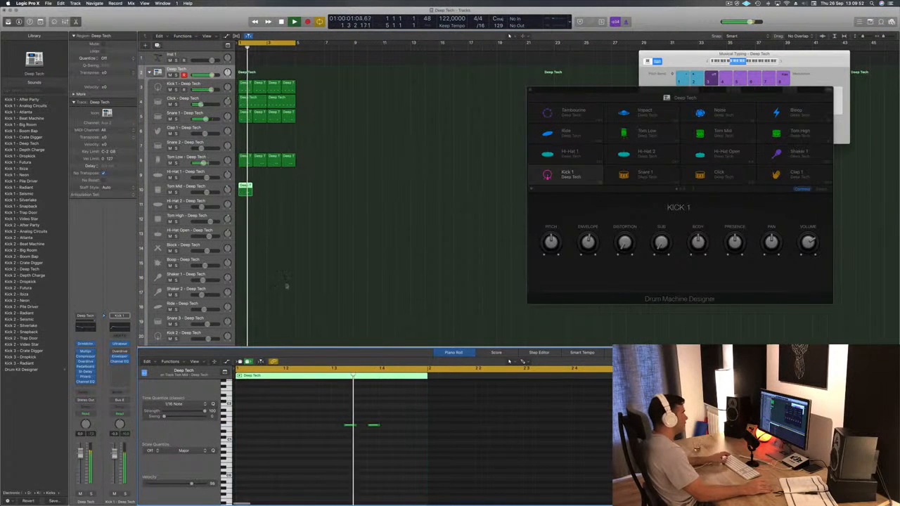
Raise the copied notes to the Tom Mid pitch and move them to the fourth sixteenth of beat 1 and second sixteenth of beat 2
drag(293, 400, 383, 437)
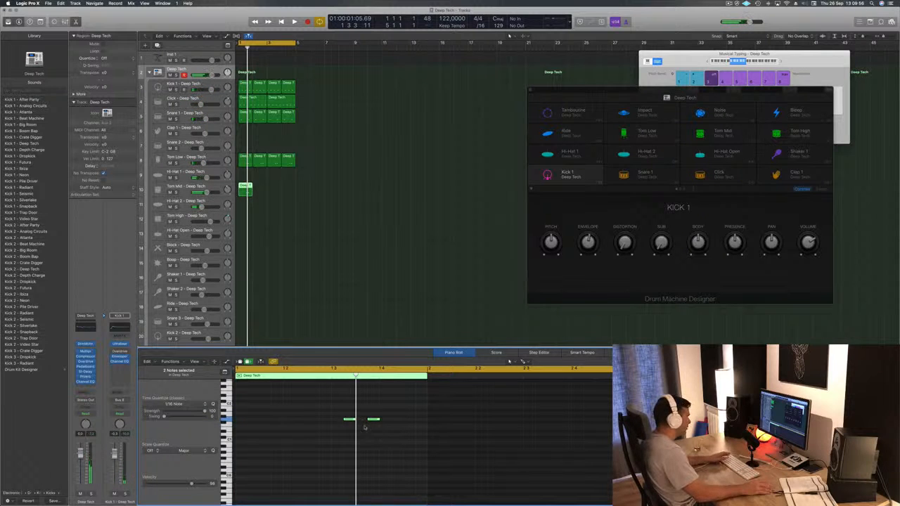
drag(349, 422, 278, 422)
key(space)
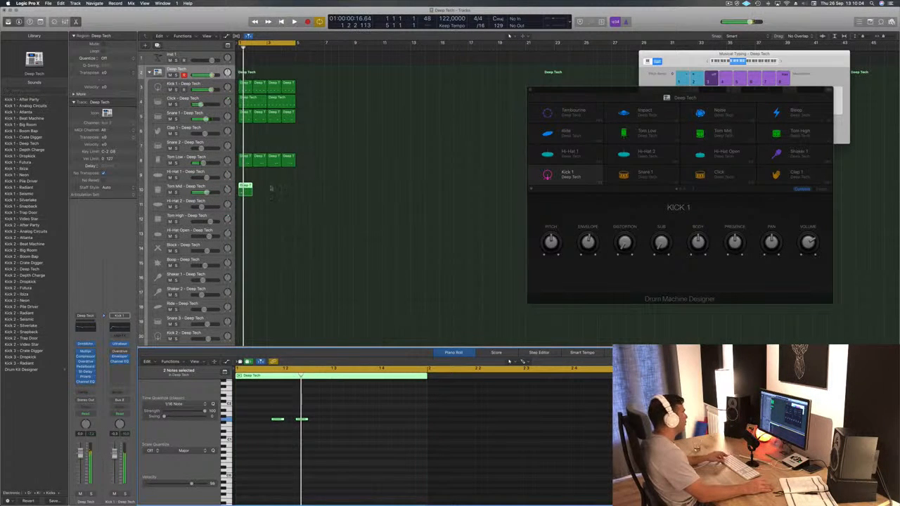
Play back the beat and copy the Tom Mid region to bars 2 to 4
scroll(247, 280, down, 2)
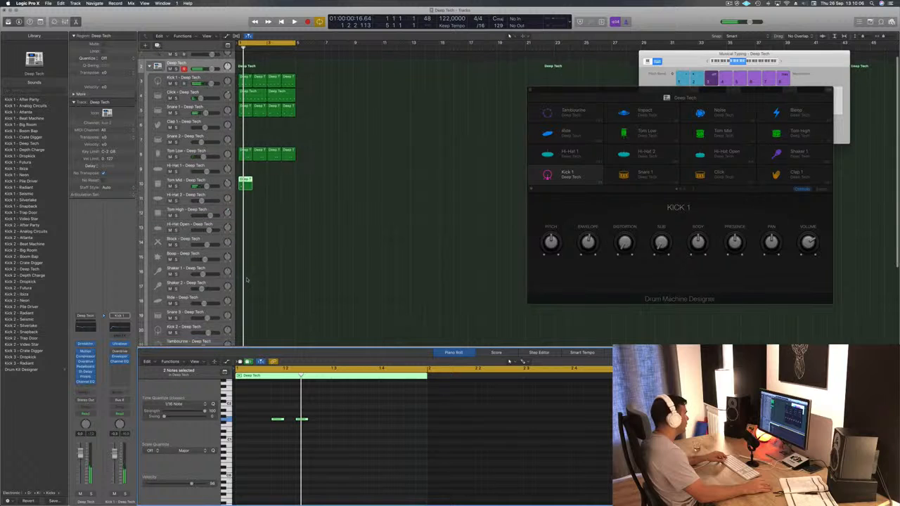
scroll(249, 237, down, 5)
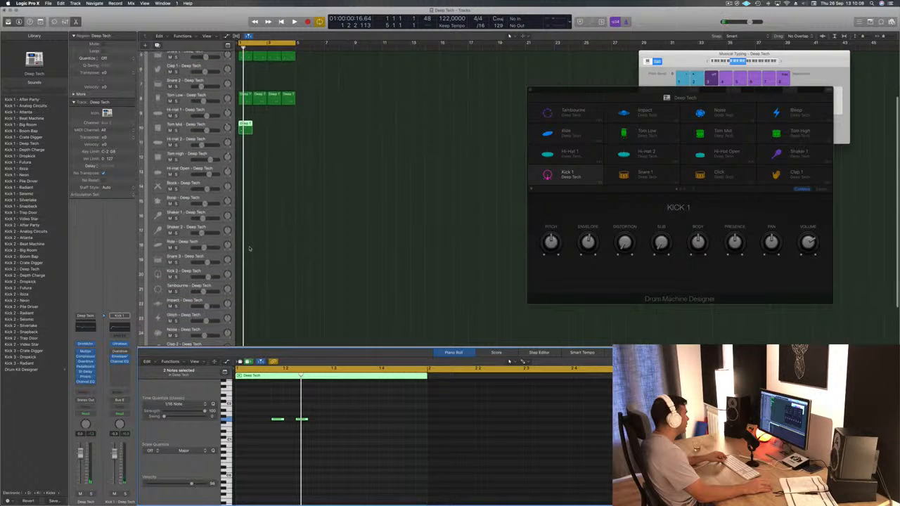
scroll(296, 256, down, 2)
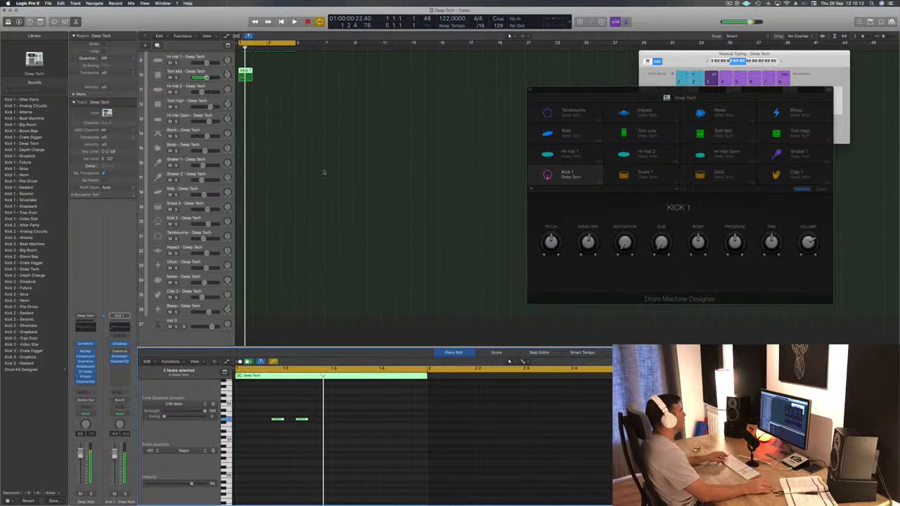
scroll(325, 172, up, 5)
key(space)
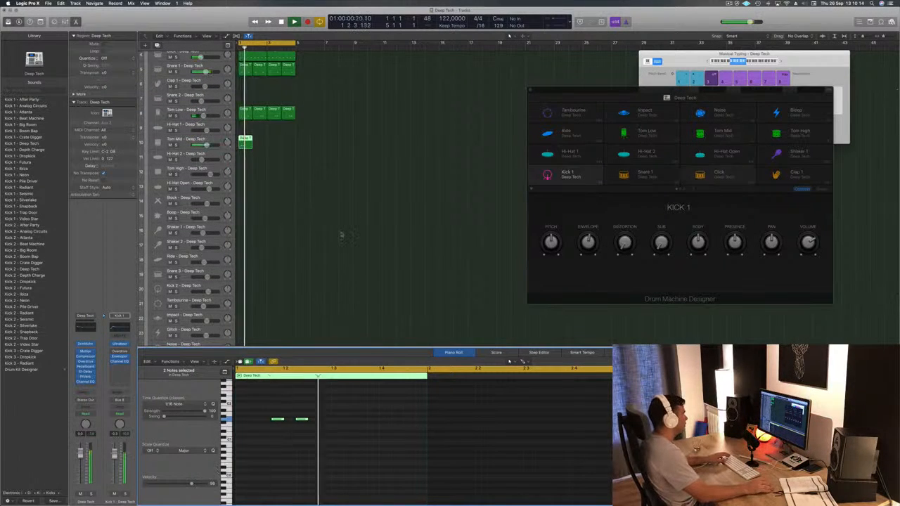
drag(244, 140, 258, 143)
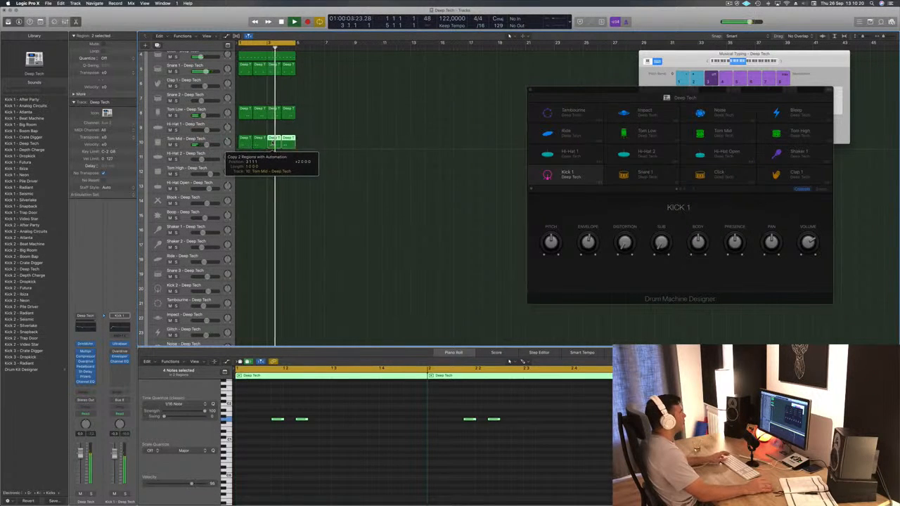
drag(273, 144, 272, 144)
Try sounds up to Tom High - Analog Circuits on the Tom Mid track and lower its volume to about -10 dB
click(217, 143)
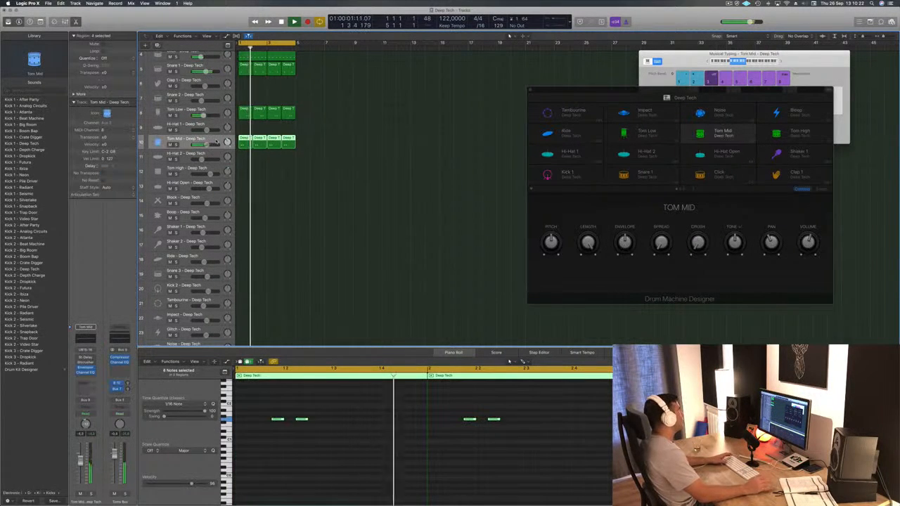
click(30, 101)
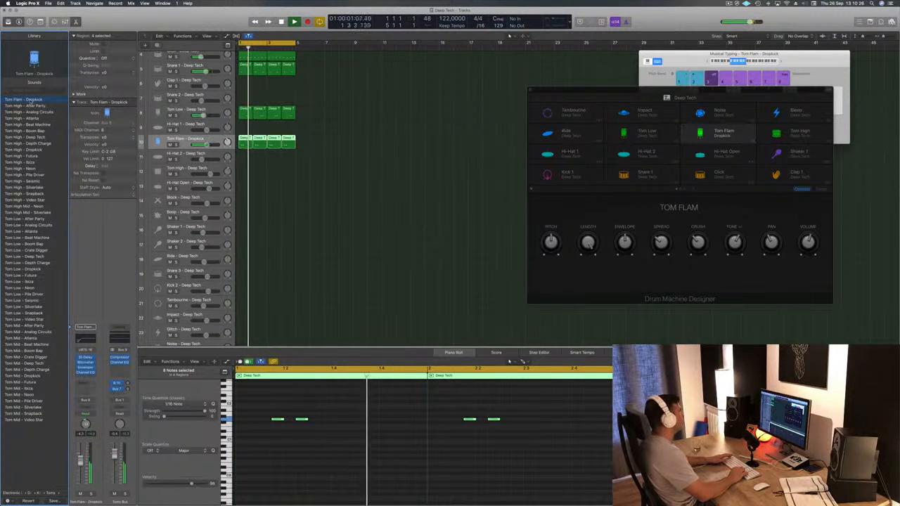
key(Down)
key(Down)
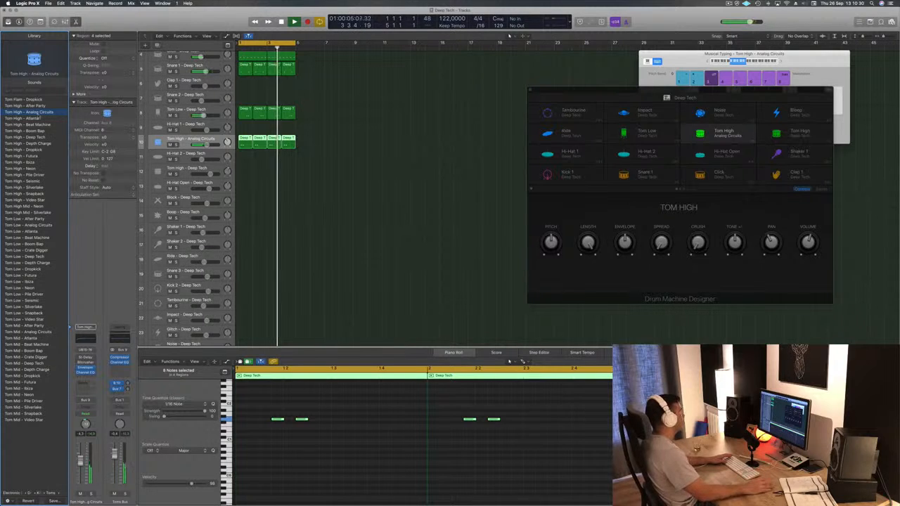
drag(206, 146, 197, 147)
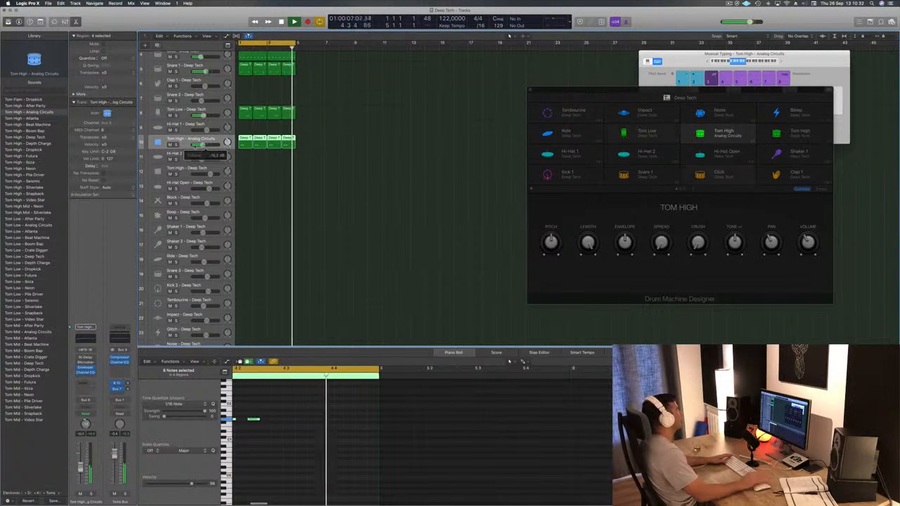
Audition further tom sounds on the selected track and choose Tom High - Depth Charge
key(Down)
key(Up)
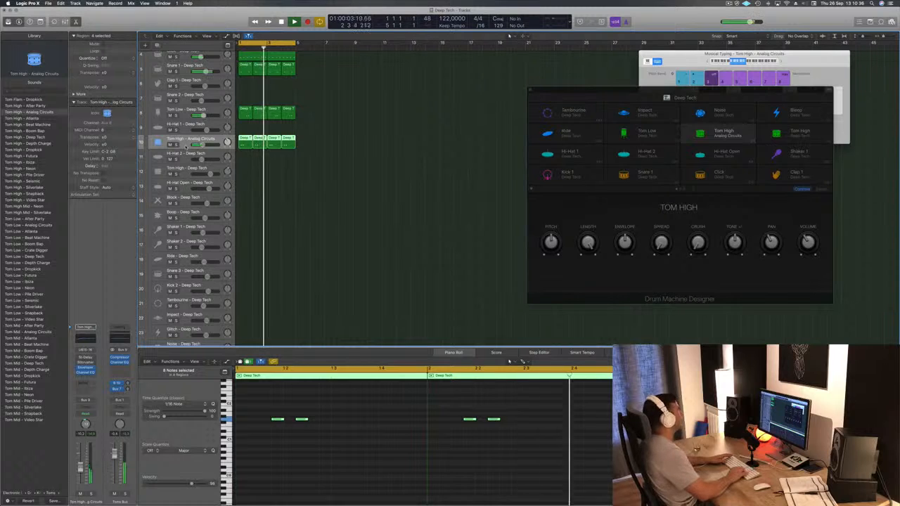
key(Down)
key(Up)
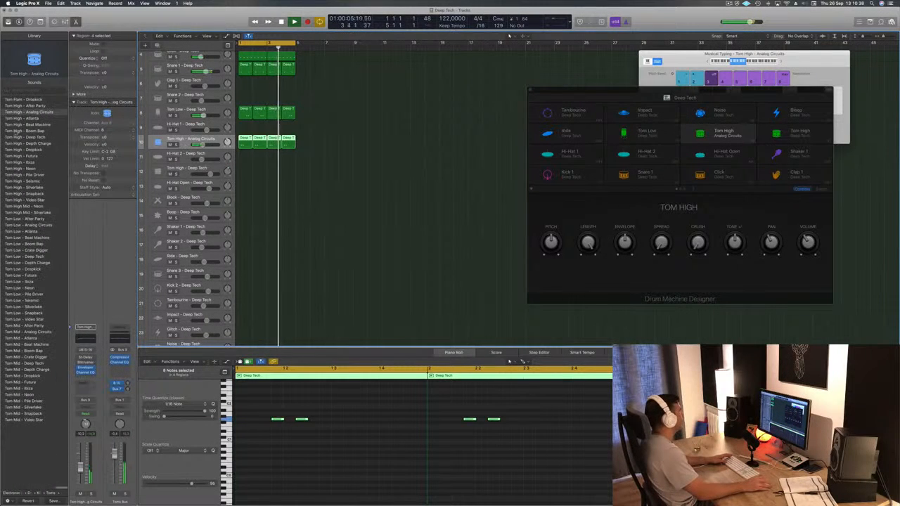
click(15, 137)
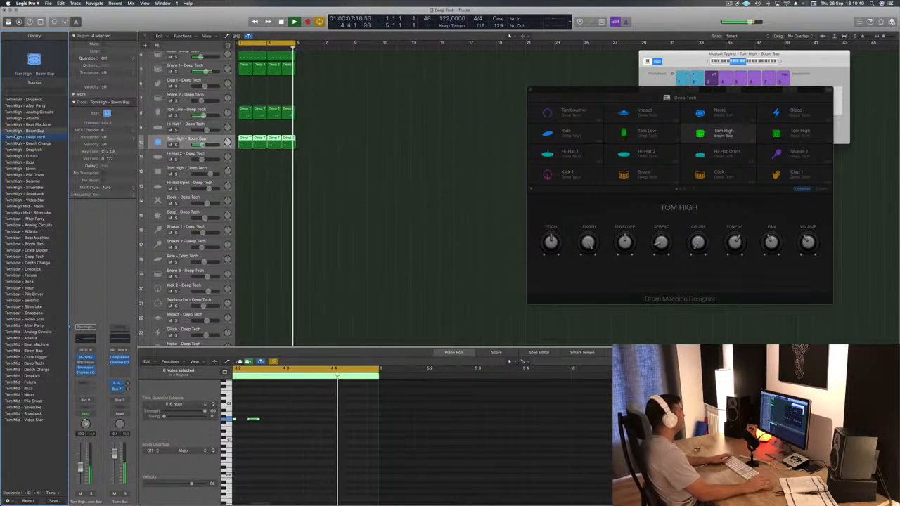
key(Down)
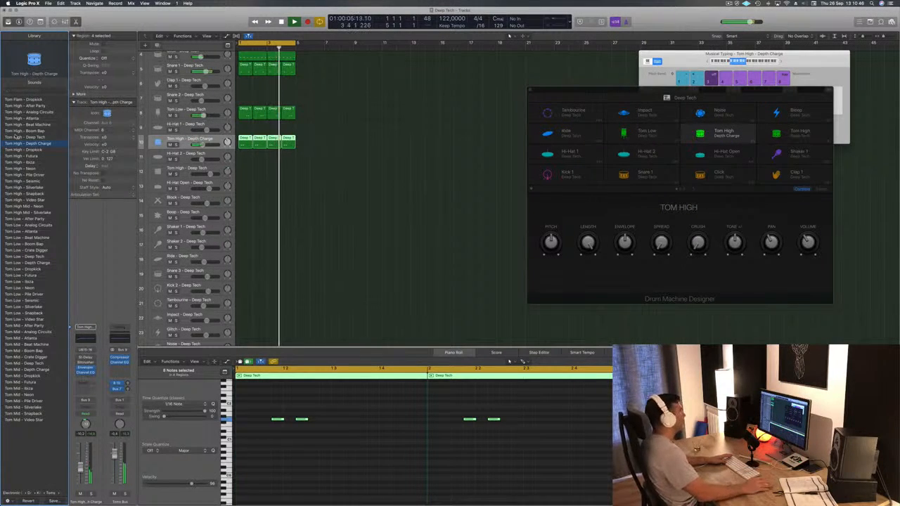
Duplicate the note pairs in all four Depth Charge regions one beat later and play back the result
click(332, 467)
scroll(329, 464, down, 5)
drag(253, 412, 545, 435)
drag(259, 420, 287, 422)
key(space)
click(303, 414)
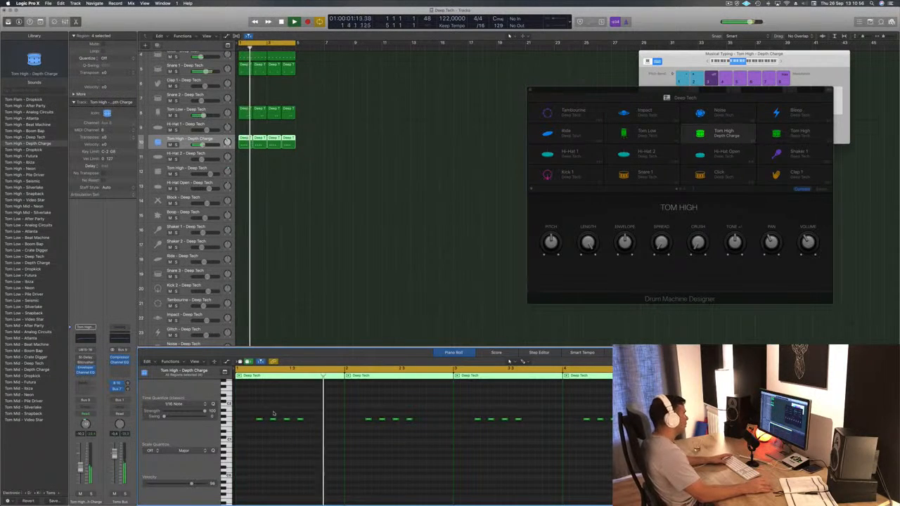
Move the last note of the first Depth Charge region to the second sixteenth of beat 1 and play it back
key(space)
drag(305, 405, 246, 421)
key(space)
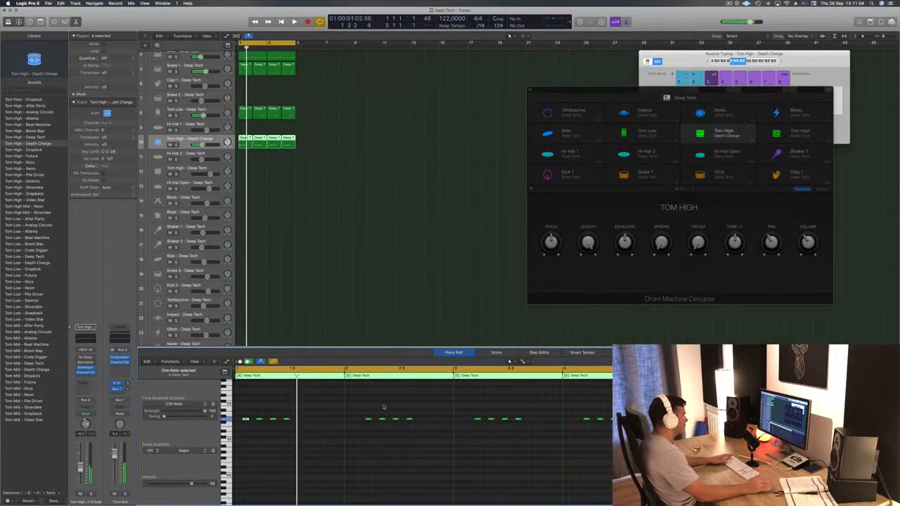
Replace the Depth Charge regions in bars 2 to 4 with copies of the edited first region and play the loop
key(space)
scroll(381, 136, right, 1)
drag(380, 135, 271, 144)
key(Delete)
click(244, 140)
key(space)
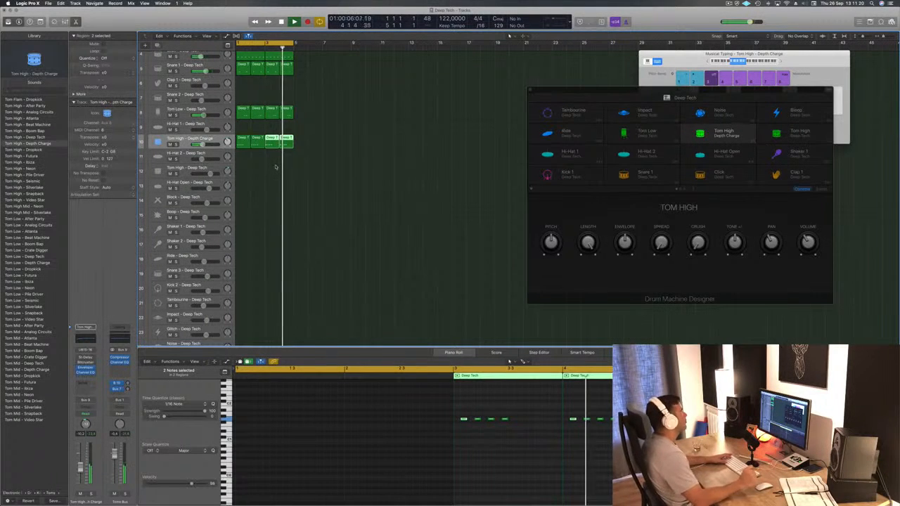
Copy the first Depth Charge region onto the Hi-Hat 2 track and delete its last three notes
scroll(319, 174, up, 2)
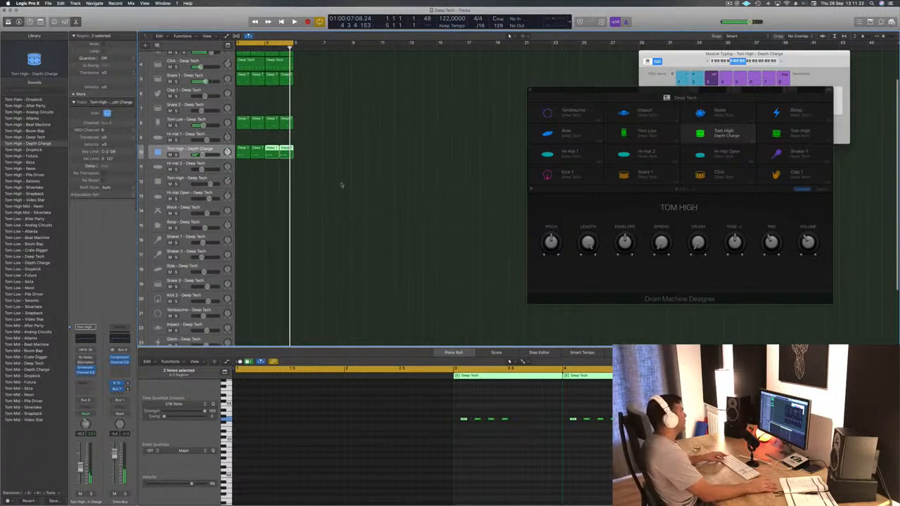
click(244, 154)
drag(244, 154, 243, 171)
drag(247, 431, 245, 431)
key(Delete)
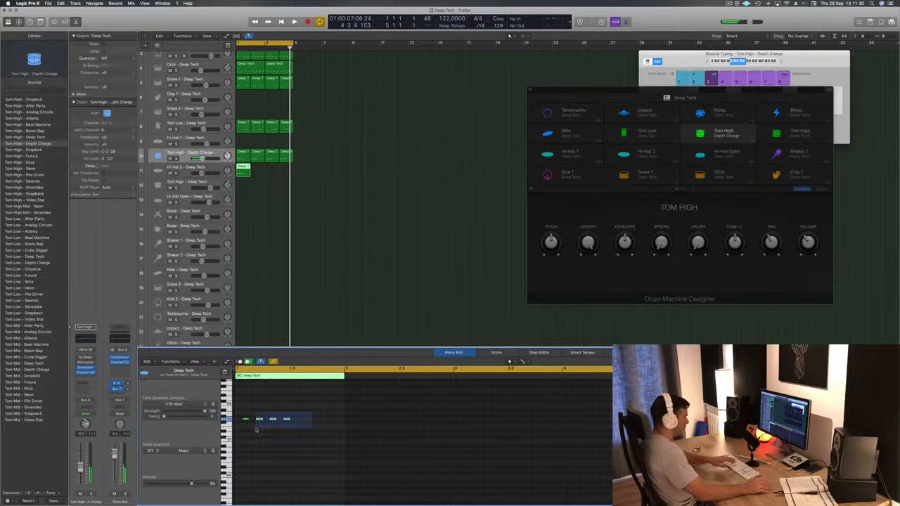
Move the remaining note to the Hi-Hat 2 pitch on beat 1's offbeat, copy it to the other three offbeats, and play it back
drag(247, 421, 254, 420)
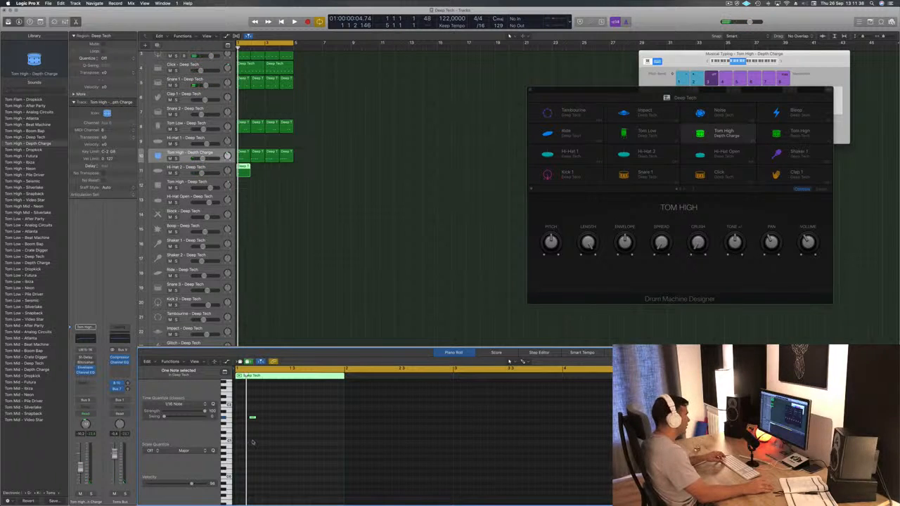
click(251, 418)
drag(253, 419, 298, 422)
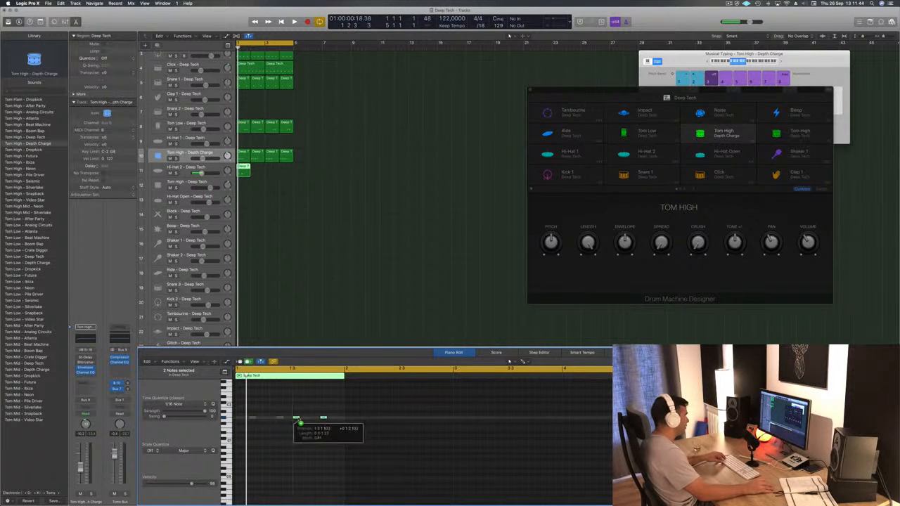
key(space)
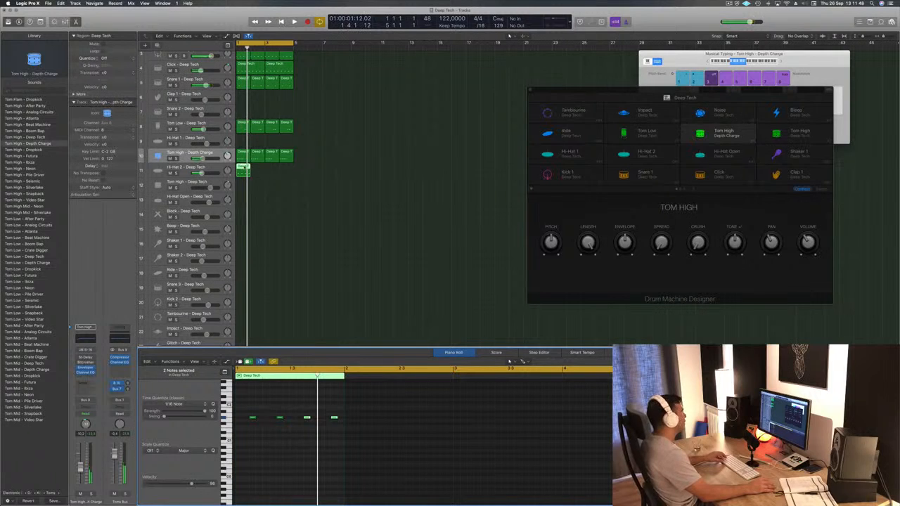
Copy the Hi-Hat 2 region to bars 2 to 4 and play back the full beat
drag(247, 167, 256, 171)
mouse_move(272, 176)
mouse_down()
mouse_move(245, 170)
mouse_move(273, 170)
mouse_up()
key(space)
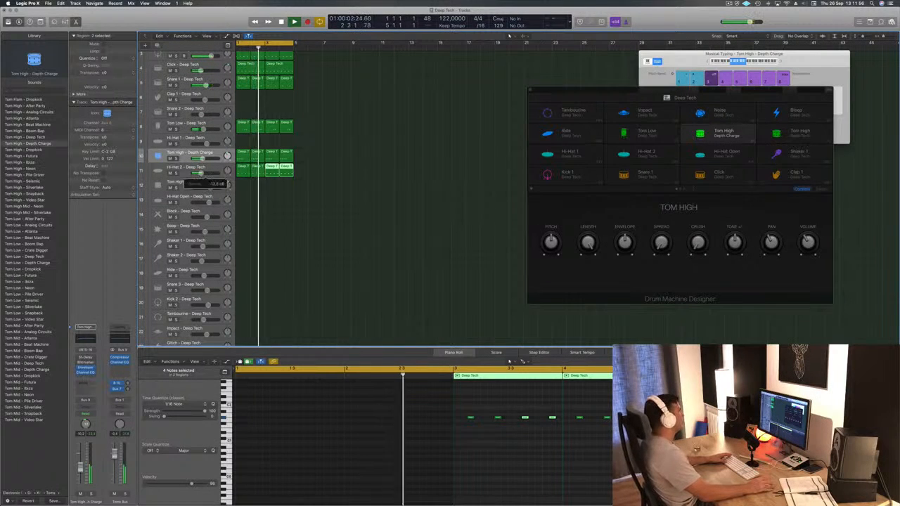
key(space)
Lower the Snare 1 track's volume to about -14 dB while the loop plays
click(197, 83)
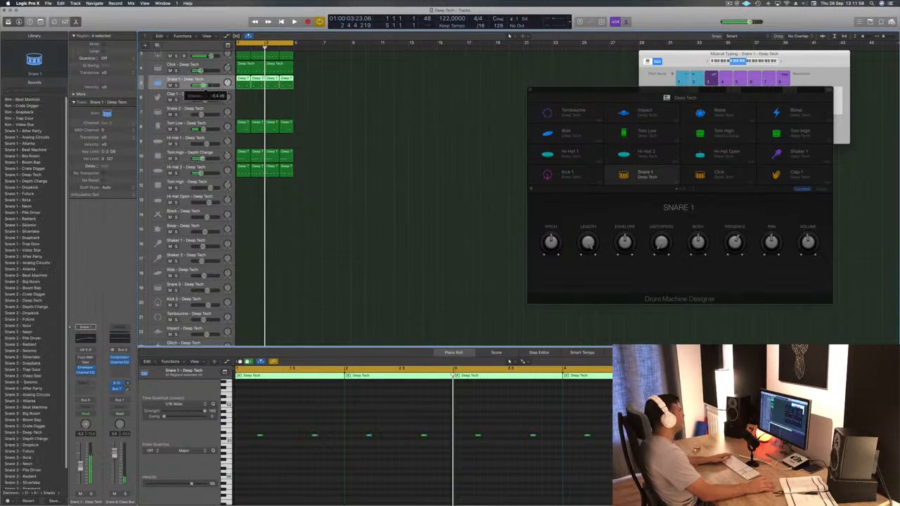
key(space)
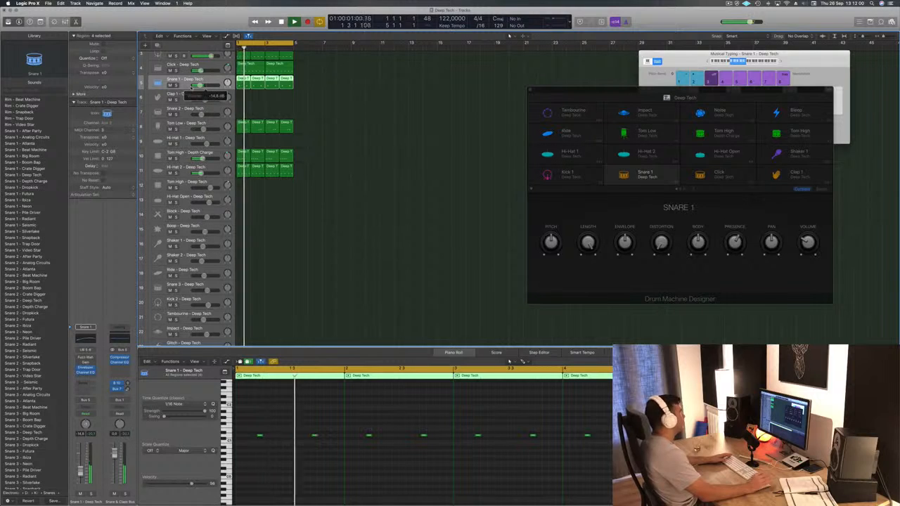
drag(199, 86, 201, 86)
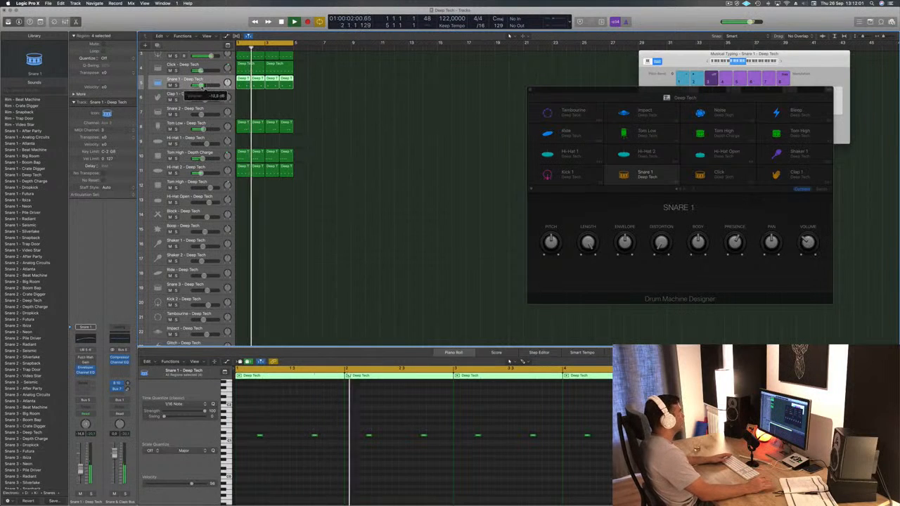
Solo-check the Hi-Hat 2 track during playback and lower its volume to about -14.2 dB
key(space)
click(201, 173)
key(space)
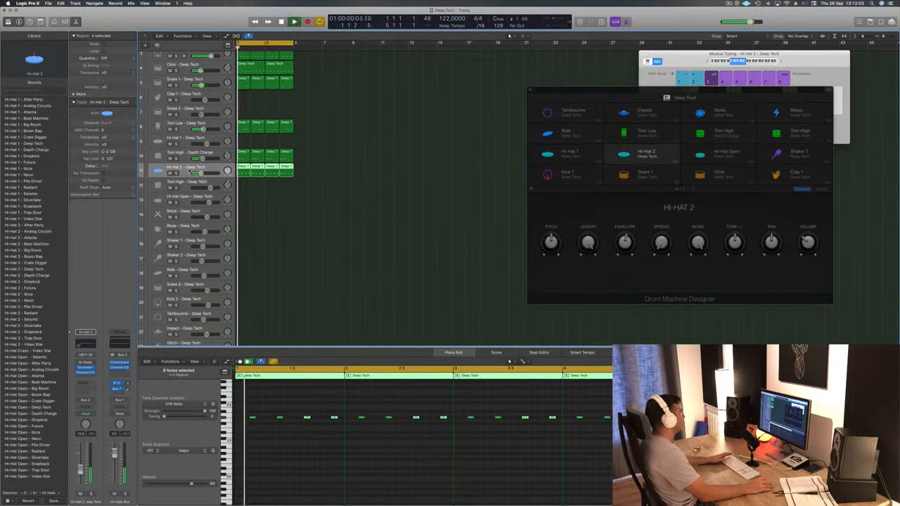
click(176, 173)
click(177, 173)
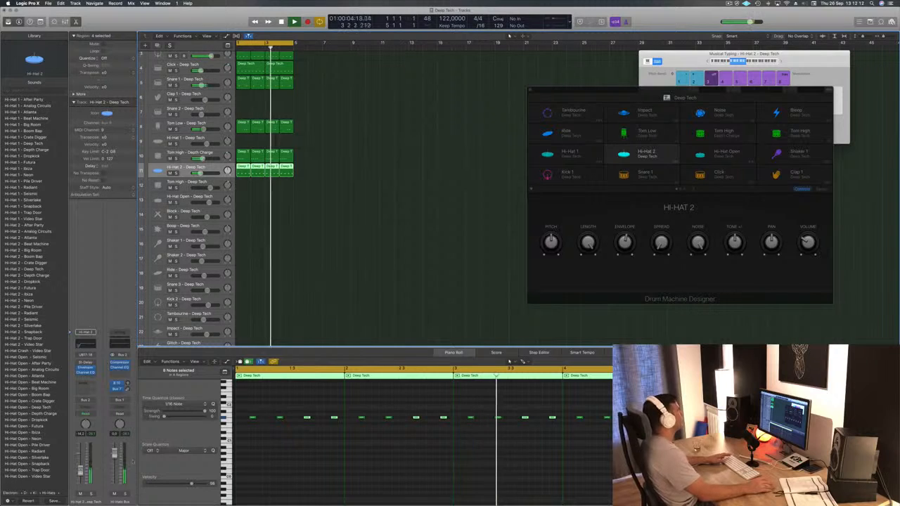
click(302, 197)
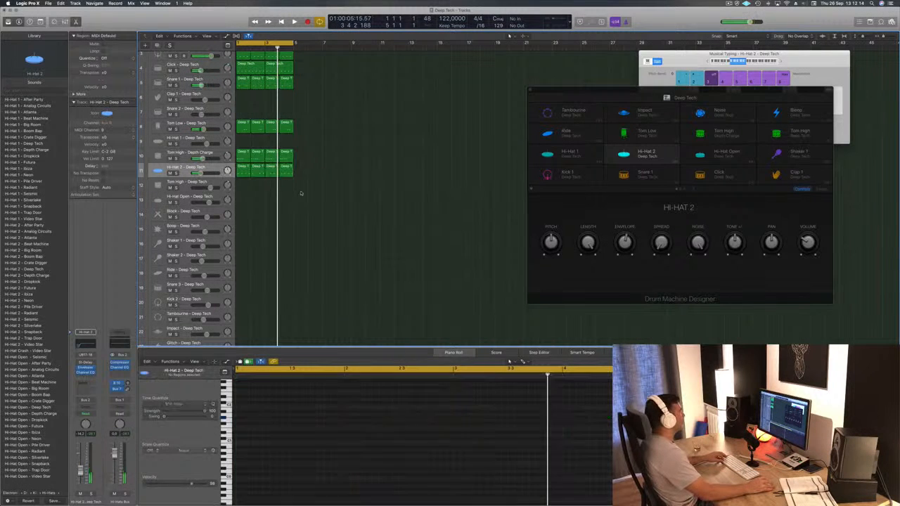
Copy the first Hi-Hat 2 region to the Hi-Hat Open track, keep only its last note, and move it to the Hi-Hat Open pitch
drag(245, 172, 241, 202)
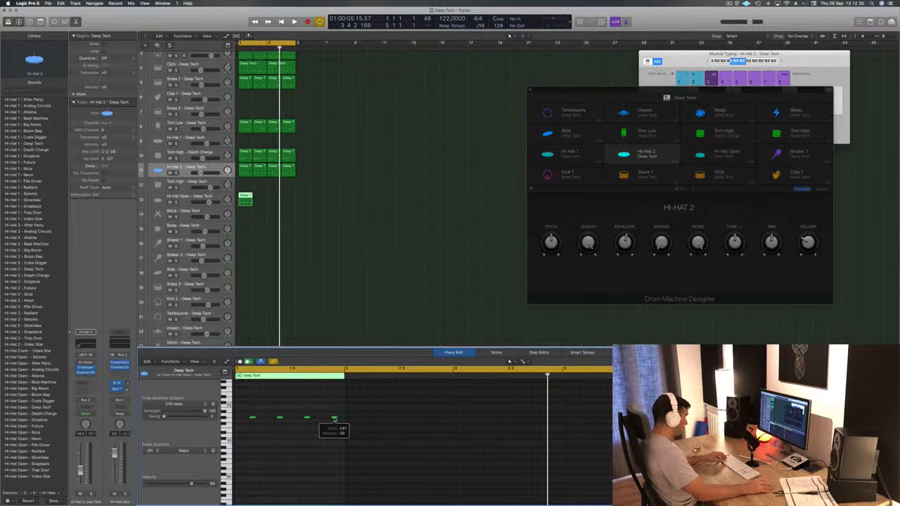
drag(315, 436, 364, 446)
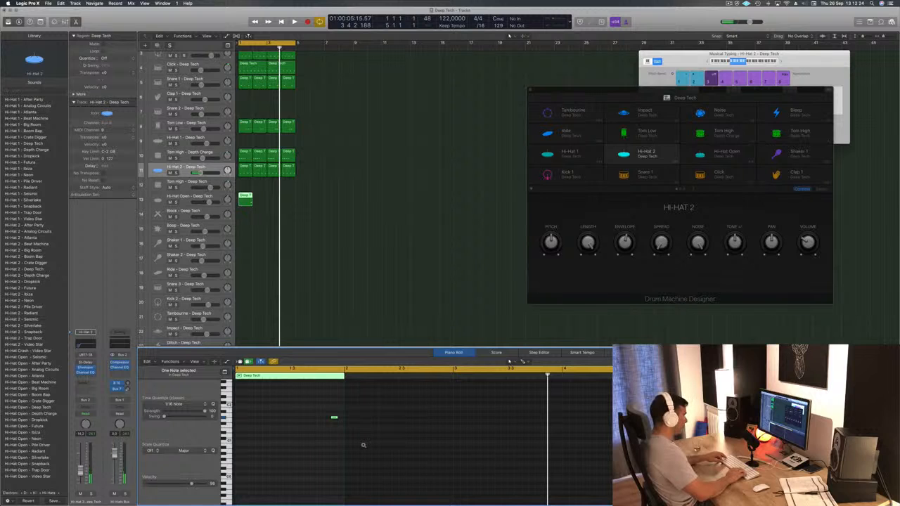
key(space)
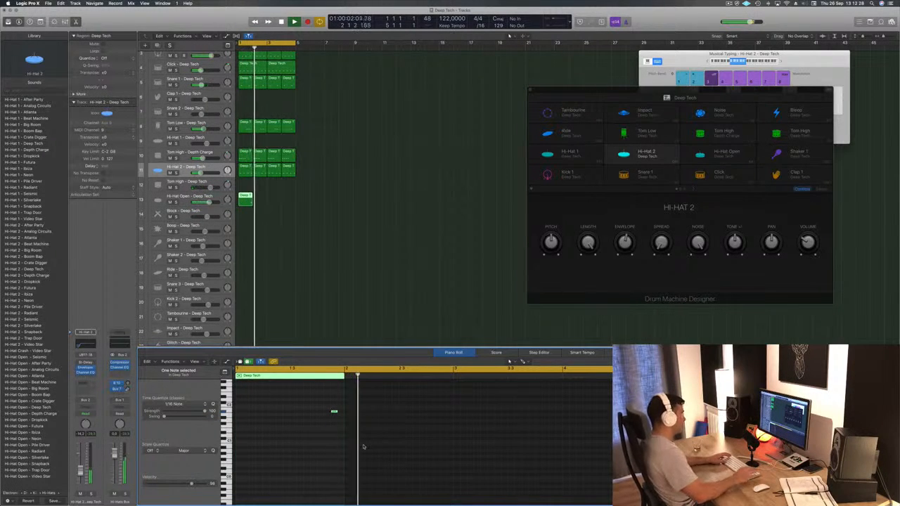
Copy the Hi-Hat Open region to bars 2, 3 and 4 while the loop plays
drag(244, 201, 275, 204)
click(284, 200)
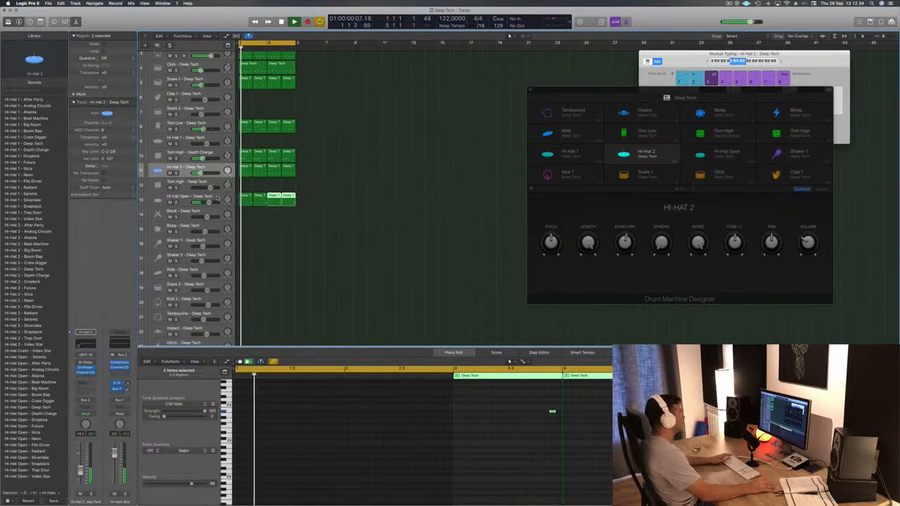
Lower the Hi-Hat Open track's volume, and lower the Click track's volume to about -17.4 dB
click(202, 201)
drag(206, 203, 205, 205)
scroll(207, 204, up, 1)
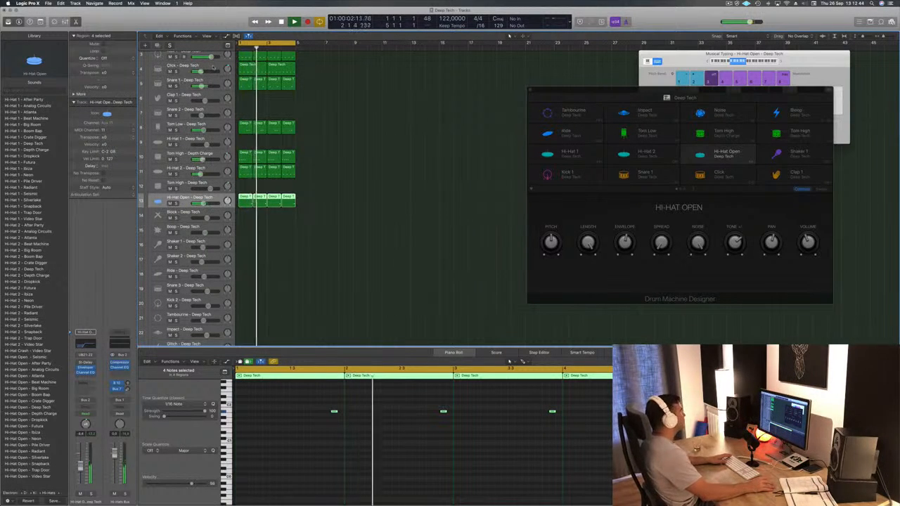
click(213, 68)
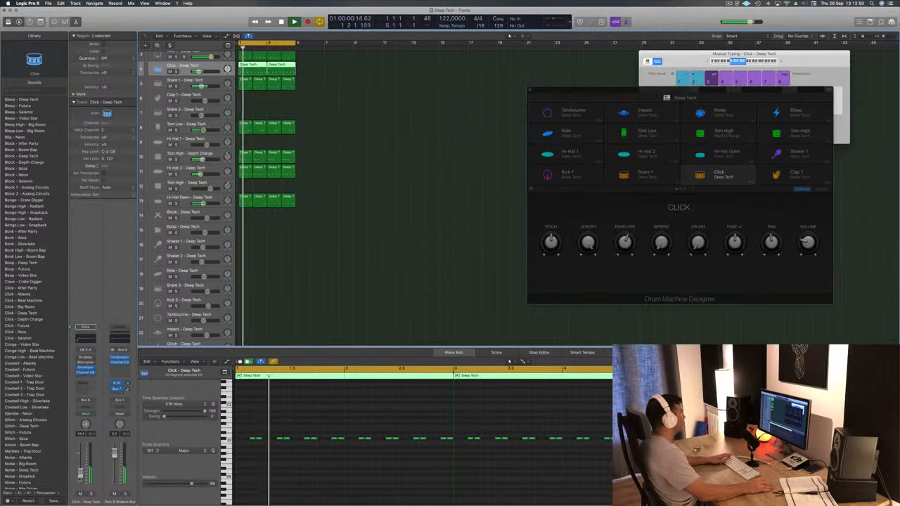
click(325, 275)
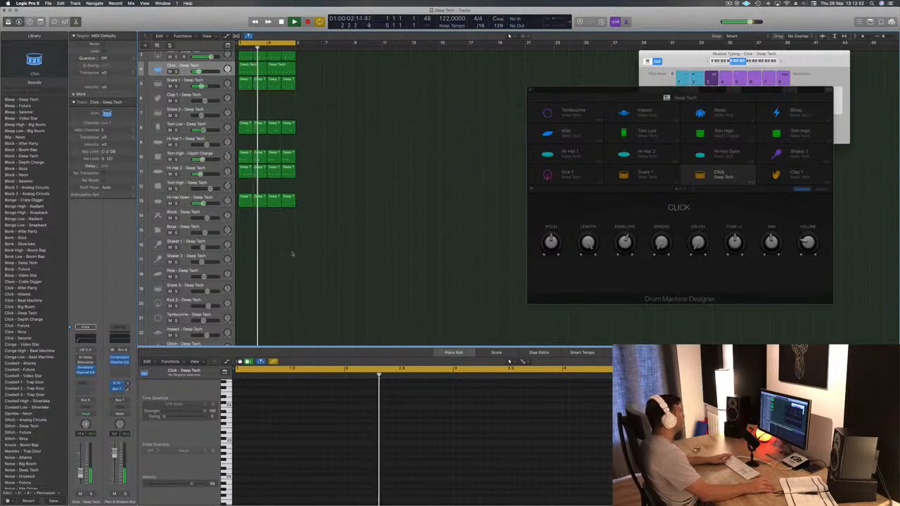
Copy the first Hi-Hat 2 region to Shaker 1, move its notes to the Shaker 1 pitch, and duplicate them onto the four beats
scroll(301, 220, down, 2)
key(space)
drag(243, 150, 244, 232)
drag(247, 414, 335, 439)
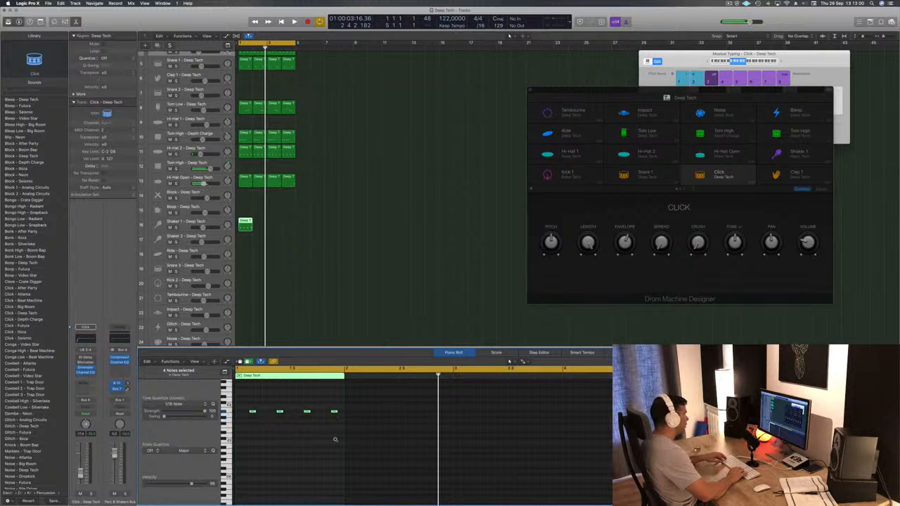
key(space)
drag(253, 405, 241, 419)
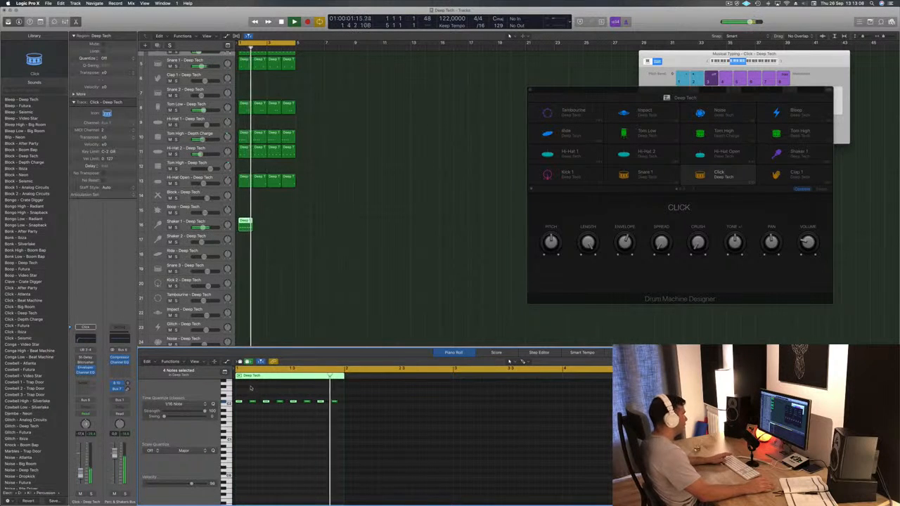
Move the shaker region to the Shaker 2 track and shift all eight notes up to the Shaker 2 pitch
drag(245, 224, 245, 239)
click(305, 424)
key(super+a)
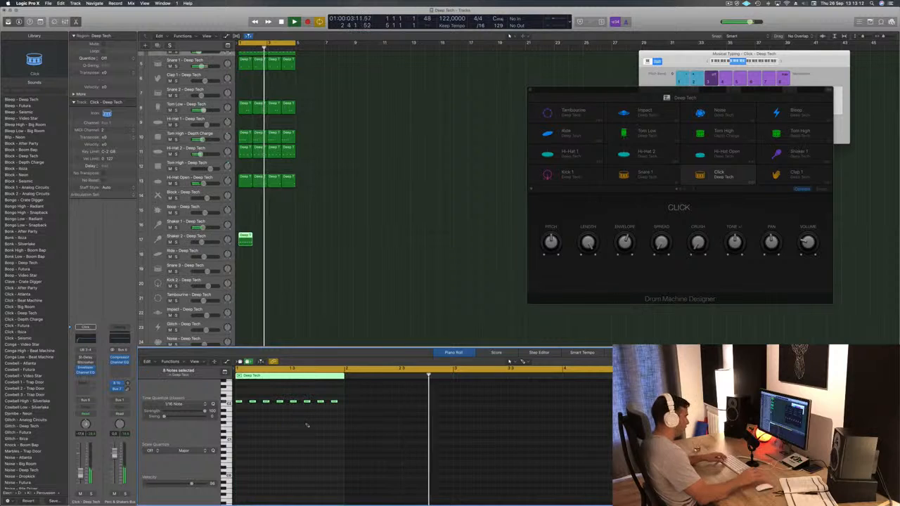
key(alt+Up)
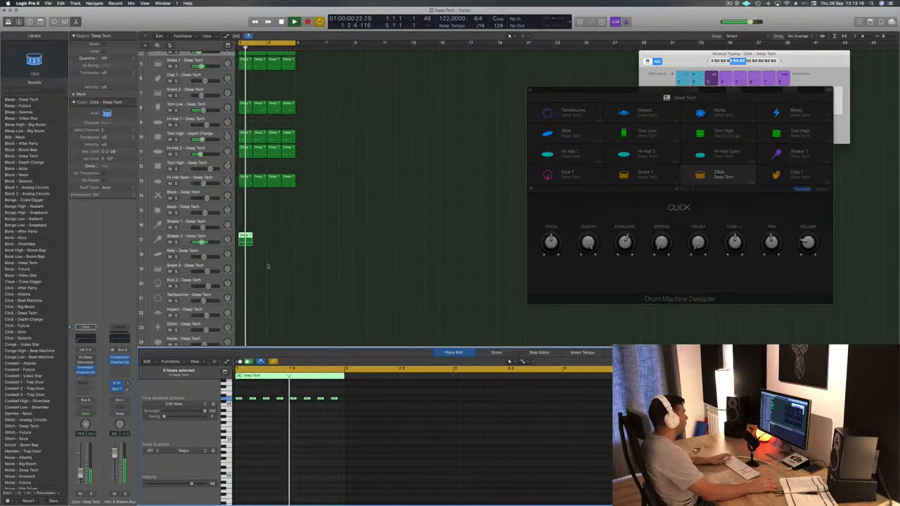
Copy the Shaker 2 region to bars 2 to 4 and lower the Shaker 2 track's volume
click(246, 238)
drag(256, 240, 257, 240)
drag(312, 236, 273, 242)
click(188, 239)
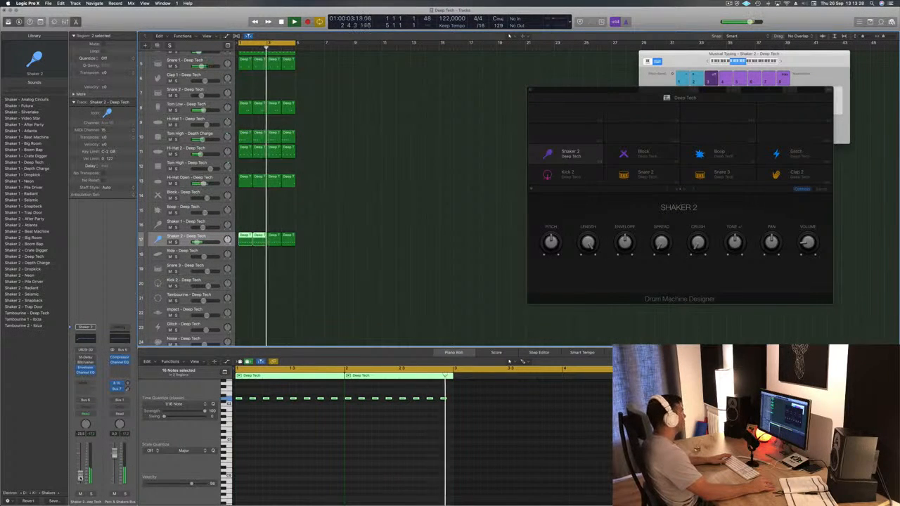
click(336, 277)
Audition Tom Low sounds on the Tom High - Depth Charge track during playback and settle on Tom Low - Dropkick
scroll(335, 277, up, 4)
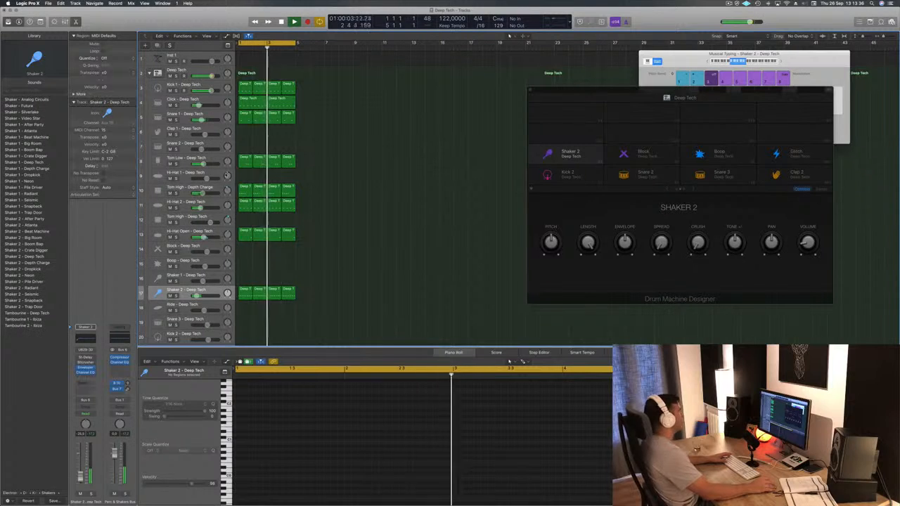
click(194, 188)
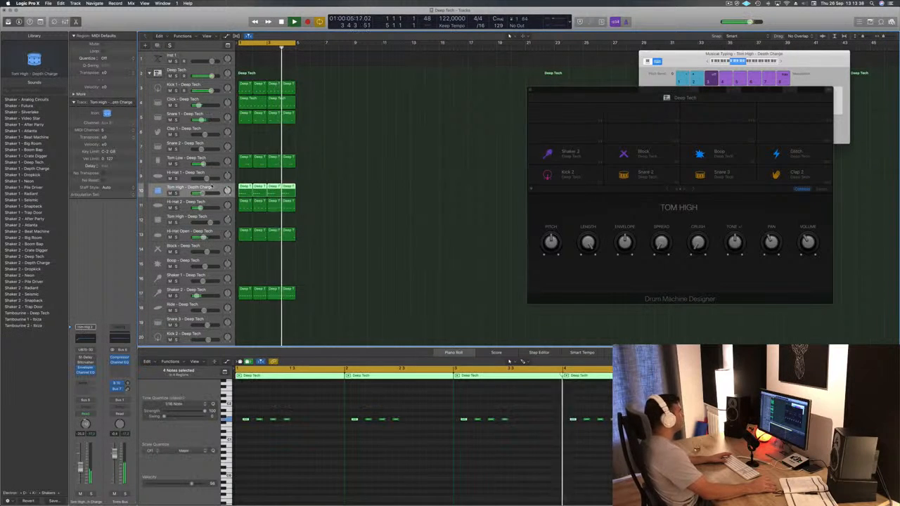
click(32, 238)
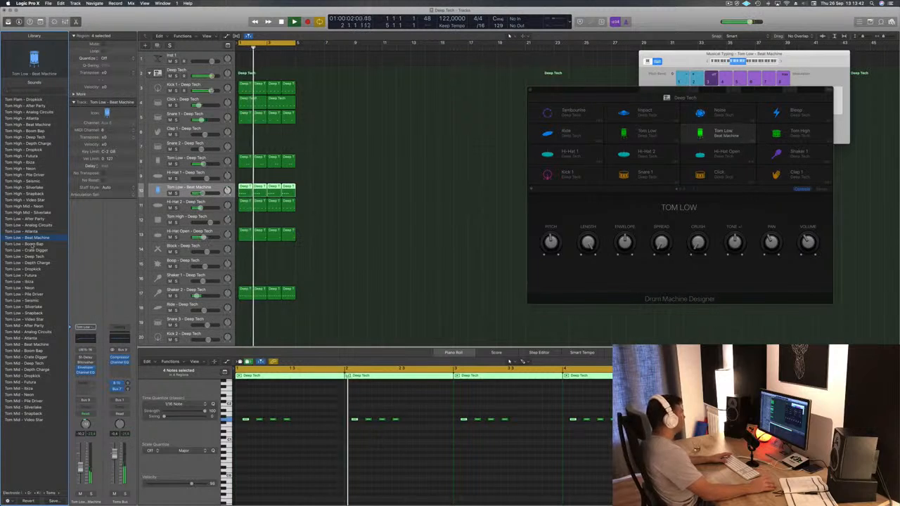
click(31, 244)
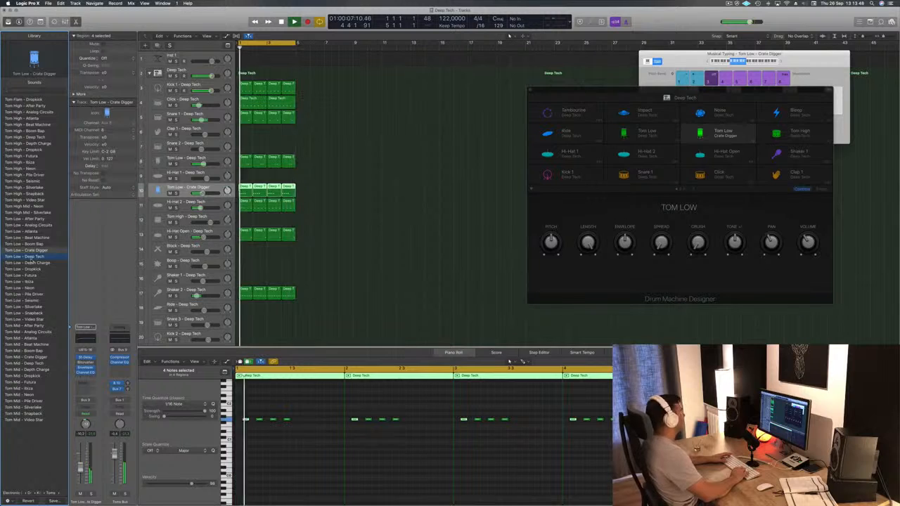
key(Down)
key(Down)
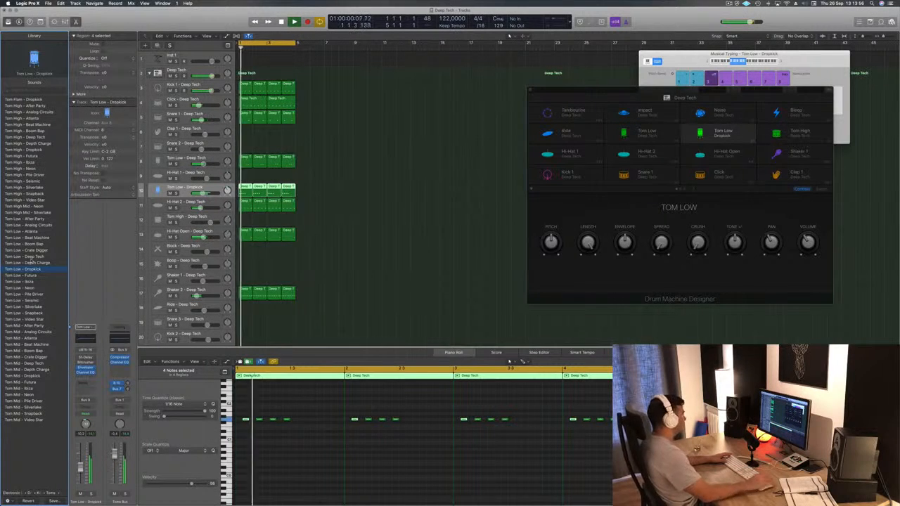
Add two notes to the Tom Low - Dropkick pattern in bar 1, on beat 4 and its offbeat
drag(297, 414, 320, 423)
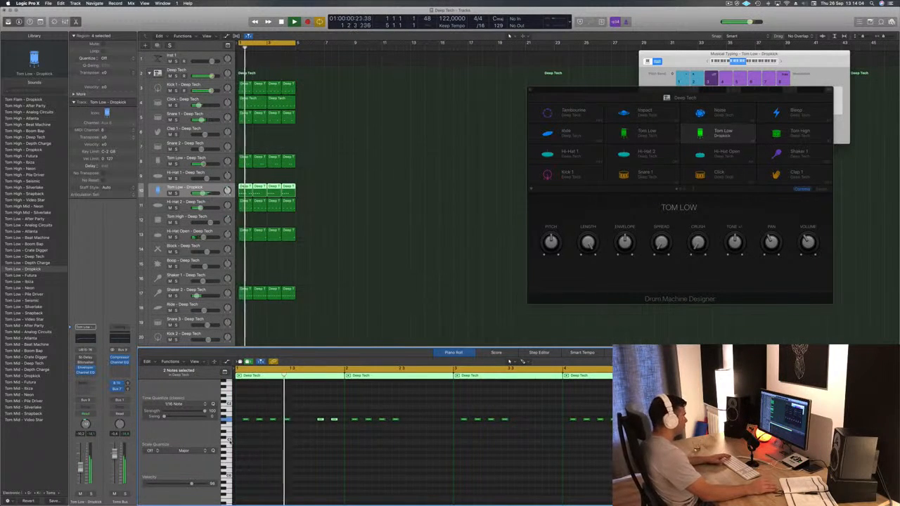
key(Return)
click(299, 443)
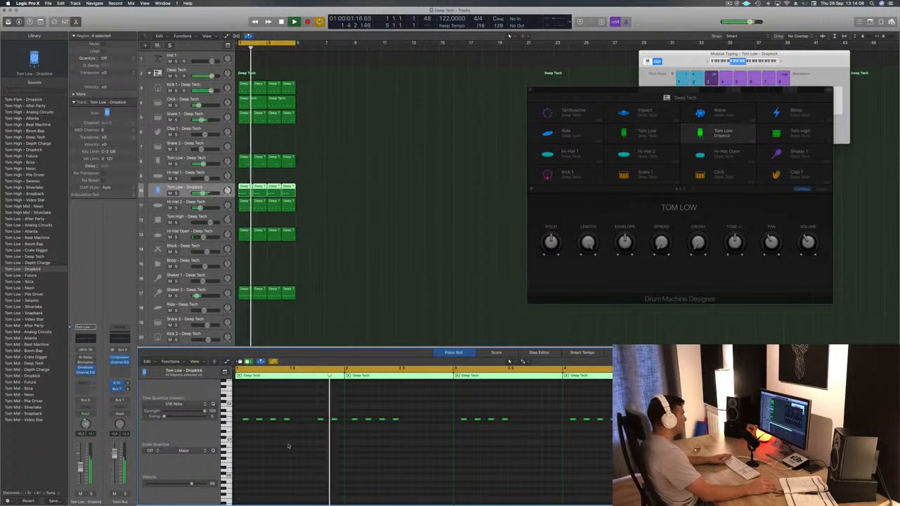
Replace the Tom Low - Dropkick regions in bars 3 and 4 with copies of the bar 1 and 2 regions
key(space)
key(space)
click(345, 217)
drag(316, 184, 285, 191)
key(Delete)
Lower the Tom Low - Dropkick track's volume to about -11.4 dB while the loop plays
key(space)
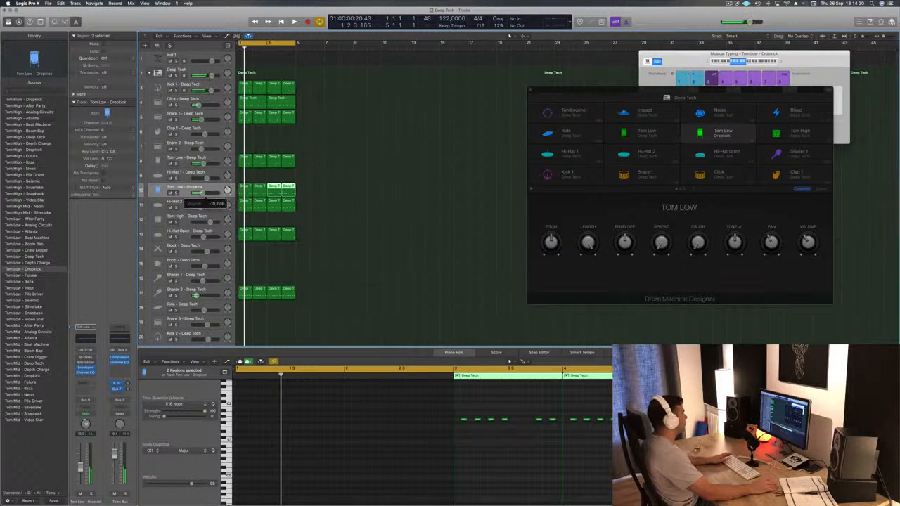
click(382, 236)
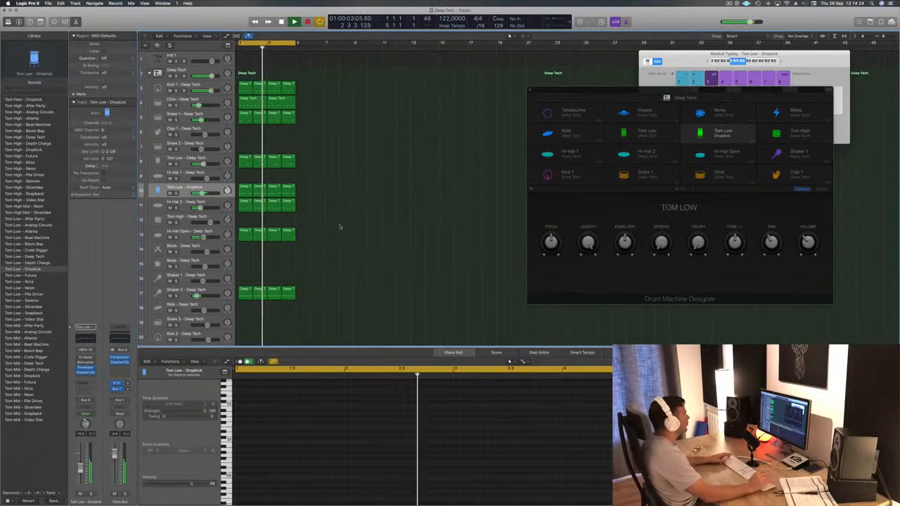
key(space)
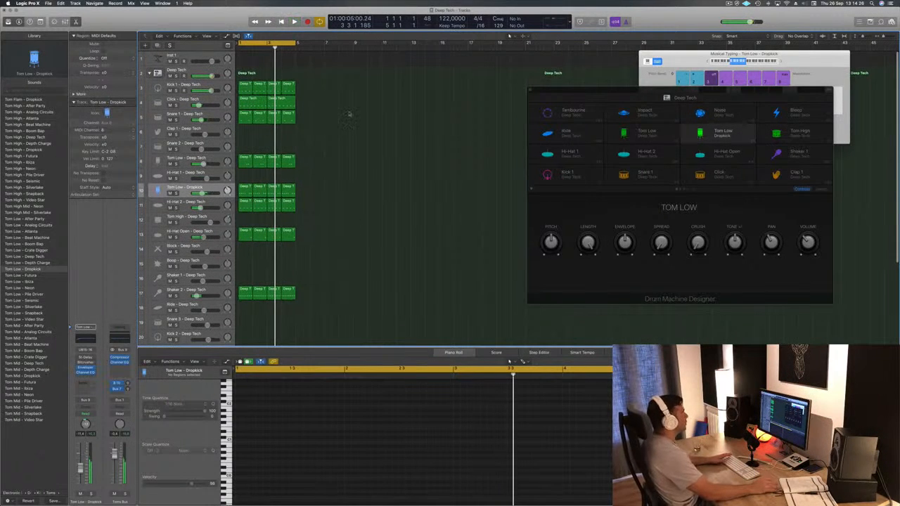
scroll(200, 63, down, 8)
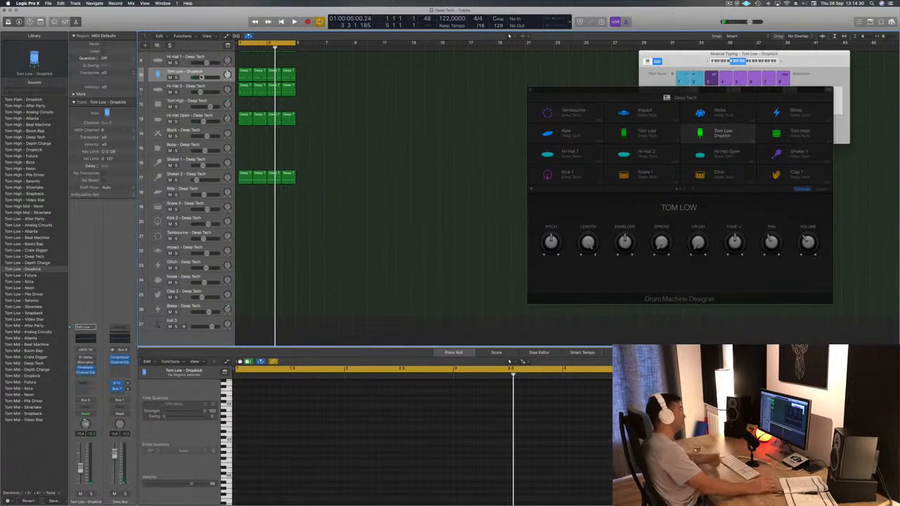
click(729, 4)
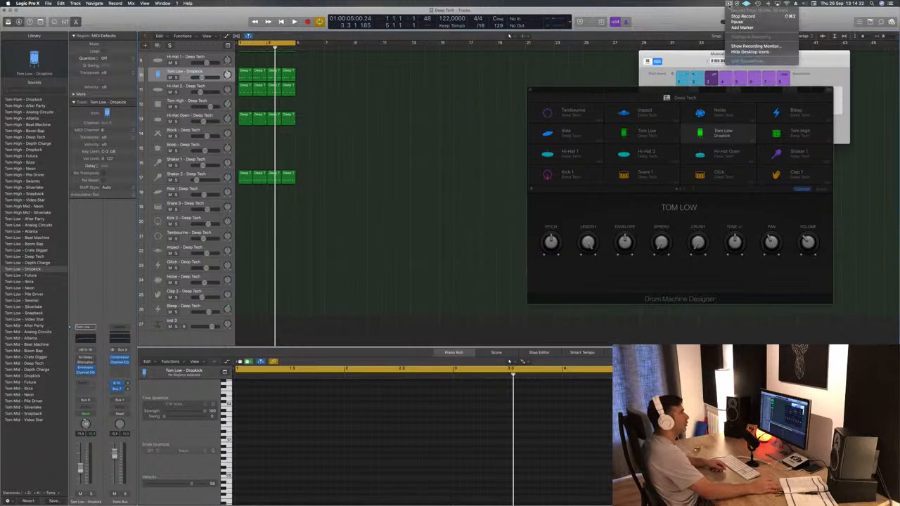
click(690, 25)
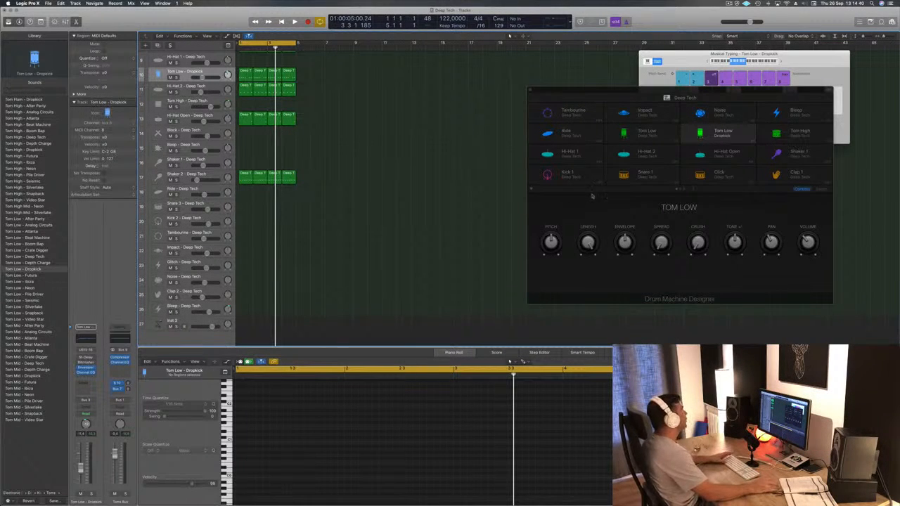
Play back the full beat and select the Inst 1 track
key(space)
scroll(362, 185, up, 5)
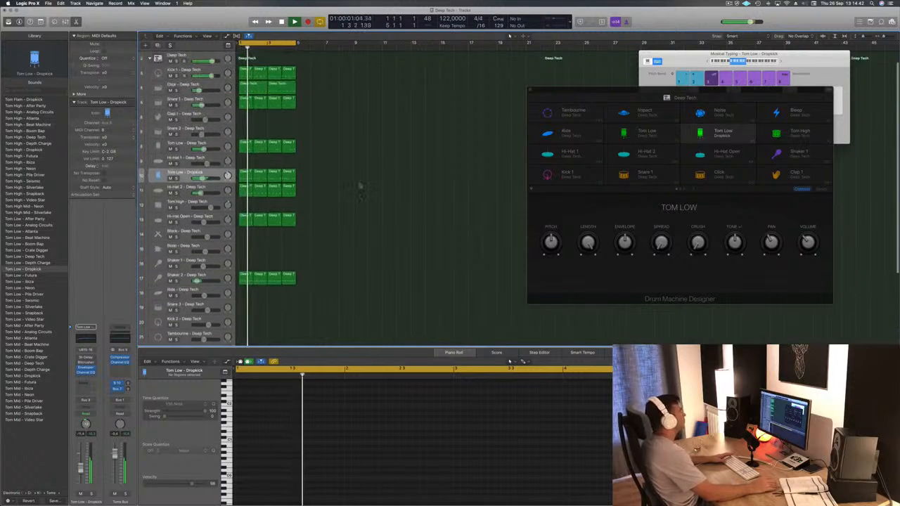
scroll(258, 117, down, 5)
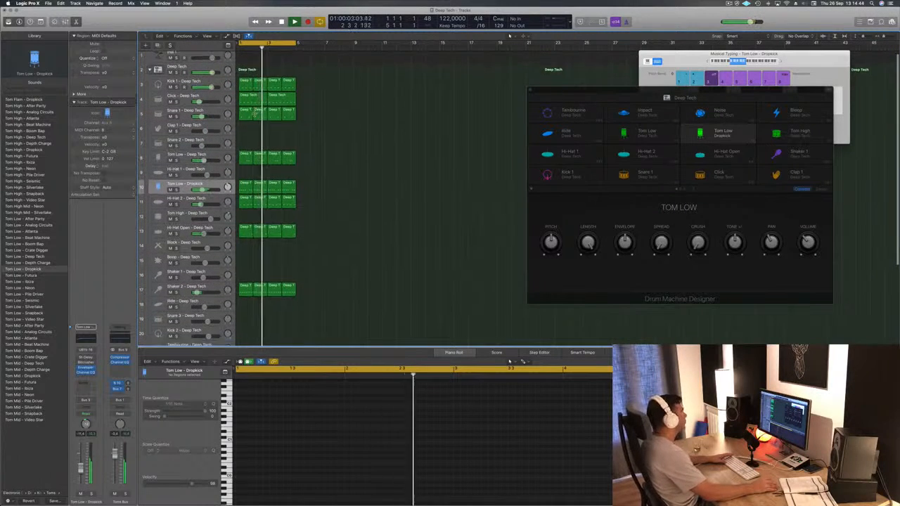
scroll(258, 116, down, 1)
click(199, 323)
scroll(226, 63, up, 5)
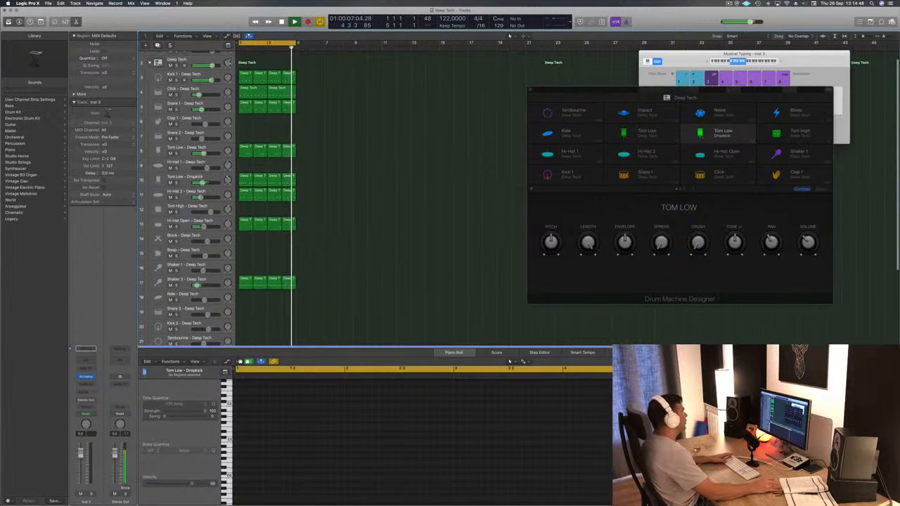
click(187, 56)
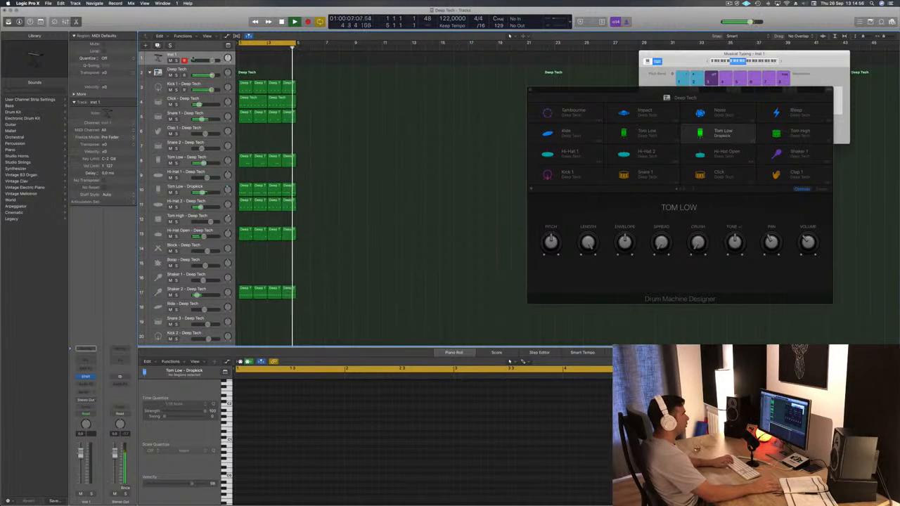
Move the Musical Typing keyboard clear of the drum kit, try notes on Inst 1, and open its EFM1 synth
drag(664, 59, 525, 59)
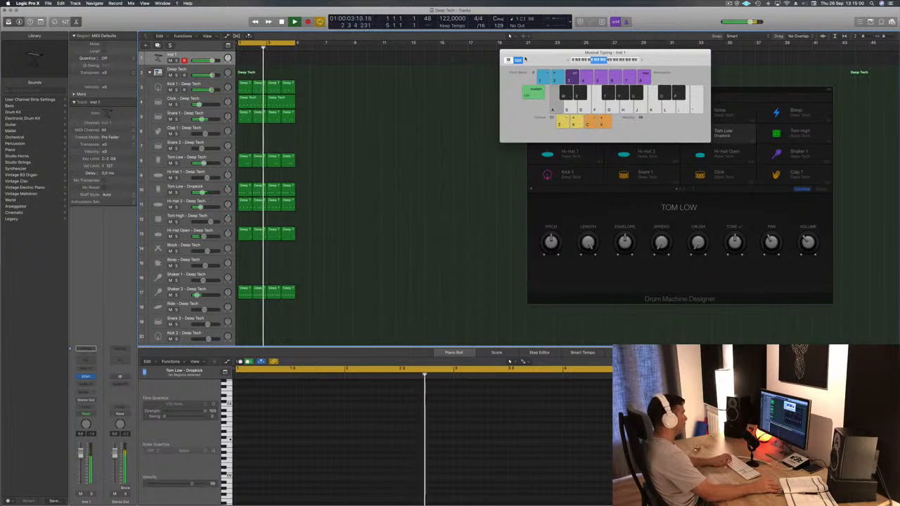
drag(525, 59, 476, 71)
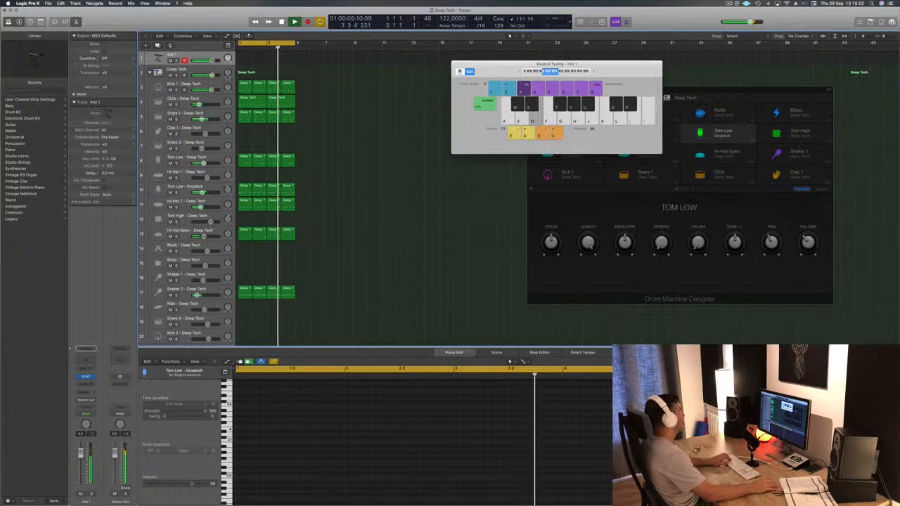
click(85, 378)
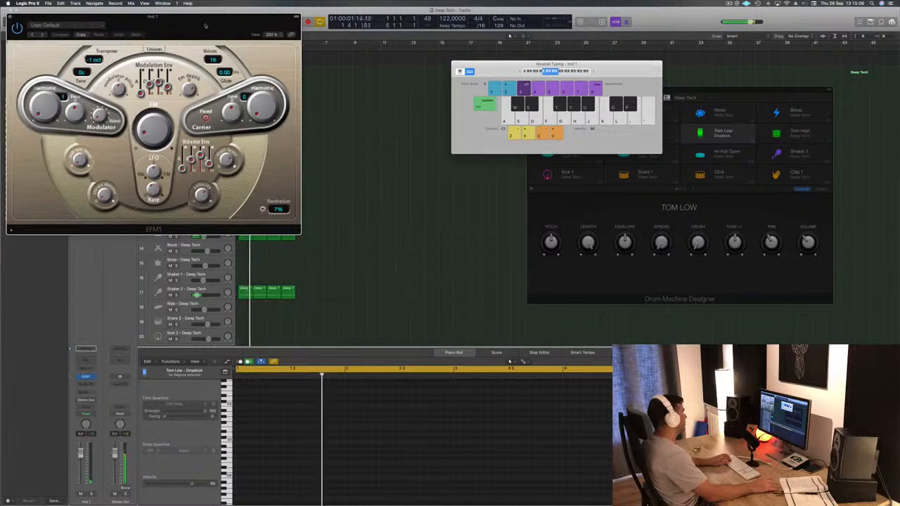
Browse the EFM1 presets on Inst 1, load Dark Attack Bass, and reposition the synth window beside the tracks
drag(76, 26, 327, 57)
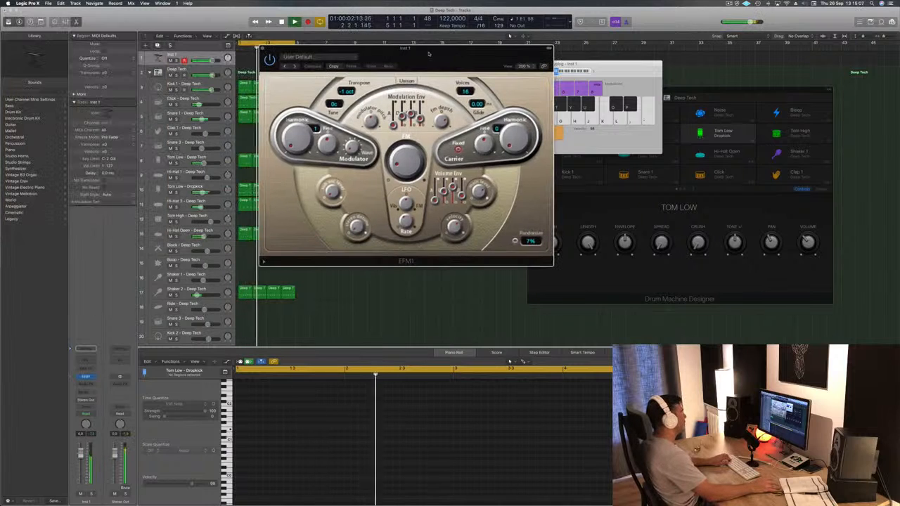
click(294, 67)
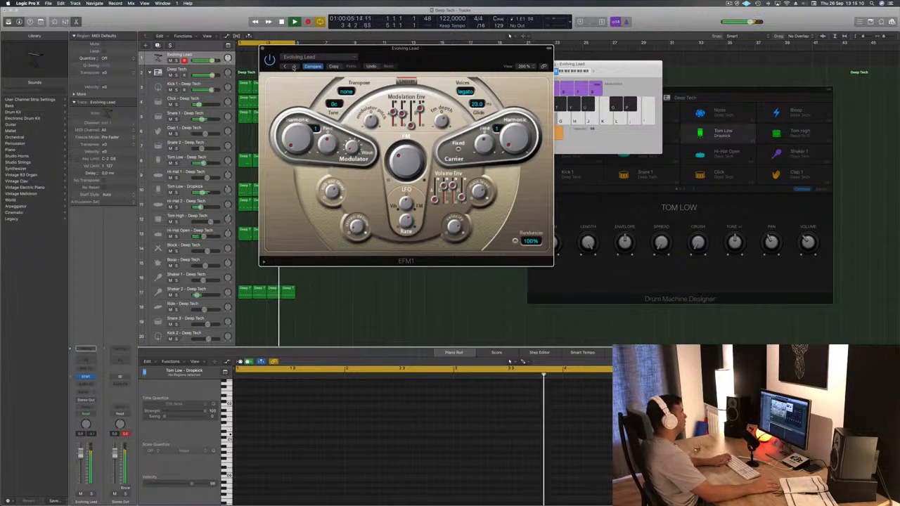
click(305, 59)
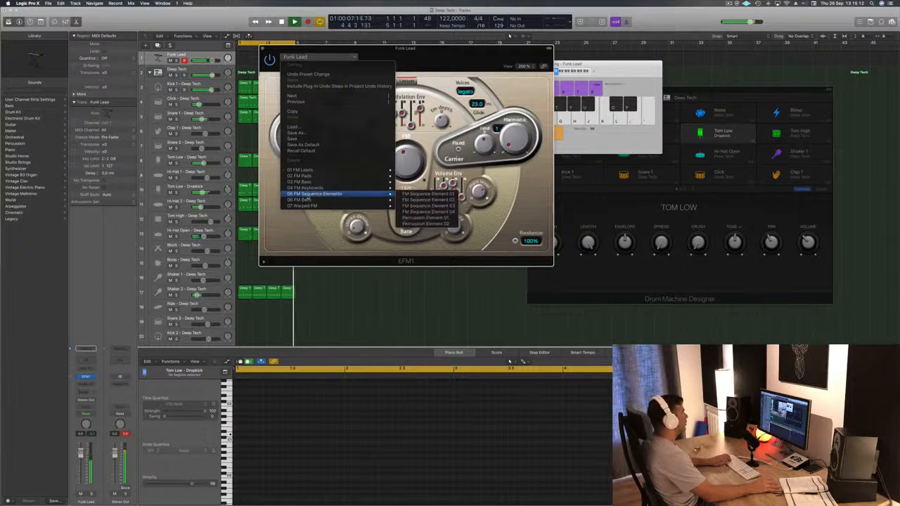
mouse_move(352, 181)
click(415, 182)
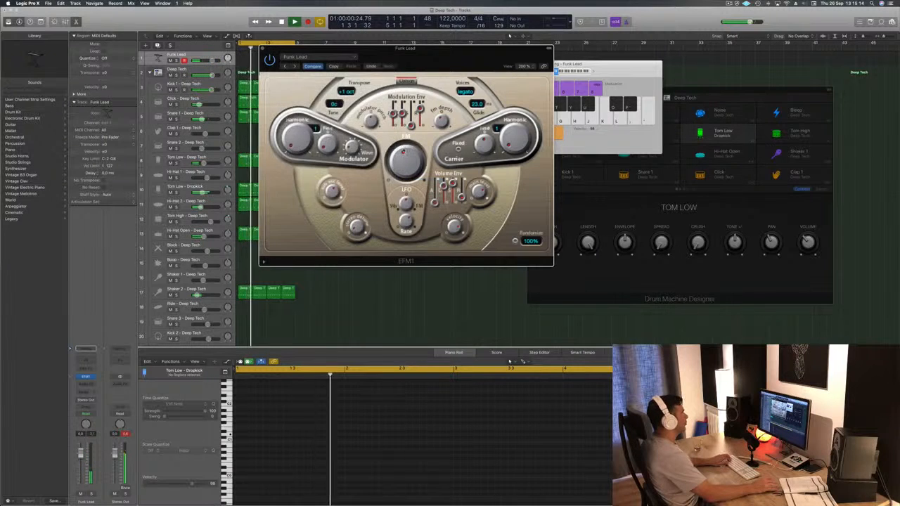
drag(442, 58, 647, 113)
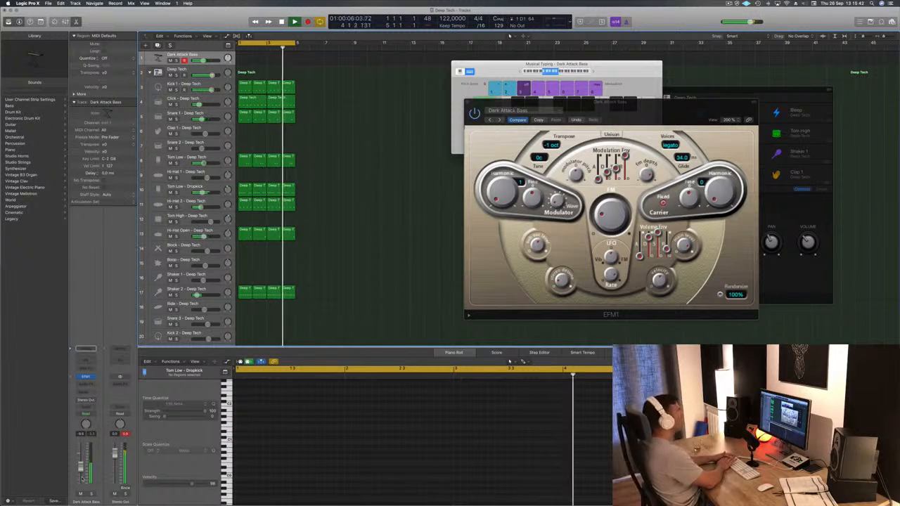
Record a four-bar, one-pitch bass line on Dark Attack Bass, quantize its notes to 1/16, and play it back
key(r)
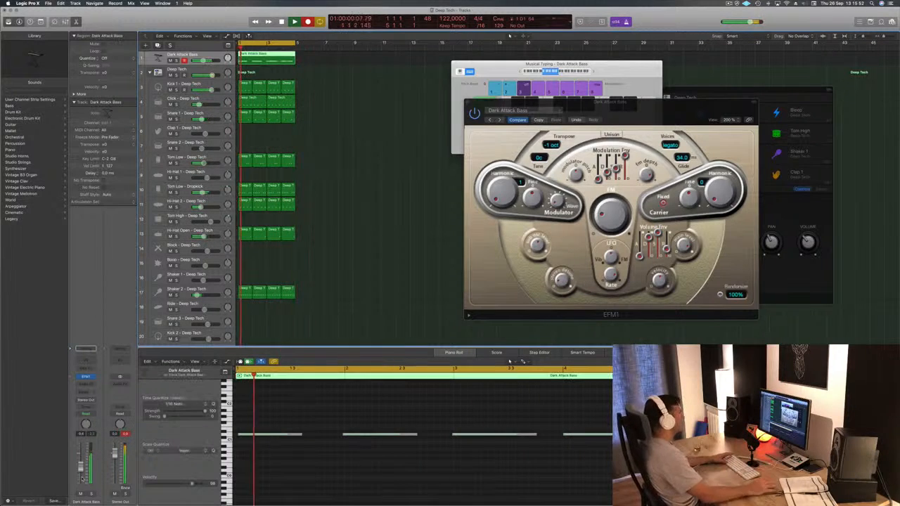
key(space)
click(301, 476)
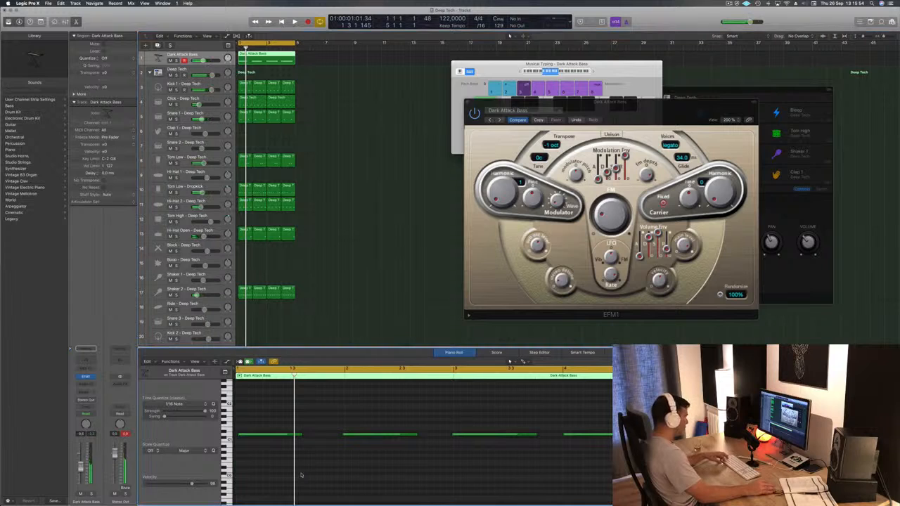
click(349, 461)
key(space)
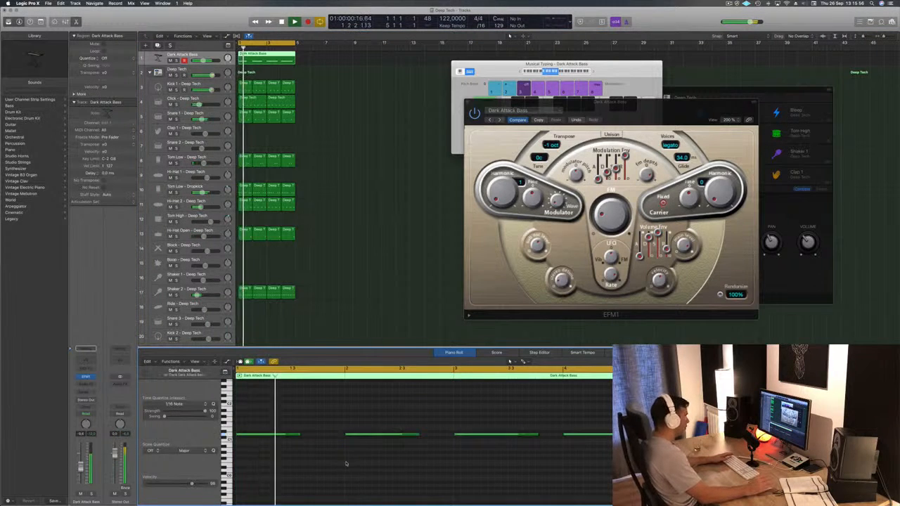
Even out the bass line by lengthening the first note and shortening the third, and check it with the drum loop
click(299, 434)
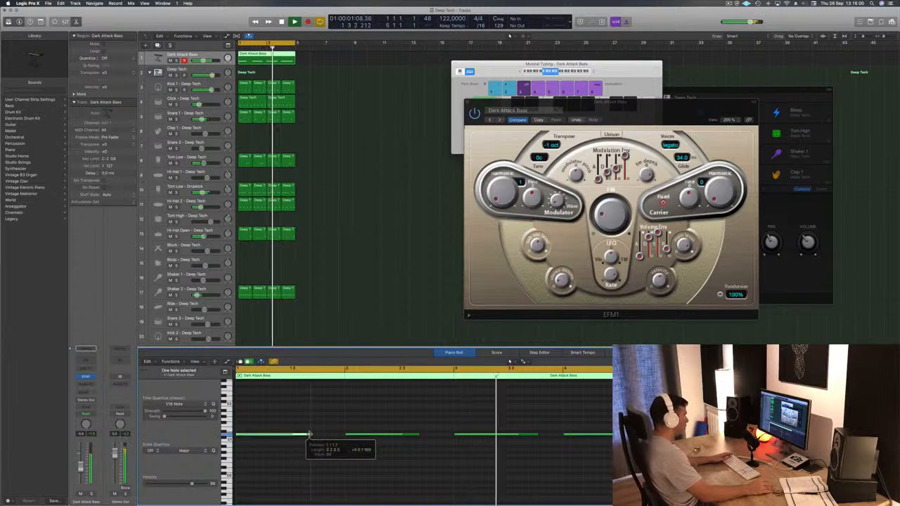
drag(538, 433, 529, 436)
key(space)
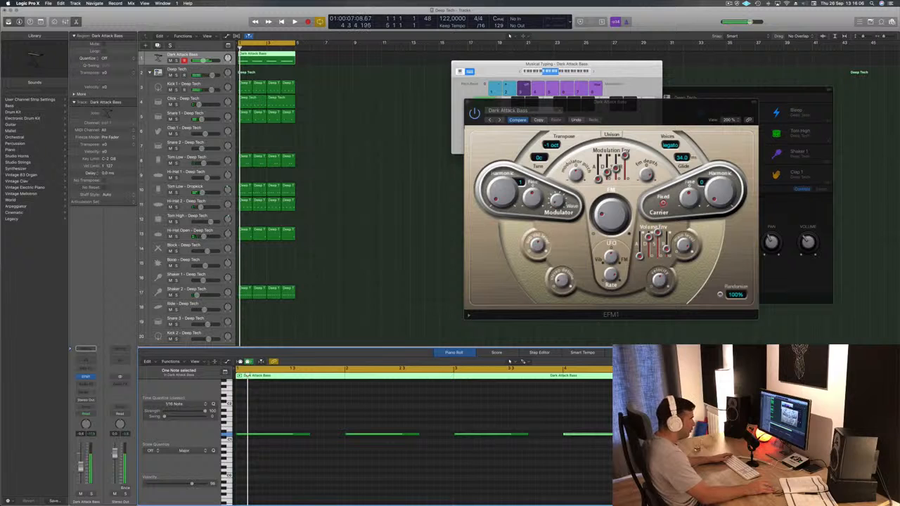
key(space)
click(364, 153)
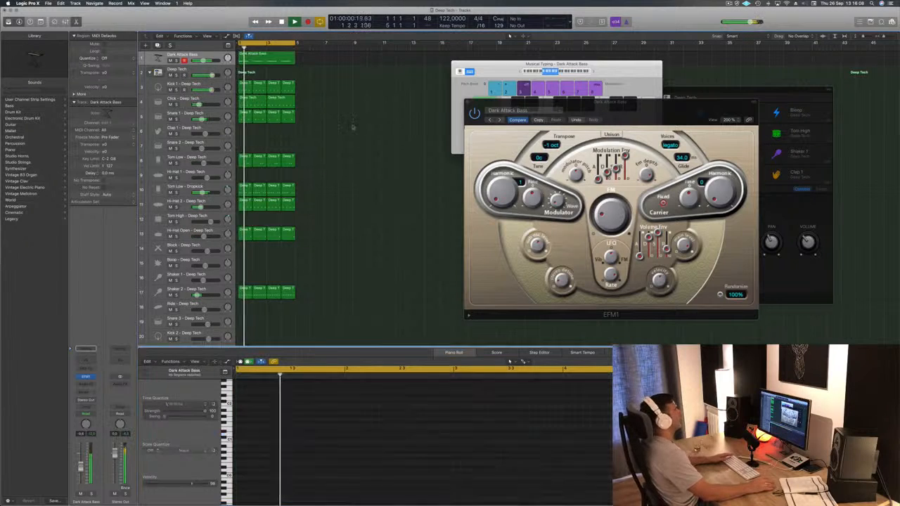
click(267, 57)
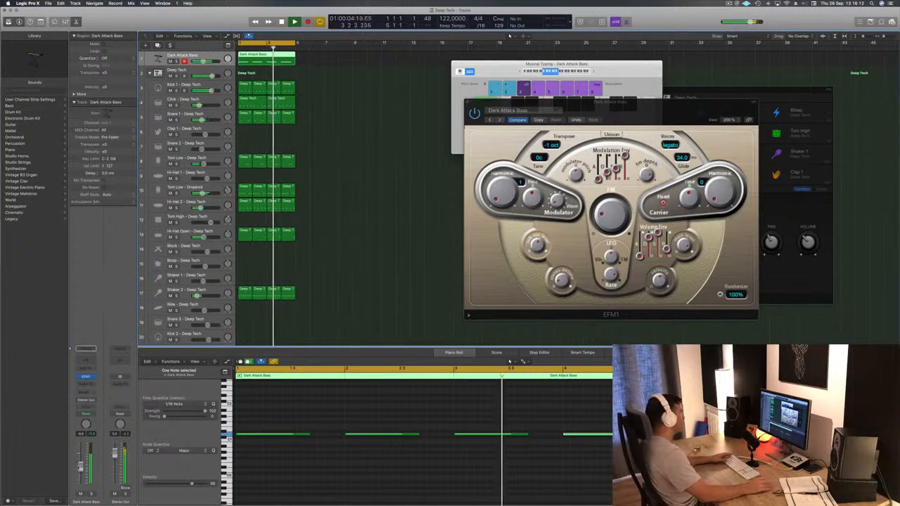
Send Kick 1 to Bus 11 and take the new aux channel's output off Stereo Out
click(211, 86)
click(85, 386)
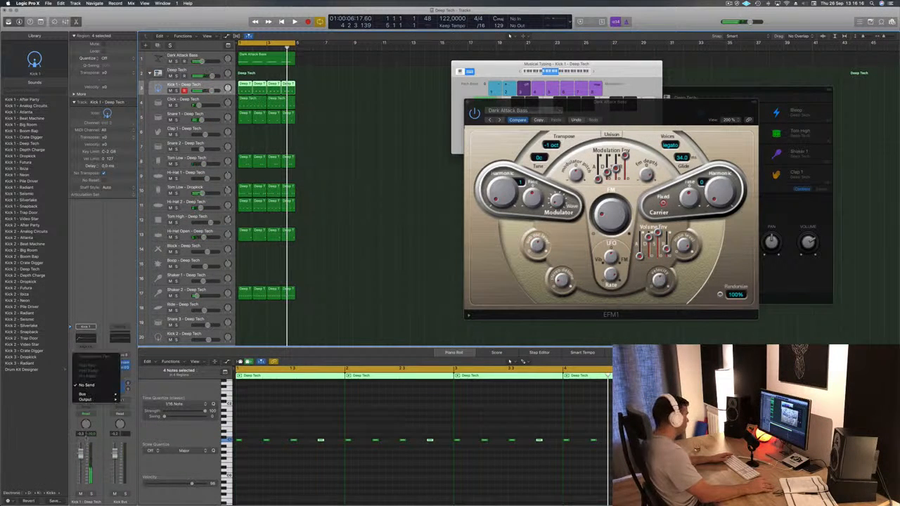
mouse_move(102, 395)
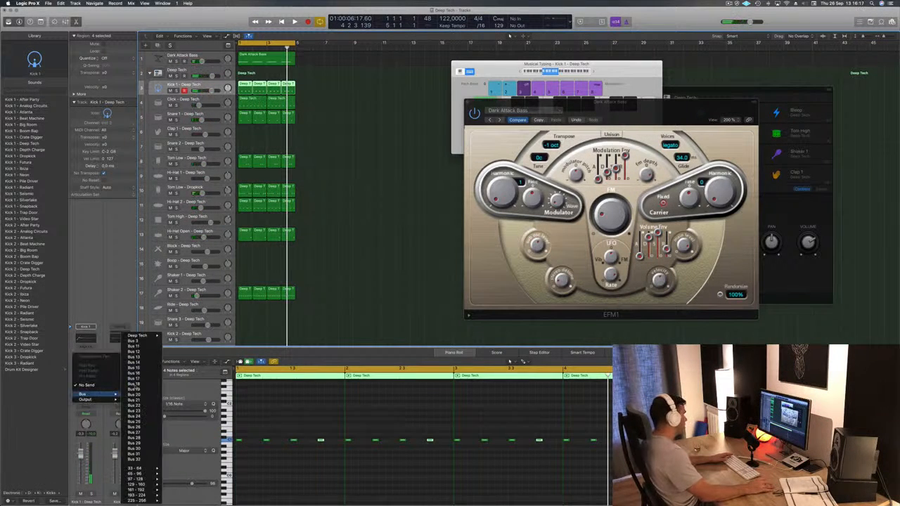
click(144, 348)
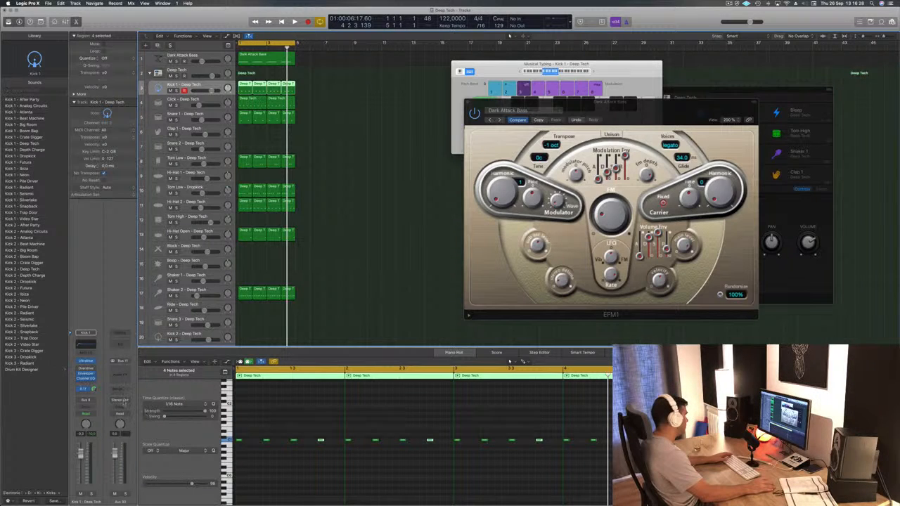
click(120, 400)
click(125, 415)
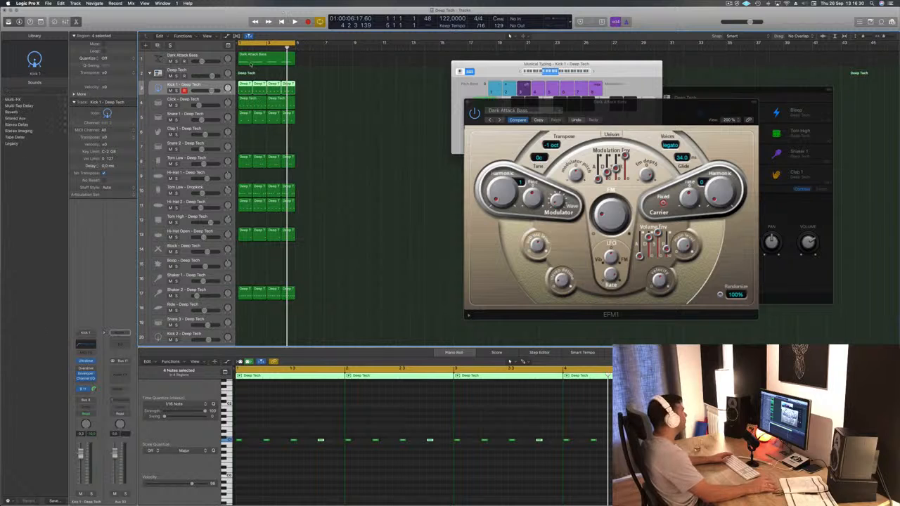
Insert a Compressor on the Dark Attack Bass track and set its side chain to Bus 11
click(202, 54)
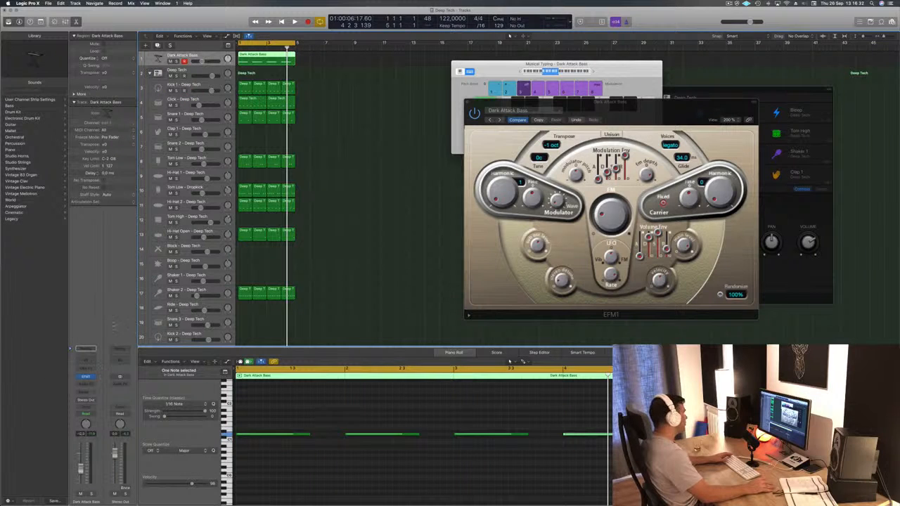
click(90, 385)
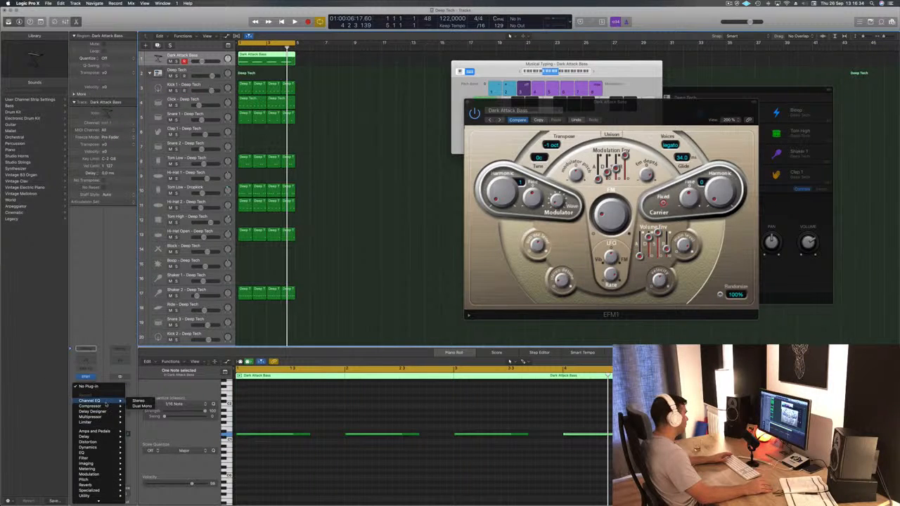
click(136, 407)
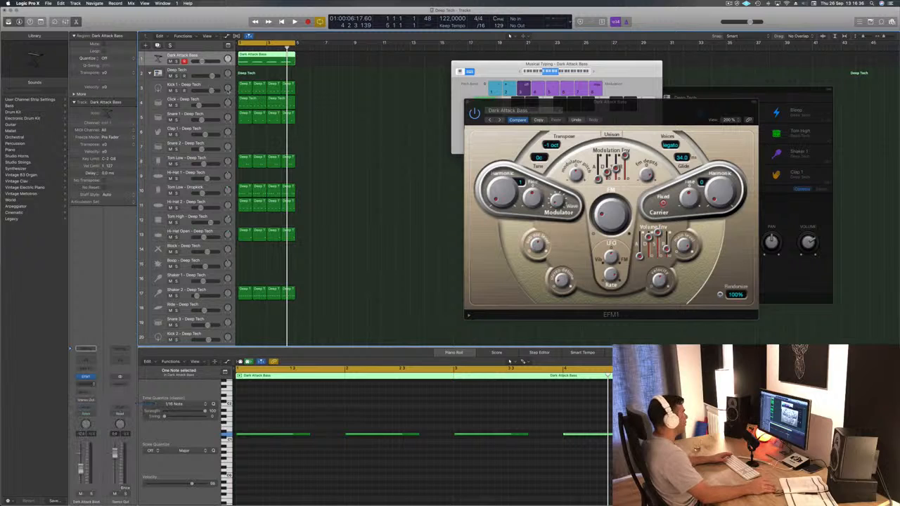
drag(192, 17, 482, 60)
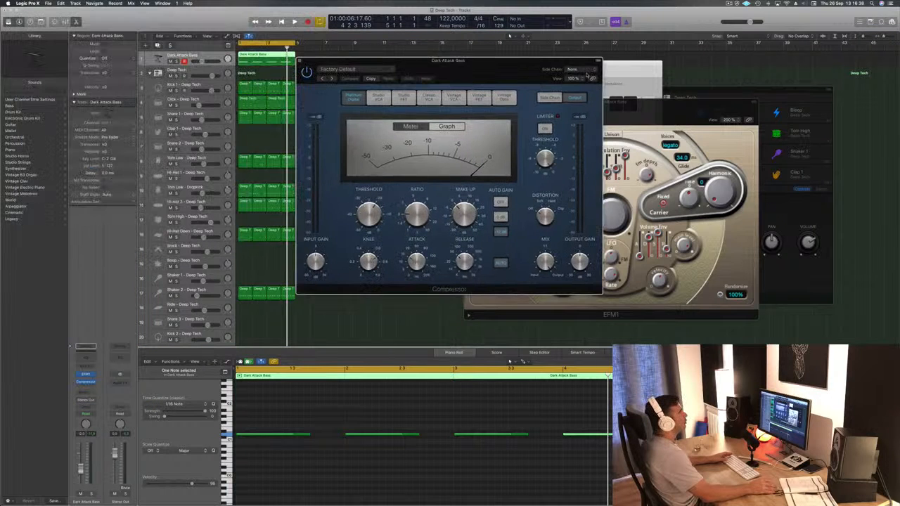
mouse_move(585, 89)
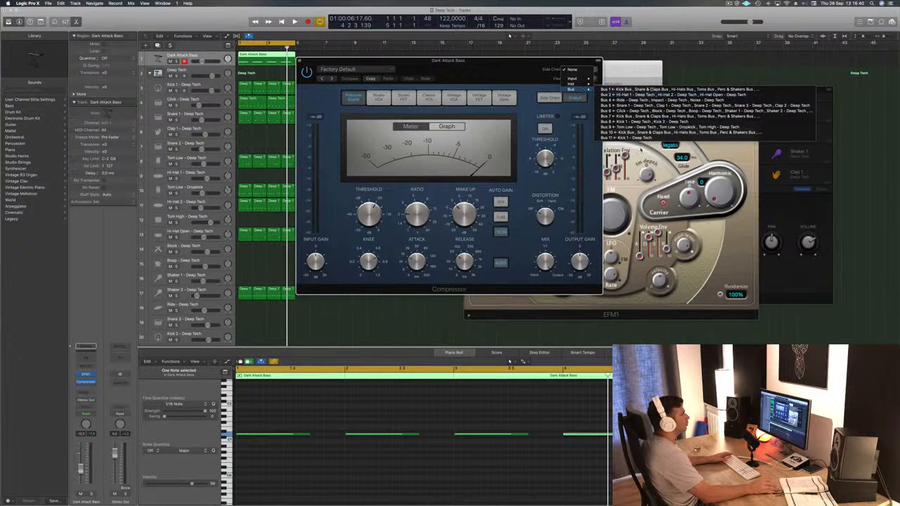
click(626, 137)
drag(511, 64, 588, 74)
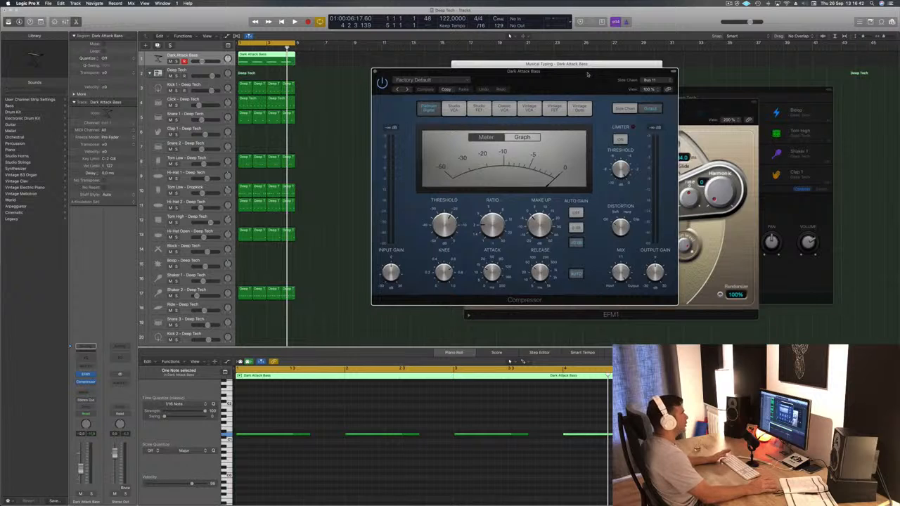
Adjust the compressor's attack and release during playback, and set the Dark Attack Bass volume to about -13.2 dB
key(space)
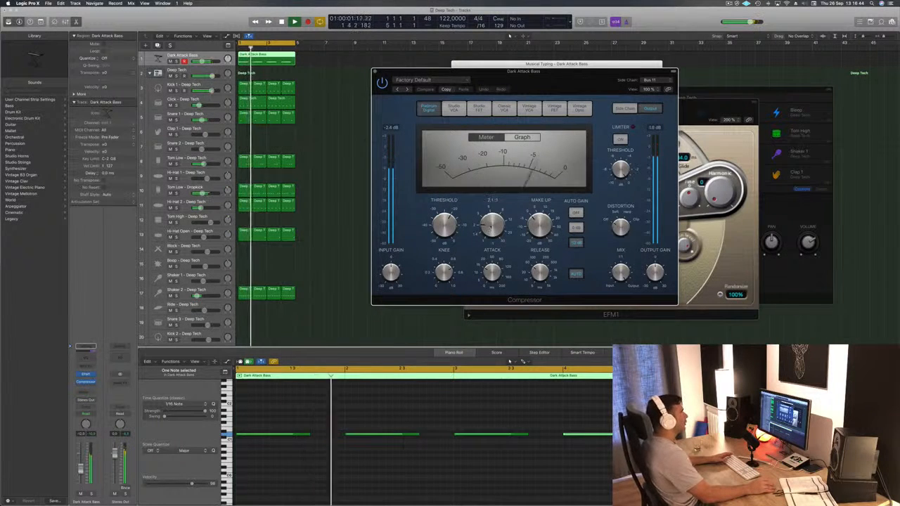
drag(491, 273, 490, 283)
drag(539, 270, 538, 273)
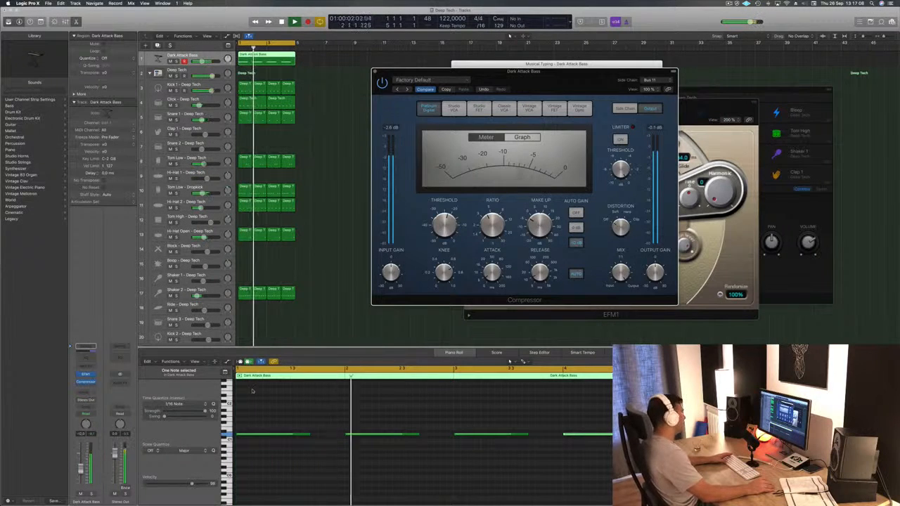
drag(81, 470, 80, 482)
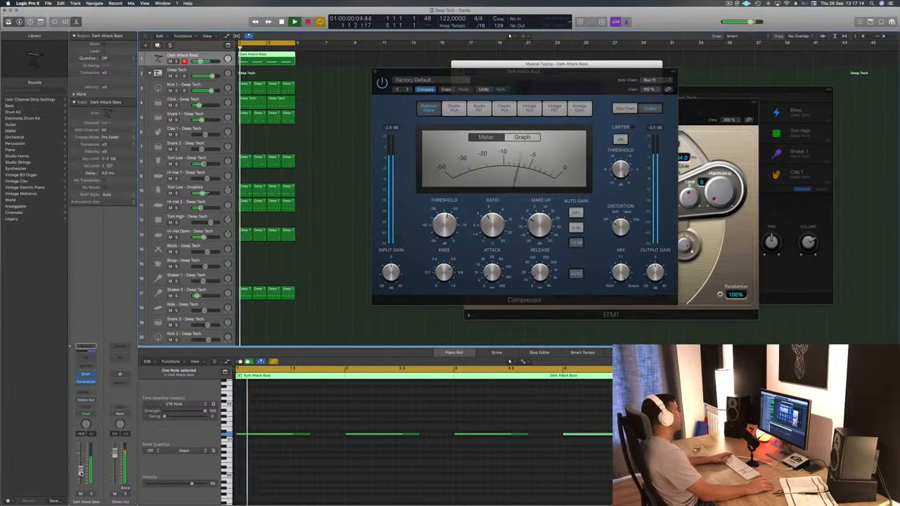
drag(82, 473, 81, 472)
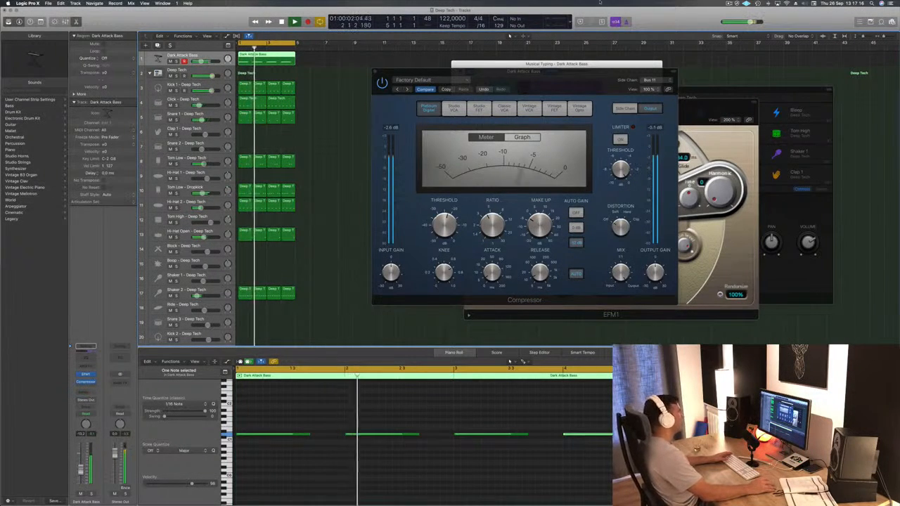
Stop playback, close the Compressor and EFM1 windows, and move the Musical Typing keyboard clear of the arrangement
drag(376, 71, 424, 60)
click(424, 60)
key(space)
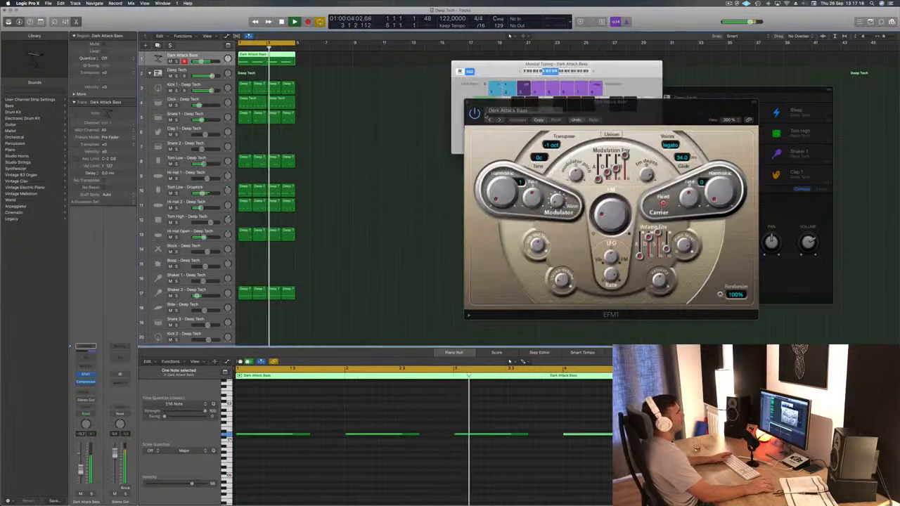
drag(515, 105, 531, 103)
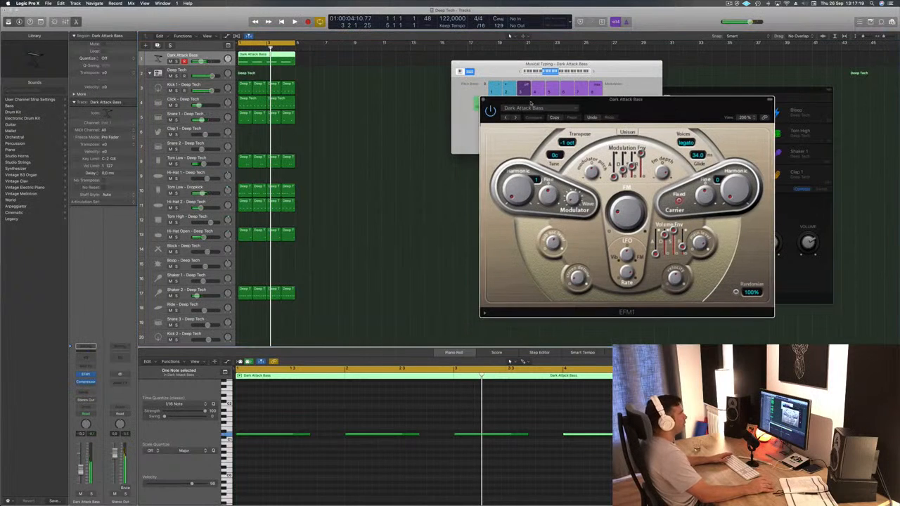
click(482, 100)
drag(497, 73, 762, 106)
click(350, 111)
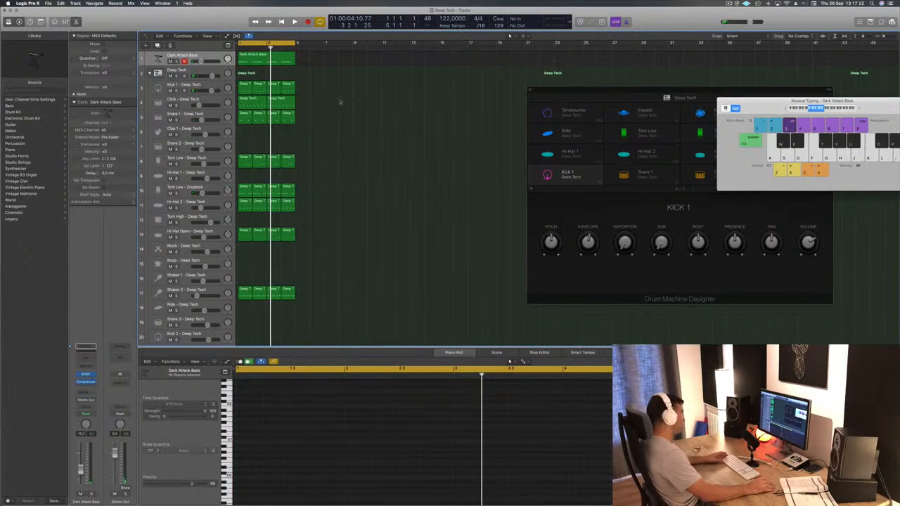
Extend the cycle range to eight bars and repeat all drum and bass regions to fill 32 bars
key(super+a)
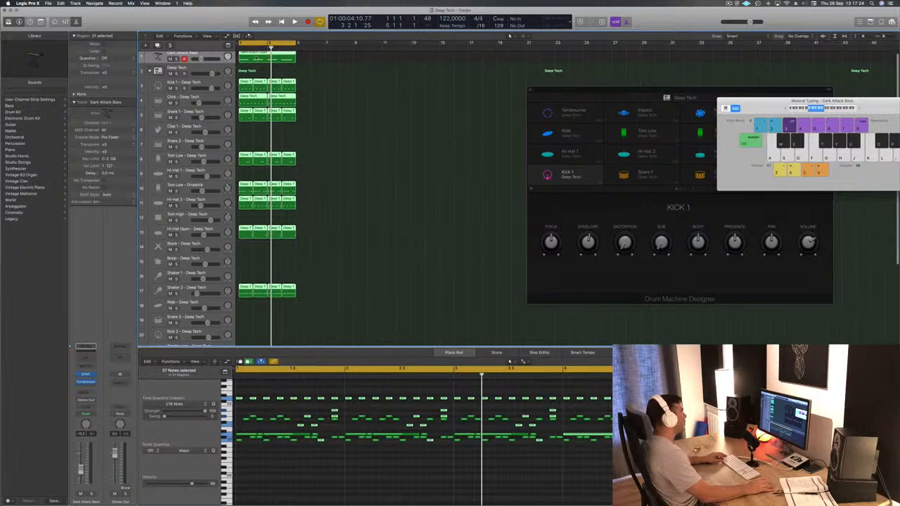
drag(266, 62, 352, 47)
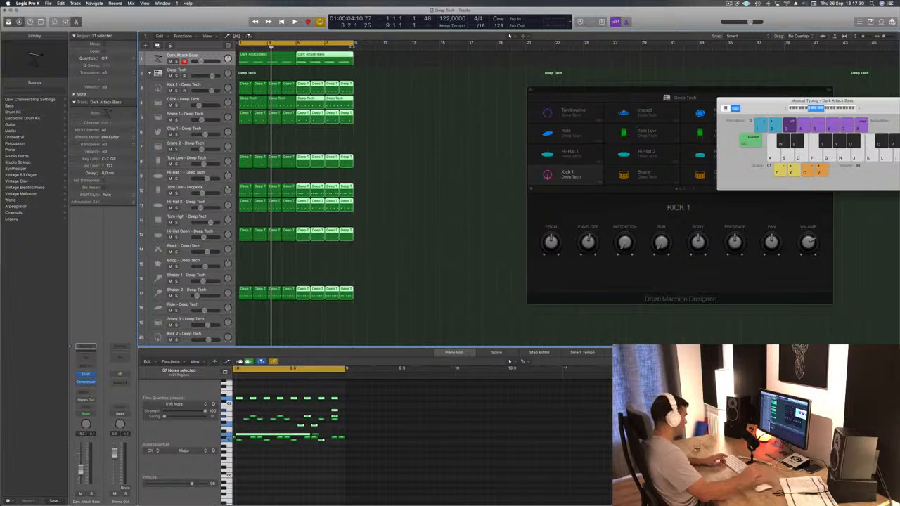
key(super+a)
key(super+r)
key(super+r)
key(space)
click(294, 71)
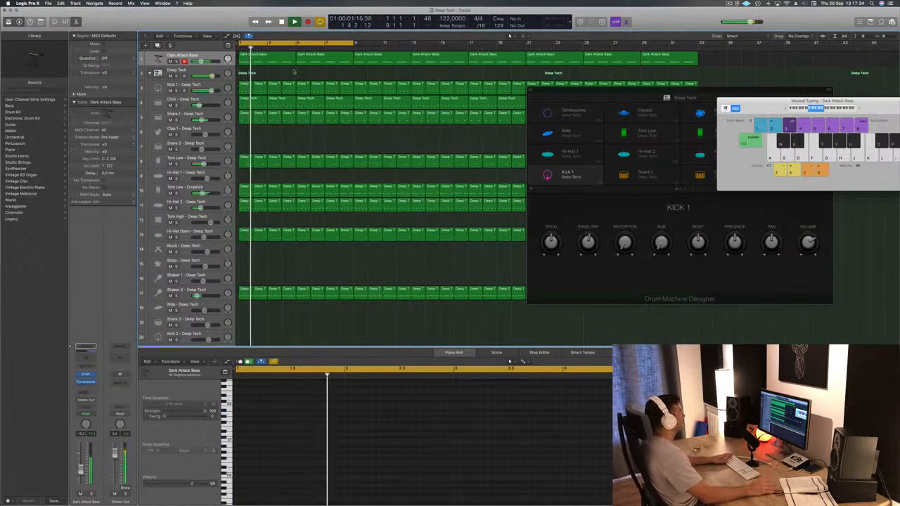
Move the Inst 3 track from the end of the track list to directly below Dark Attack Bass
scroll(232, 274, down, 5)
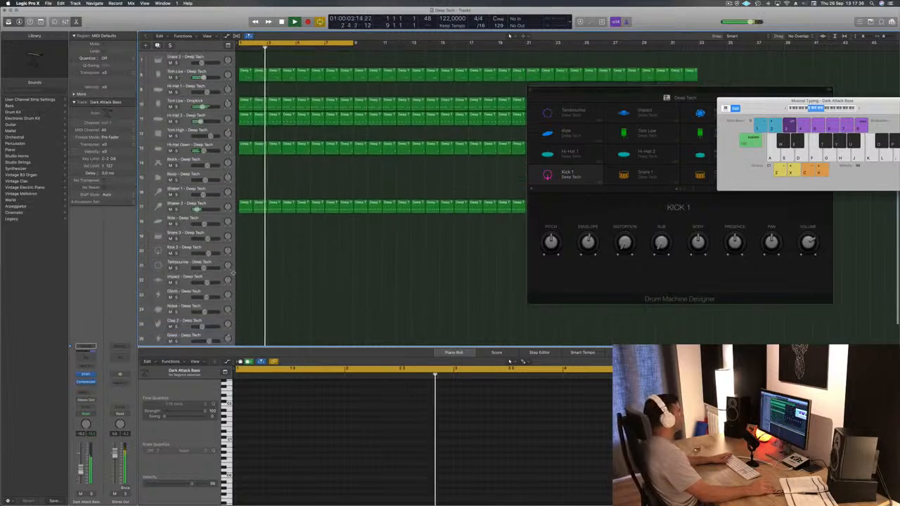
scroll(234, 273, down, 2)
drag(199, 321, 184, 73)
Copy the first Dark Attack Bass region onto the Inst 3 track at bars 1 to 4
click(205, 57)
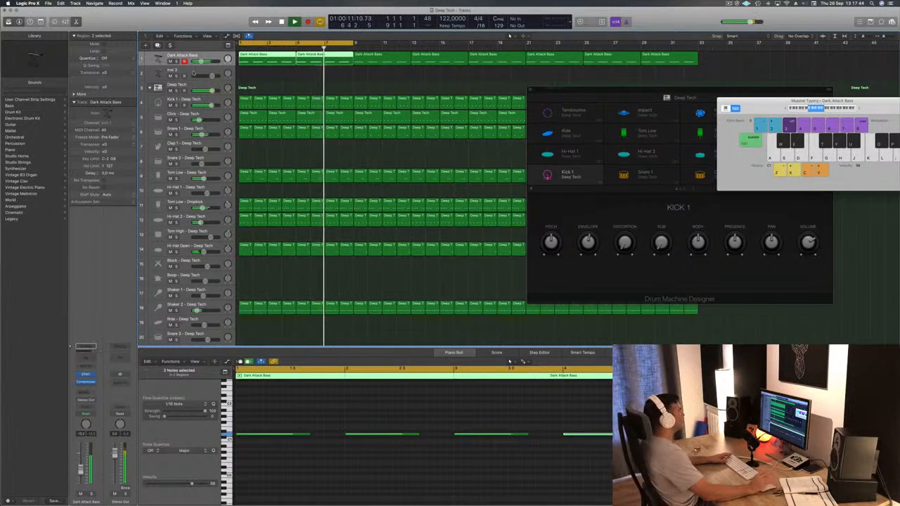
click(193, 73)
key(space)
click(271, 60)
drag(272, 65, 272, 73)
click(291, 428)
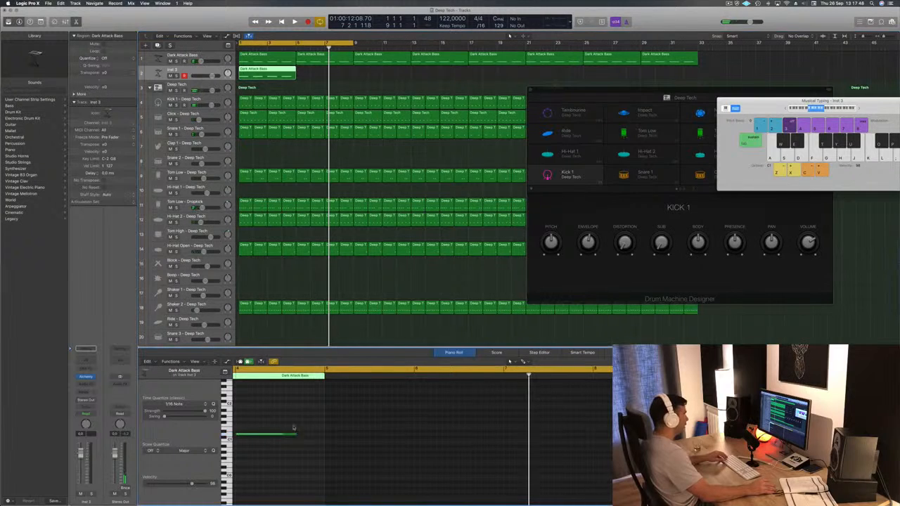
Shorten the notes in the Inst 3 region, move each to the last beat of its bar, and check the pattern in playback
drag(272, 436, 329, 434)
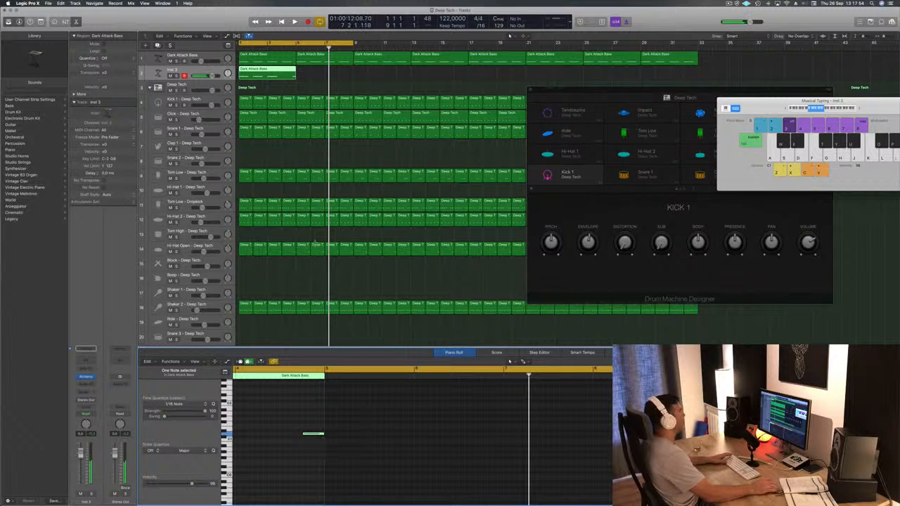
click(267, 75)
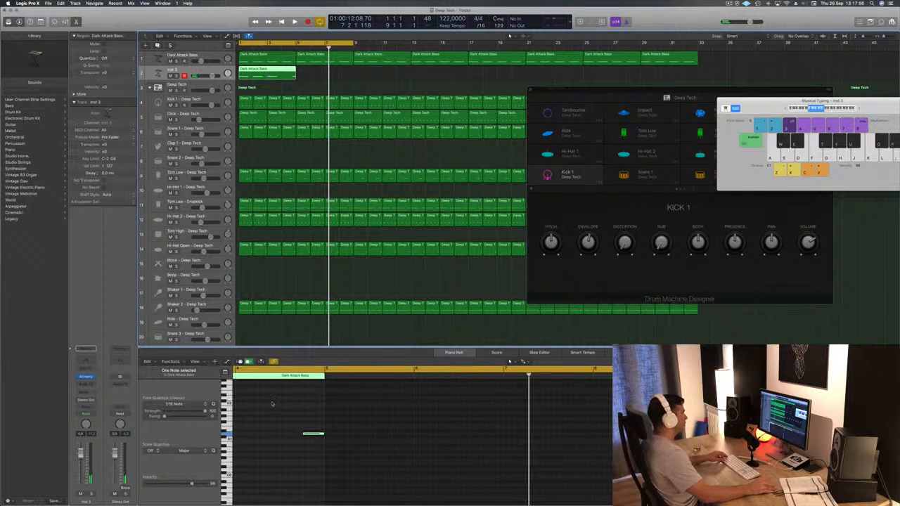
scroll(271, 405, left, 5)
drag(288, 419, 443, 434)
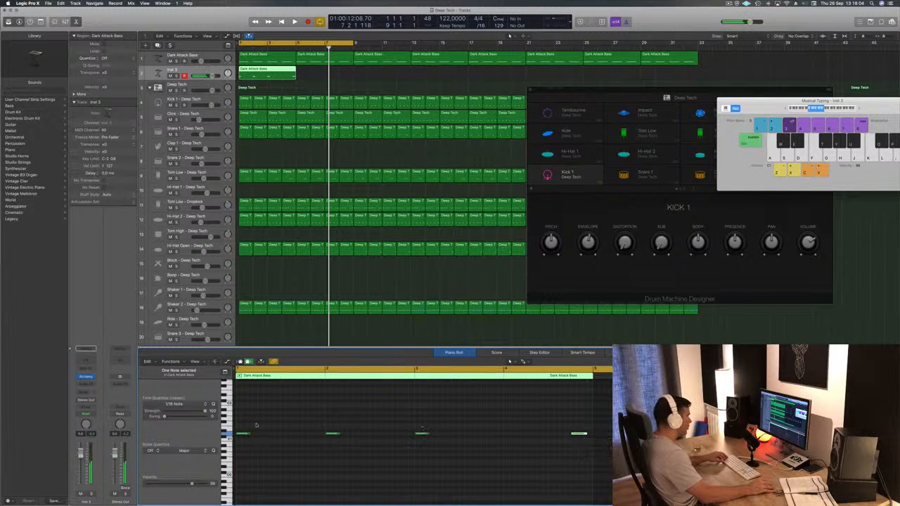
drag(245, 427, 444, 445)
drag(242, 434, 308, 437)
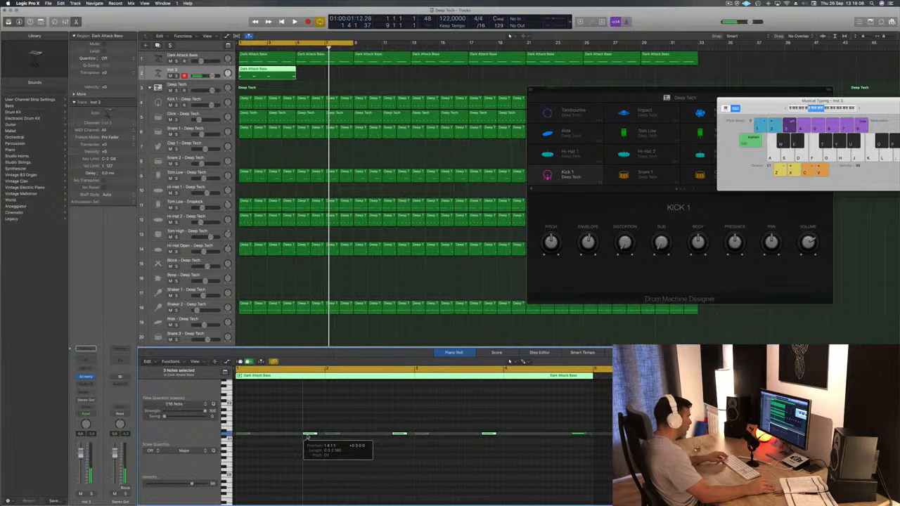
key(space)
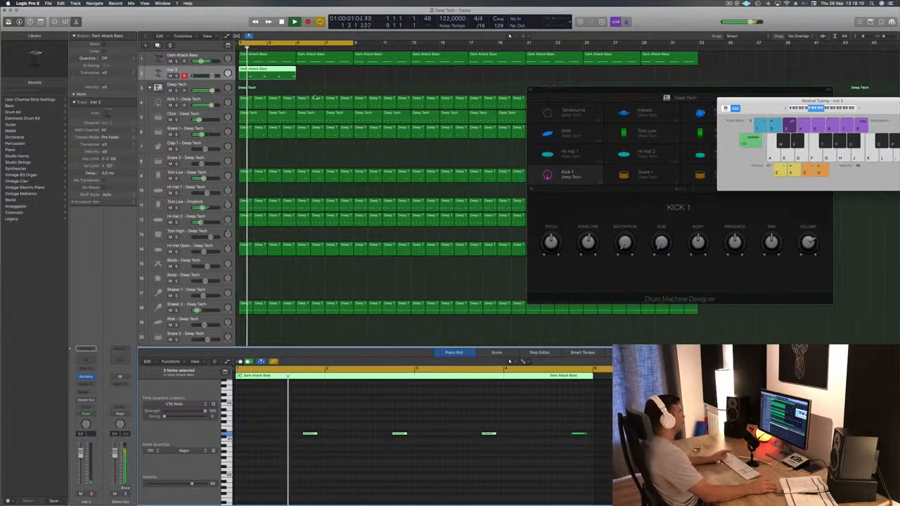
scroll(277, 72, down, 1)
scroll(277, 72, up, 1)
key(space)
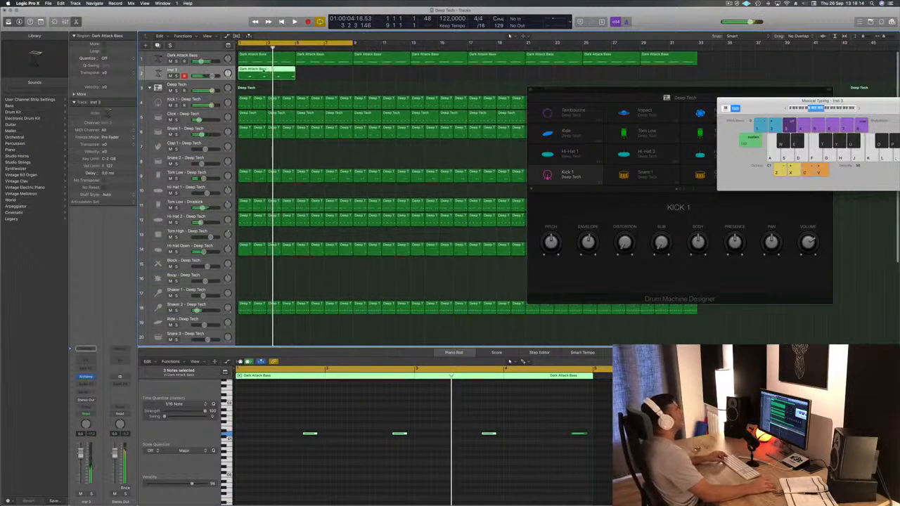
Copy the Inst 3 region to bars 5 to 8 and lower the track's volume to about -13 dB during playback
drag(292, 78, 333, 79)
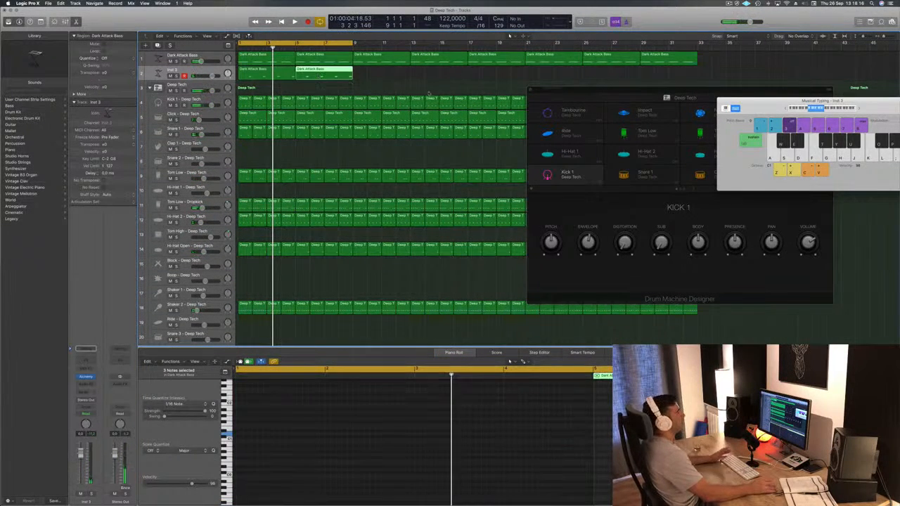
drag(634, 90, 646, 114)
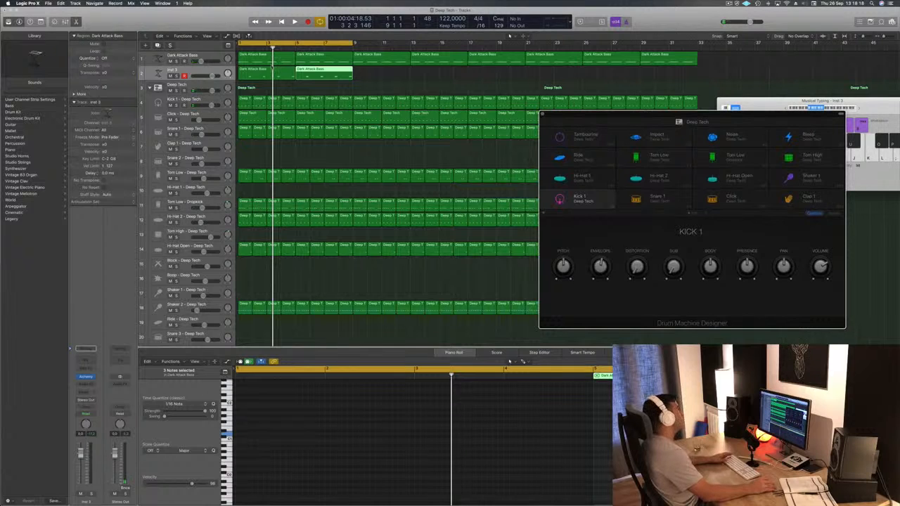
click(214, 69)
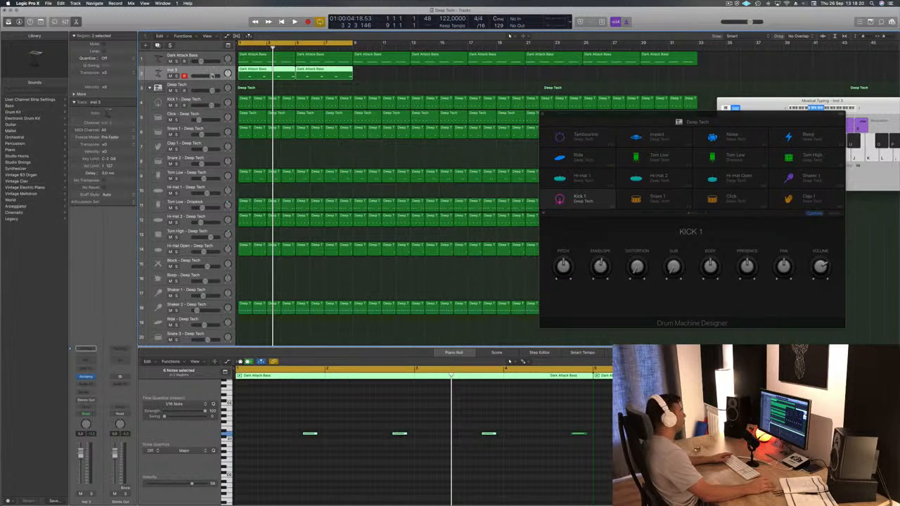
key(space)
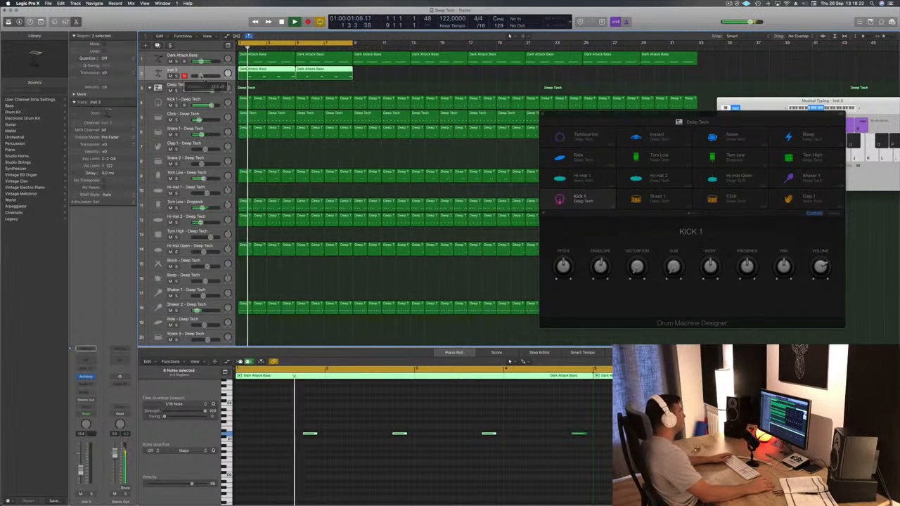
key(space)
key(super+Left)
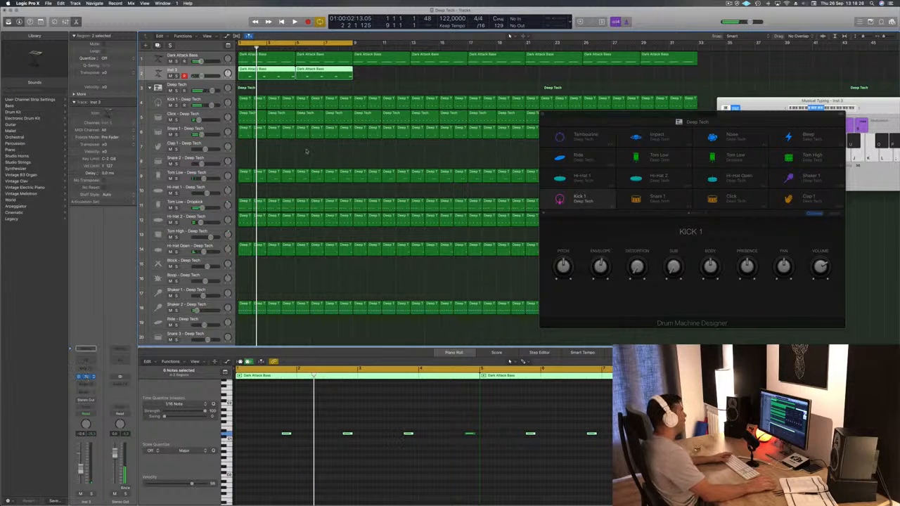
In the track's Alchemy, audition Brass presets including Classic 80s Synth Brass, Jazz Club Trumpet and Jump, and load Smooth Analog Lead
drag(201, 24, 570, 98)
key(space)
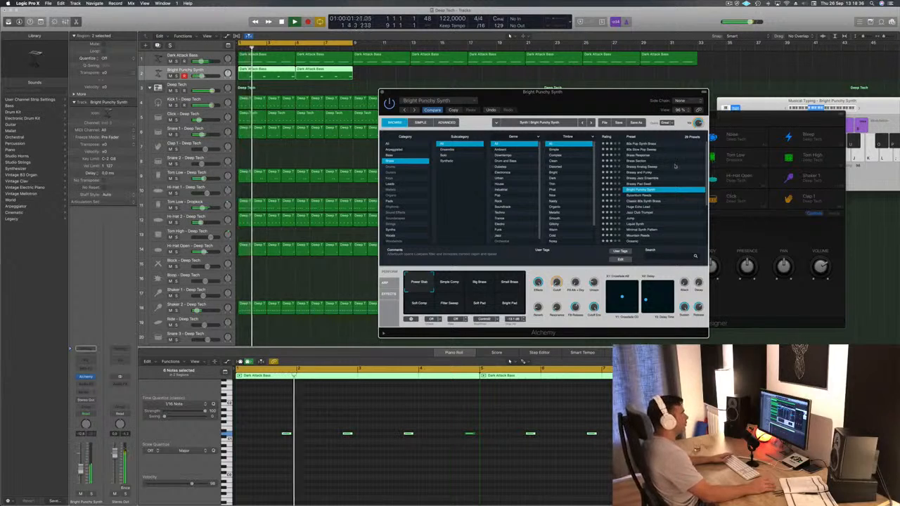
click(632, 202)
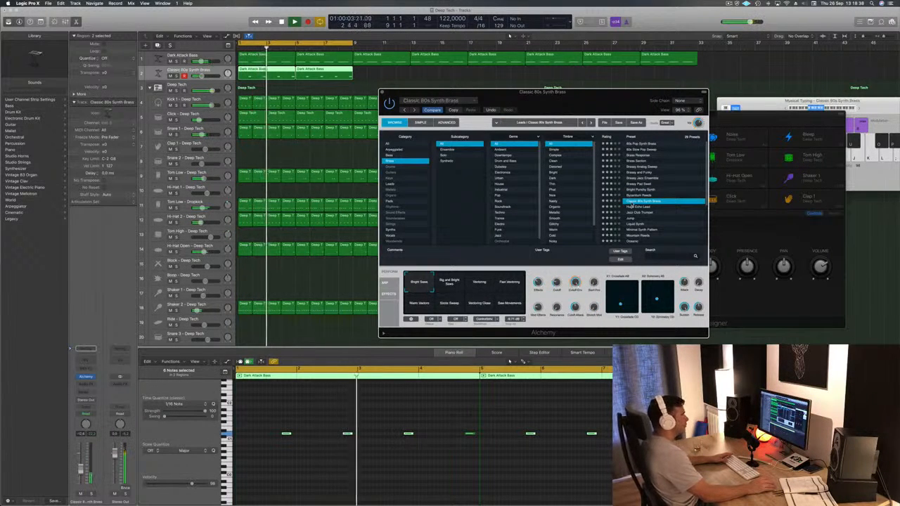
click(637, 212)
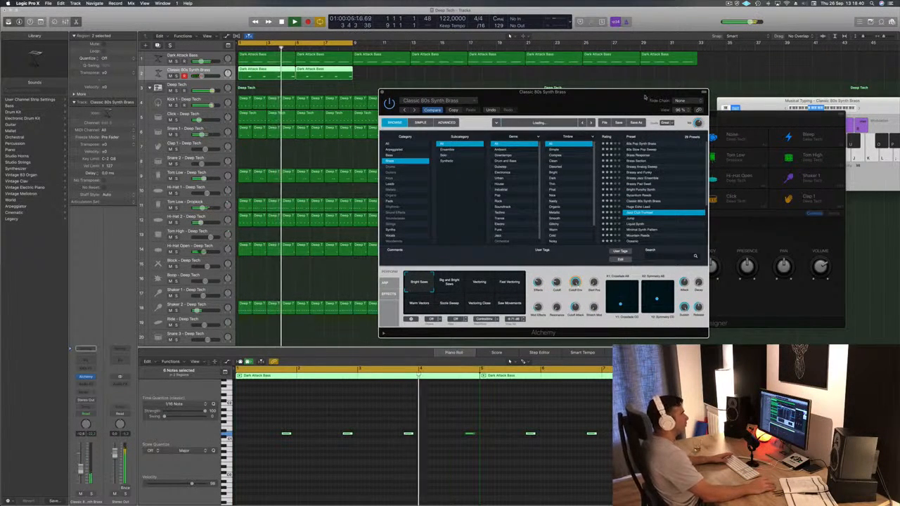
drag(645, 97, 613, 70)
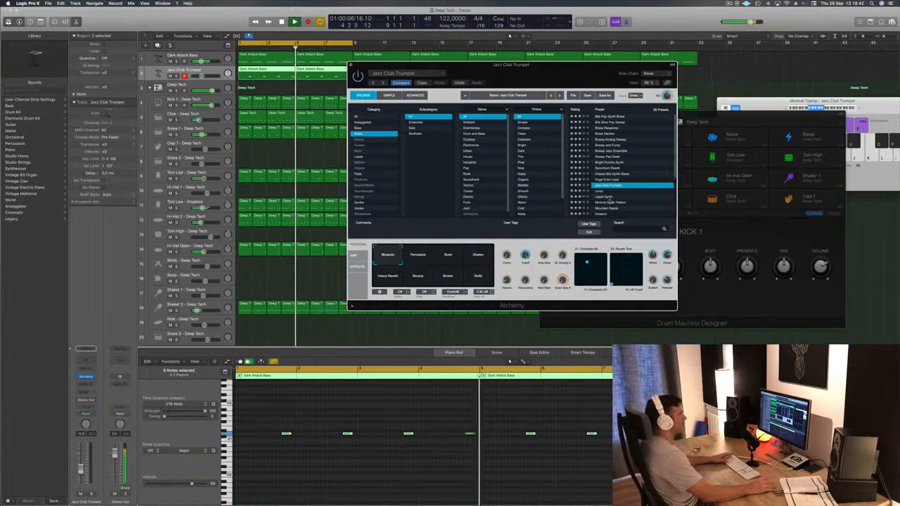
key(Down)
scroll(610, 190, down, 3)
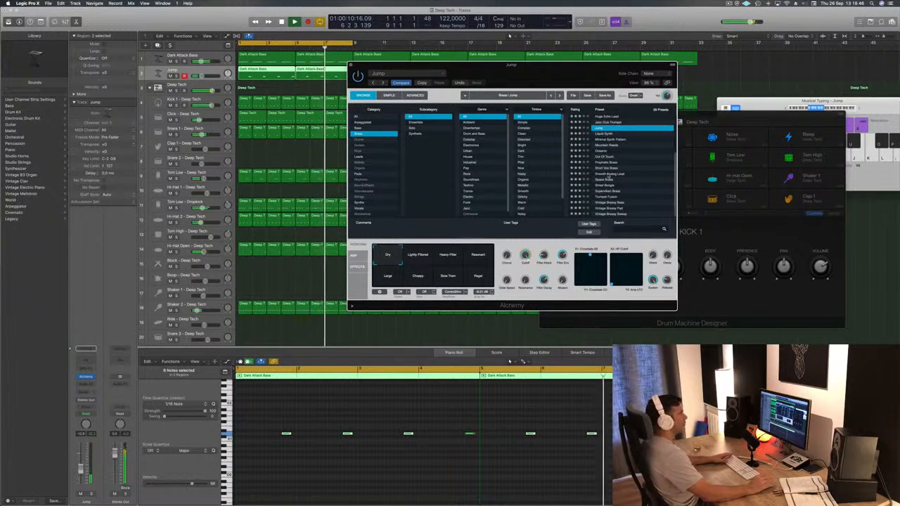
click(608, 174)
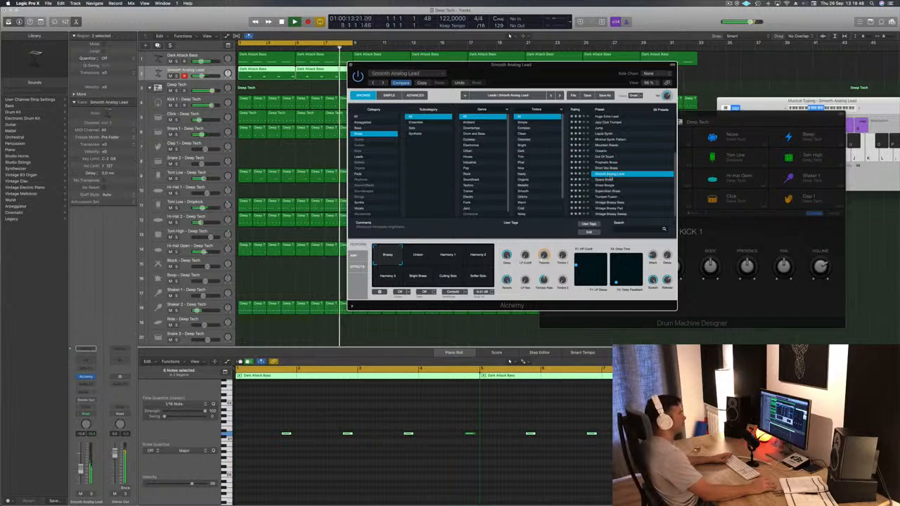
drag(593, 73, 576, 66)
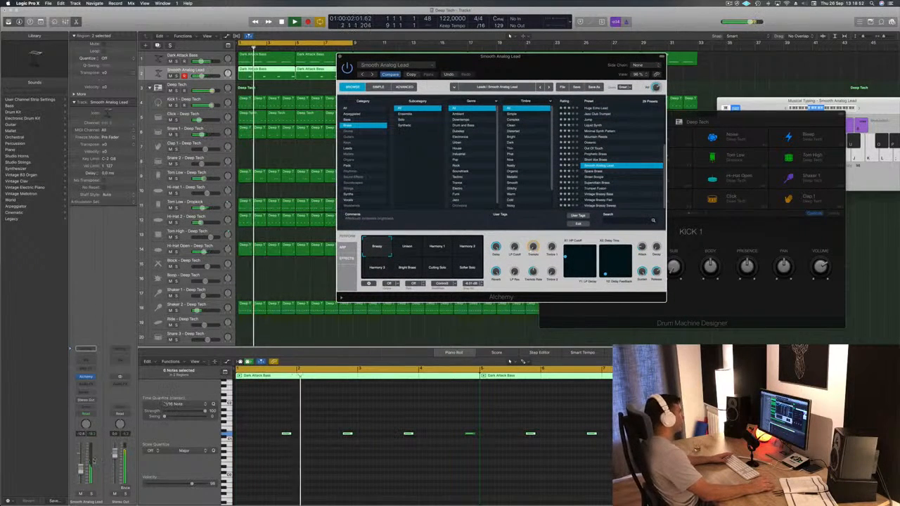
Raise the lead's volume slightly and audition Alchemy's Unison and Harmony performance snapshots, settling on Bright Brass
drag(81, 469, 80, 466)
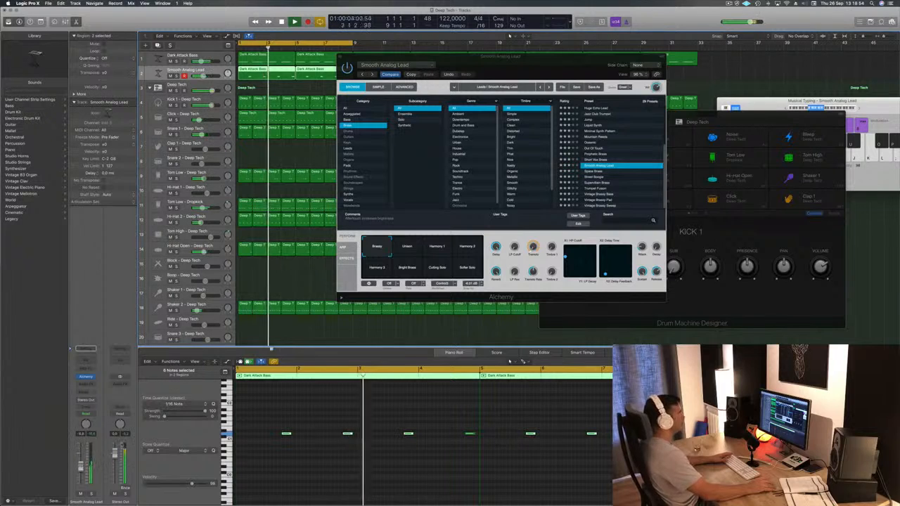
click(407, 246)
click(437, 247)
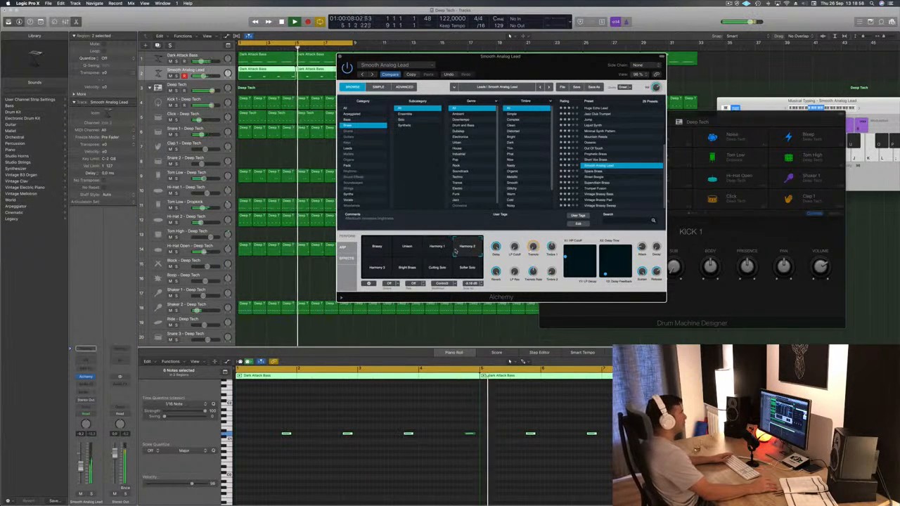
click(372, 272)
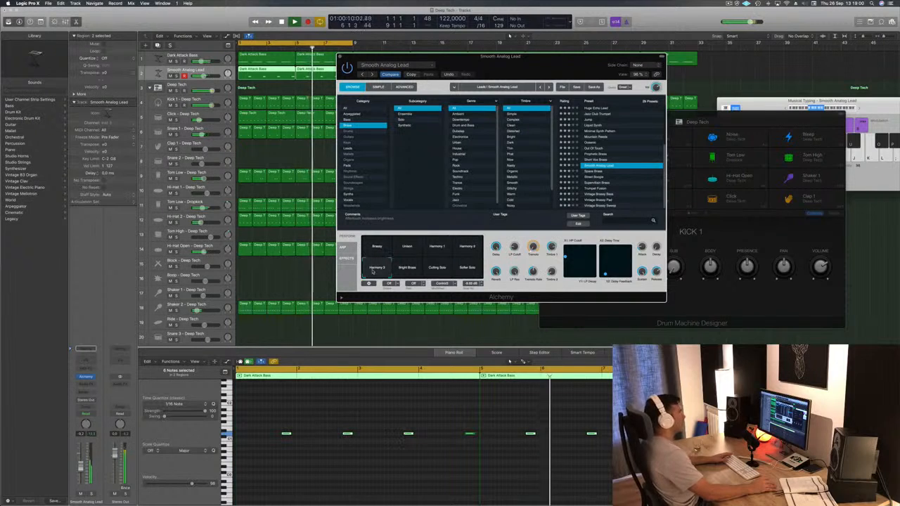
click(410, 271)
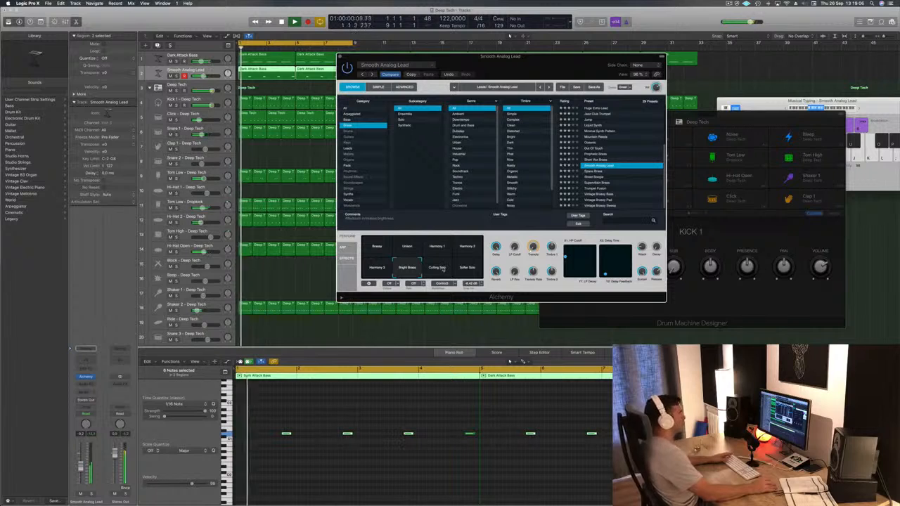
Close Alchemy, extend the cycle range to 32 bars, and repeat the Smooth Analog Lead regions to fill it
drag(535, 56, 496, 133)
click(301, 133)
mouse_move(373, 75)
mouse_down()
mouse_move(280, 75)
mouse_move(384, 81)
mouse_up()
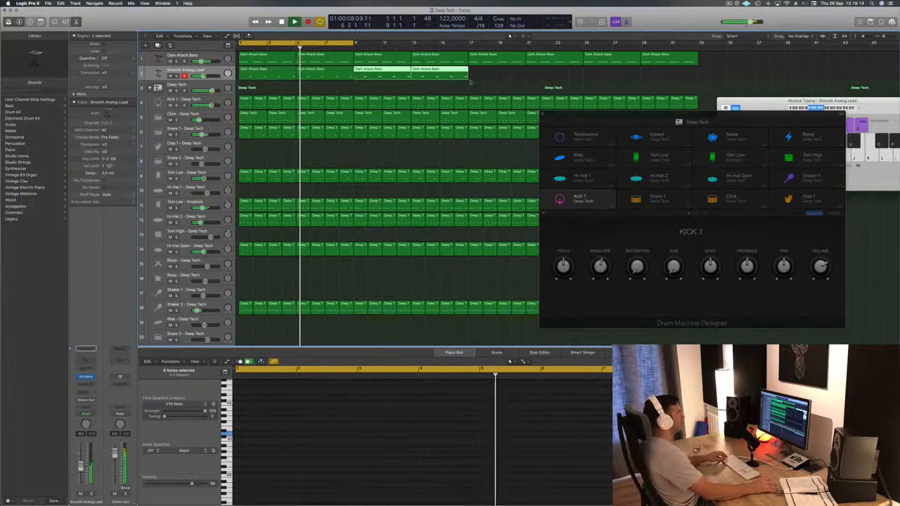
drag(651, 115, 370, 197)
drag(355, 44, 697, 49)
mouse_move(484, 74)
mouse_down()
mouse_move(239, 74)
mouse_move(480, 74)
mouse_up()
Lower the Smooth Analog Lead volume to -10.4 dB and duplicate its track directly below
drag(203, 76, 203, 76)
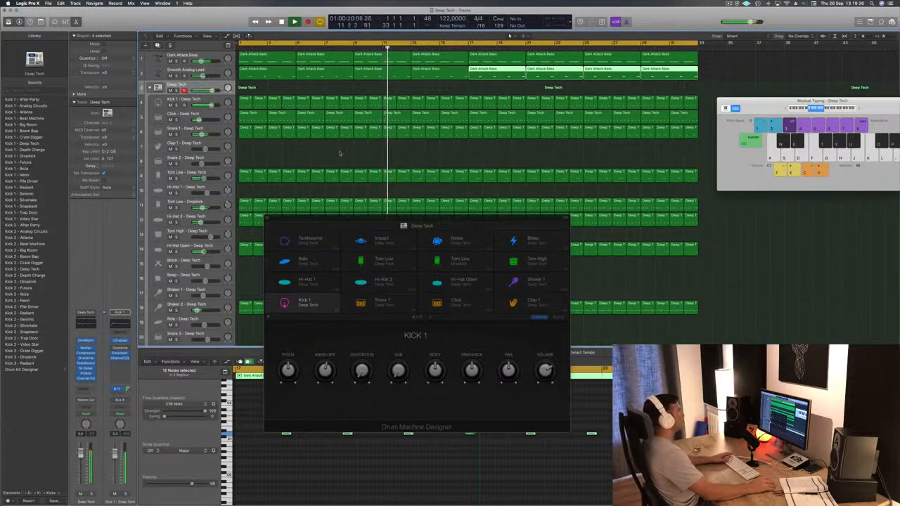
click(220, 73)
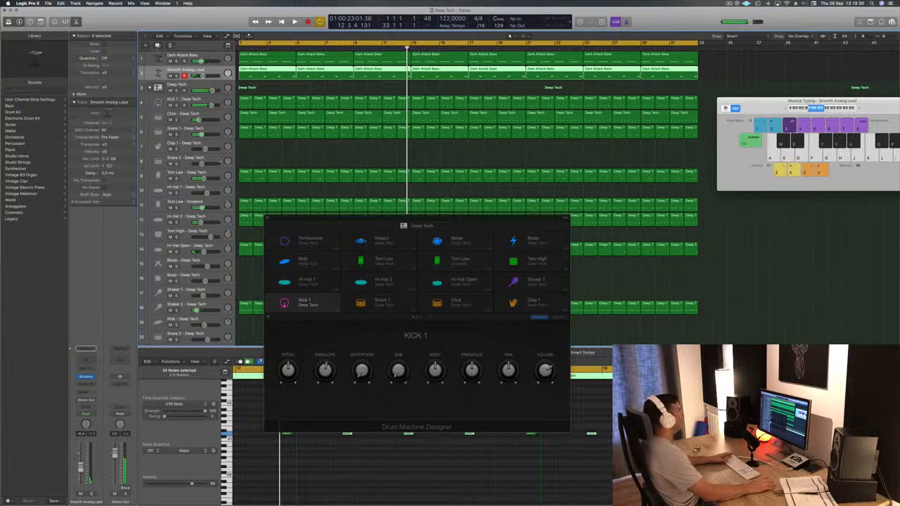
key(super+d)
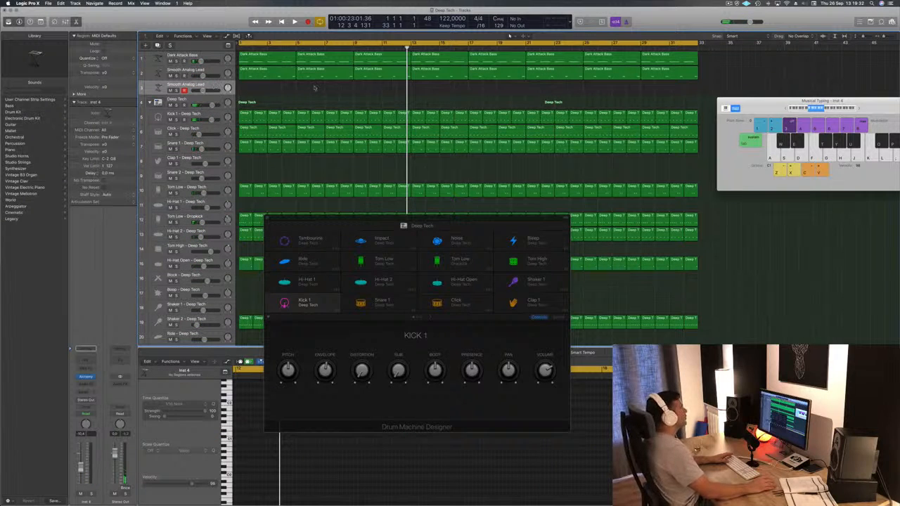
Copy the first Dark Attack Bass region onto the duplicated track at bars 1 to 4 and move Drum Machine Designer clear of the Piano Roll
click(287, 59)
drag(288, 60, 283, 93)
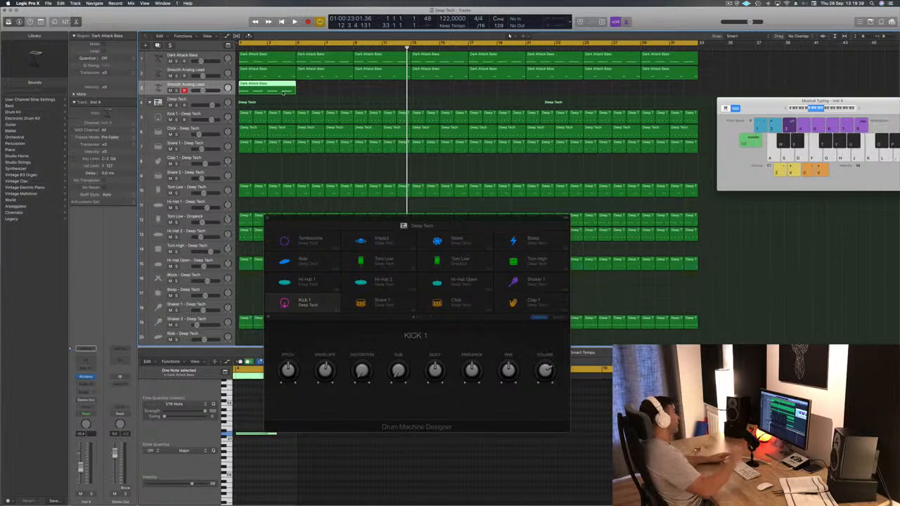
drag(362, 223, 621, 159)
key(Down)
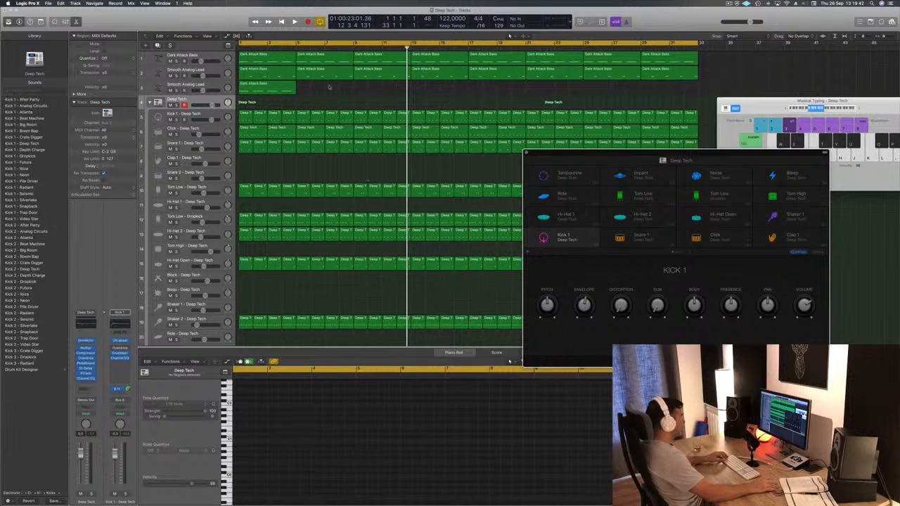
Copy the new region's four notes one octave higher and lengthen all the notes to one full bar each
click(285, 86)
drag(257, 415, 381, 458)
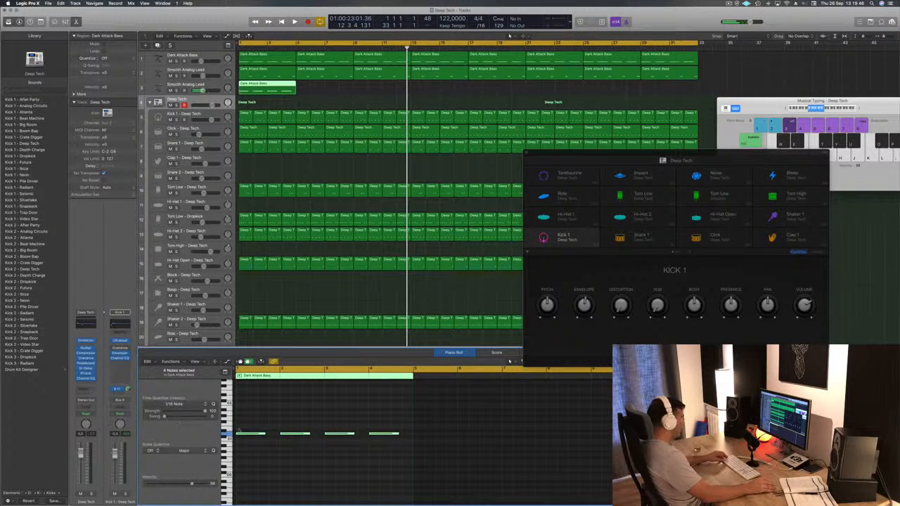
drag(254, 435, 255, 396)
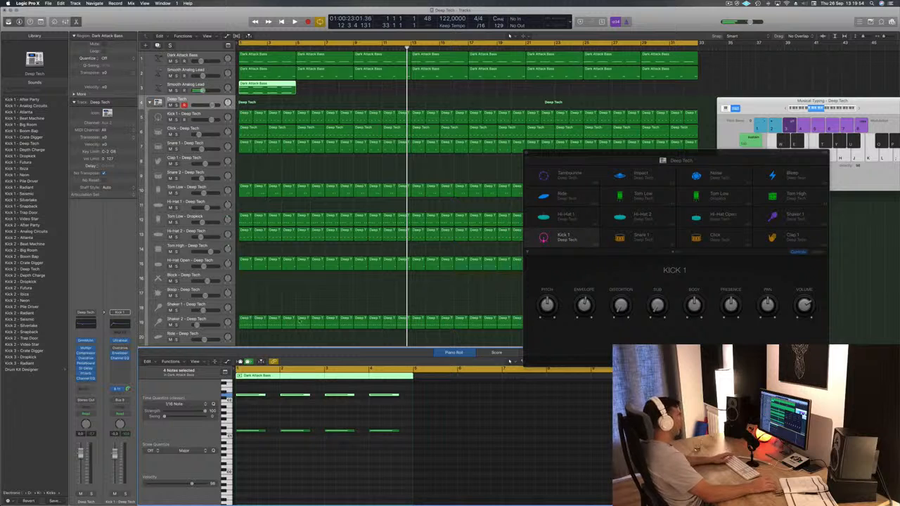
key(Return)
key(space)
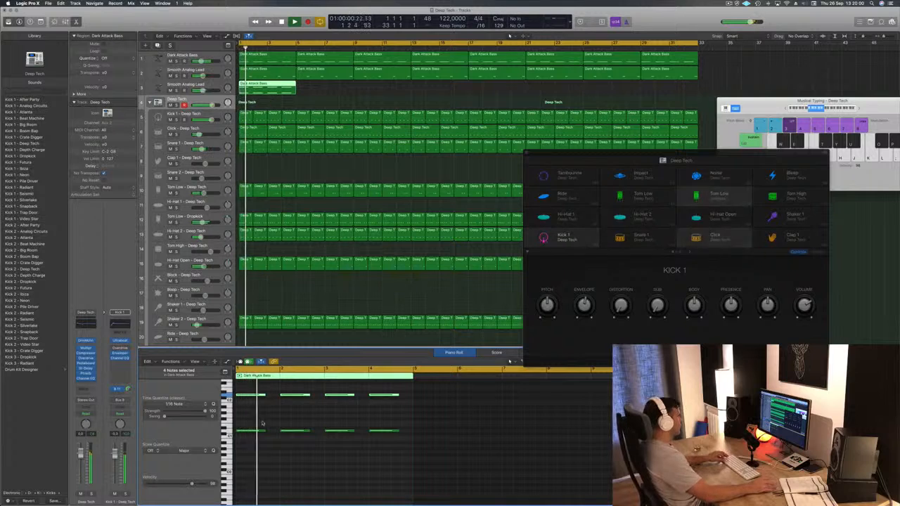
drag(248, 390, 414, 431)
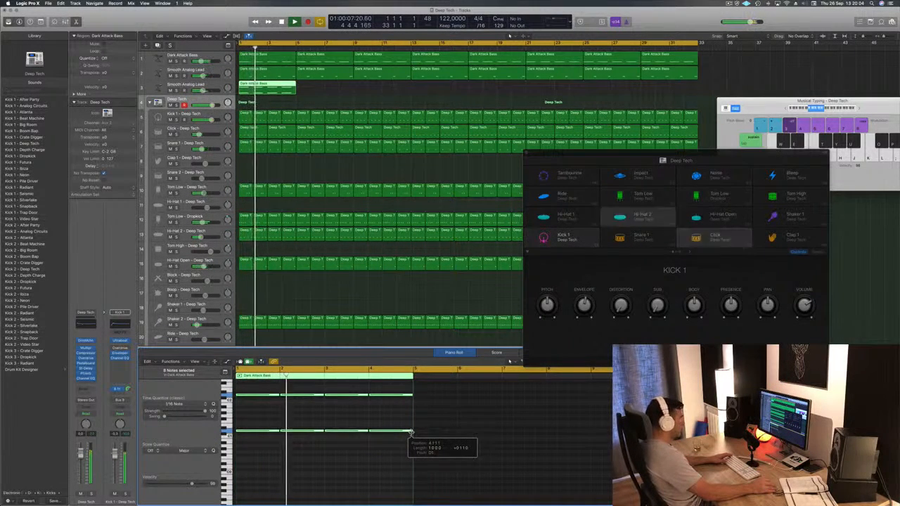
key(Return)
Replace Alchemy with a stereo Retro Synth on the duplicated Smooth Analog Lead track
click(186, 84)
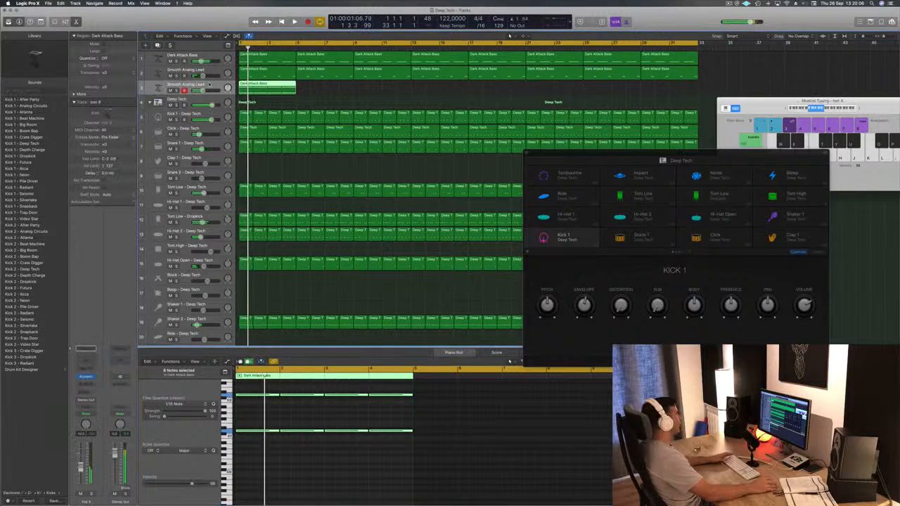
click(88, 377)
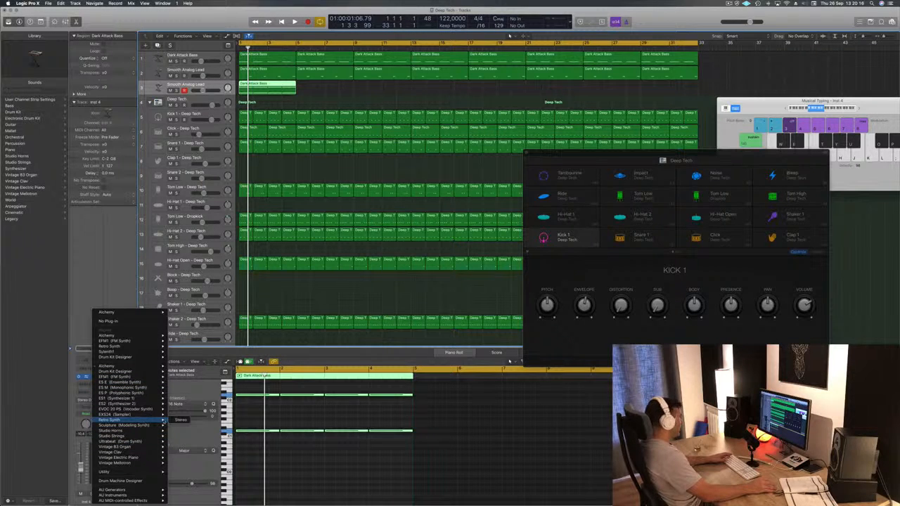
click(180, 420)
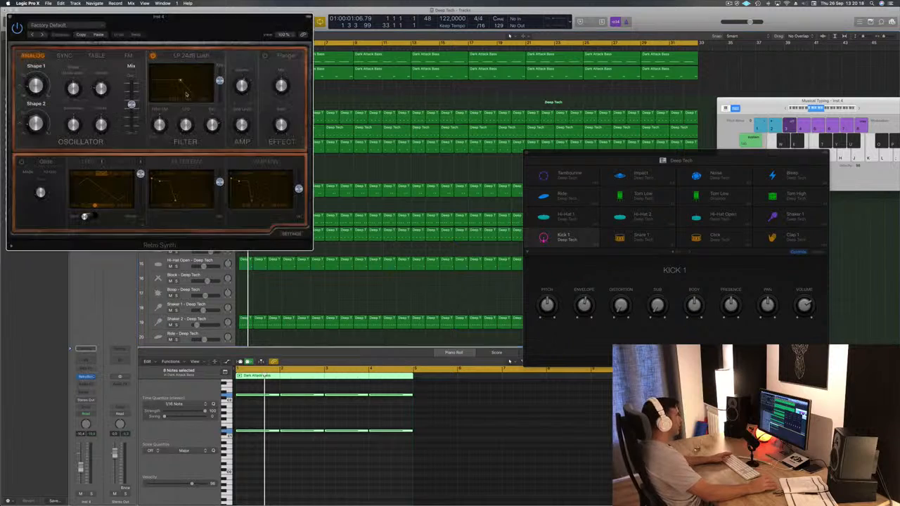
Insert an Arpeggiator MIDI effect on the Retro Synth track and arrange the Arpeggiator and Retro Synth windows side by side
drag(215, 31, 572, 120)
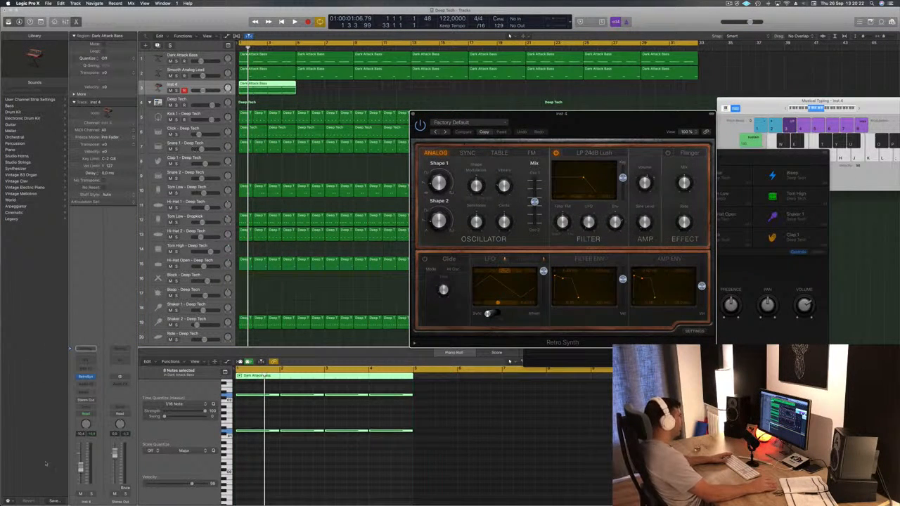
click(94, 368)
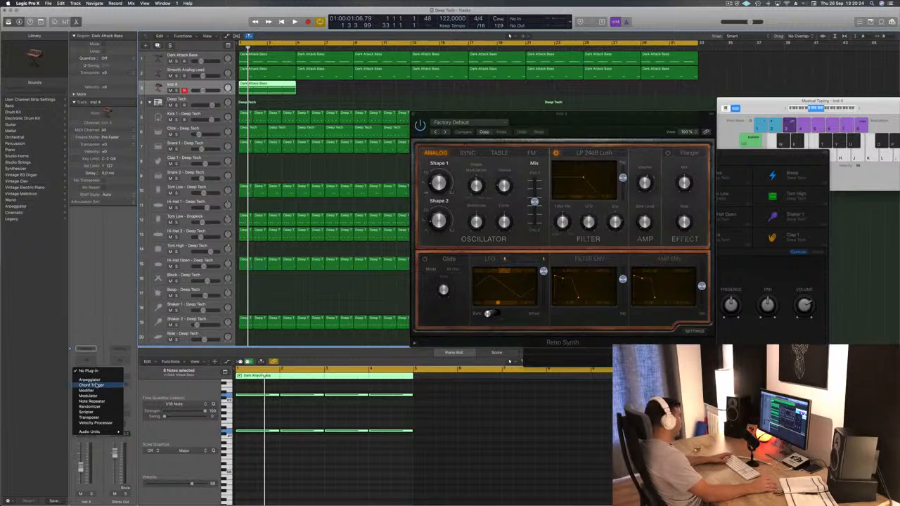
click(94, 381)
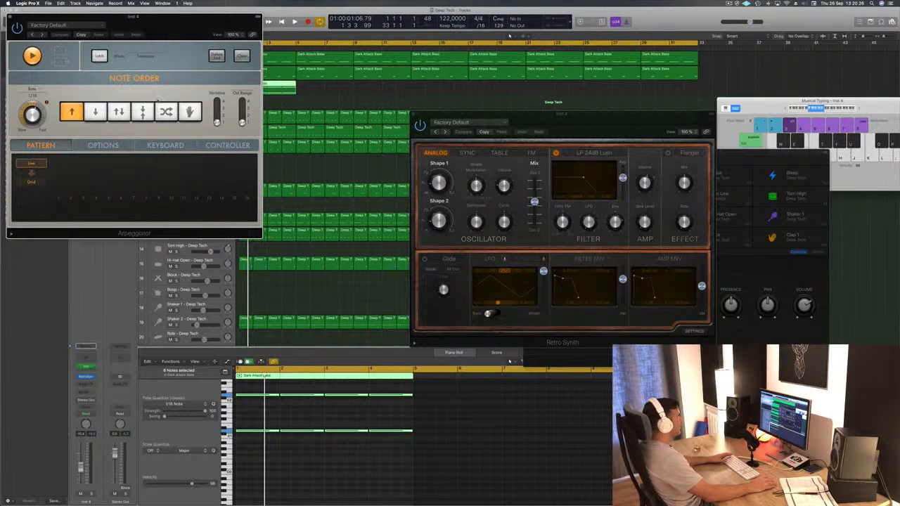
drag(140, 21, 738, 142)
drag(601, 120, 529, 153)
Lower the cutoff of the Retro Synth's LP 24dB Lush filter while the track plays
key(space)
key(space)
drag(508, 209, 496, 209)
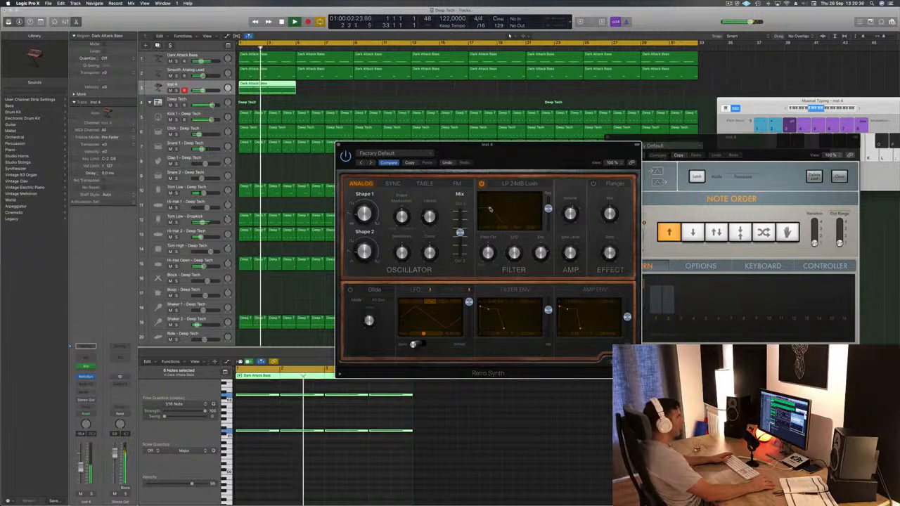
mouse_move(546, 147)
mouse_down()
mouse_move(472, 152)
mouse_move(531, 151)
mouse_up()
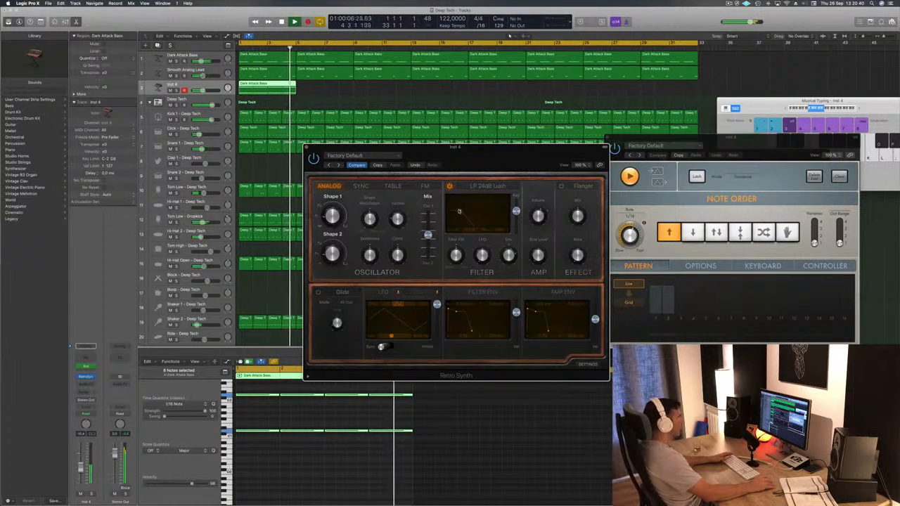
Replay the track from the start and move the Retro Synth window clear of the Piano Roll
key(space)
click(323, 458)
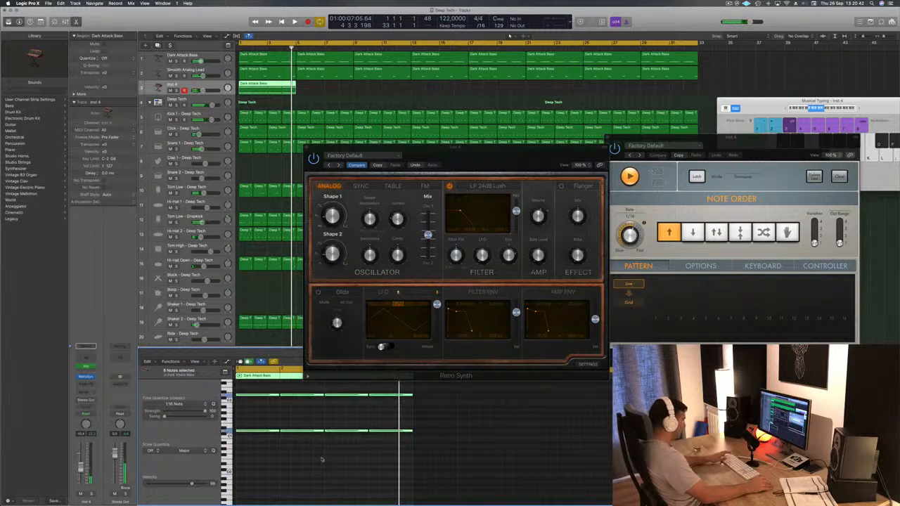
key(Return)
key(space)
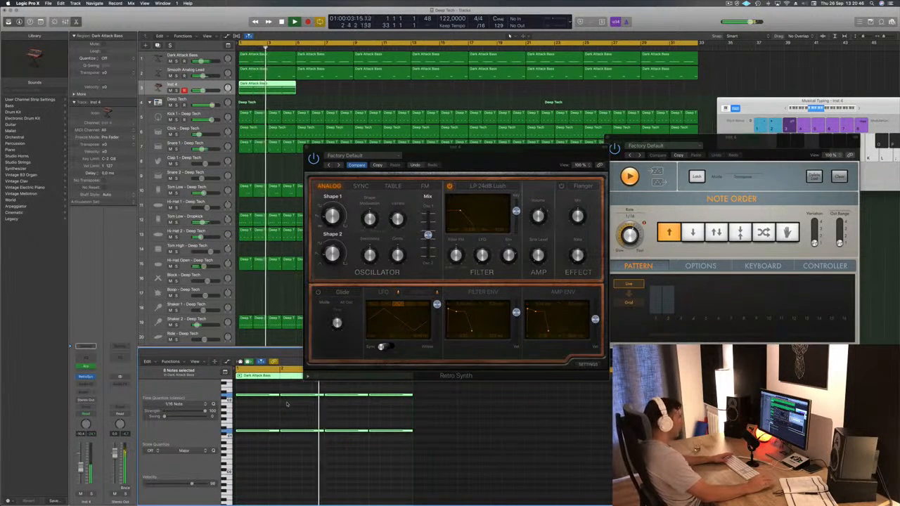
drag(502, 148, 756, 132)
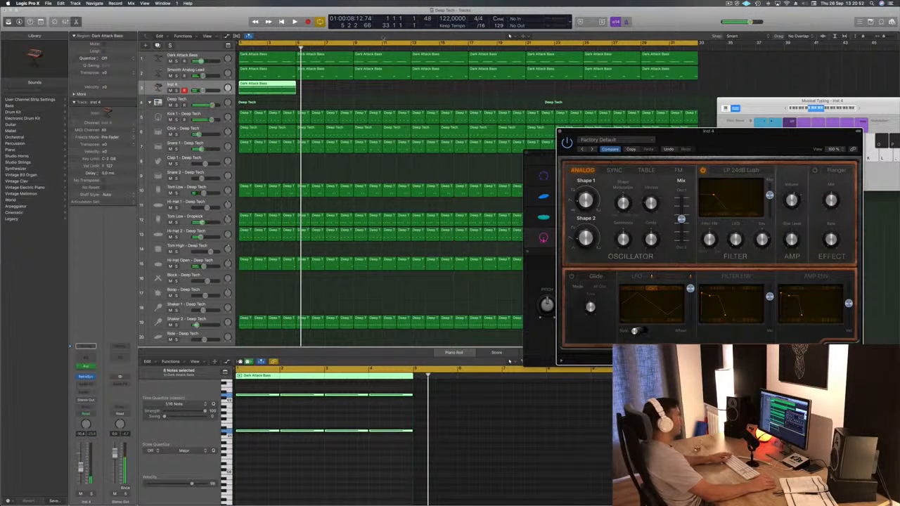
Shorten the cycle range to bars 1 to 4 and play the loop
drag(699, 44, 296, 69)
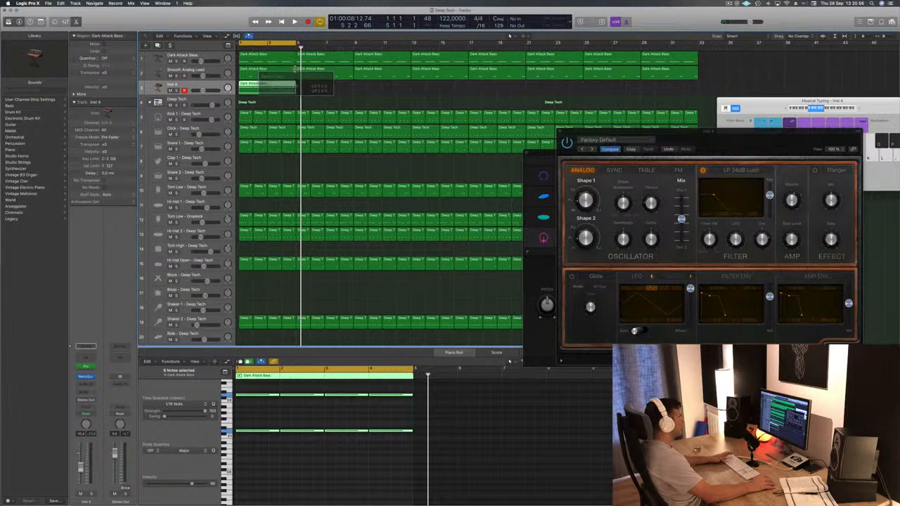
key(space)
click(312, 436)
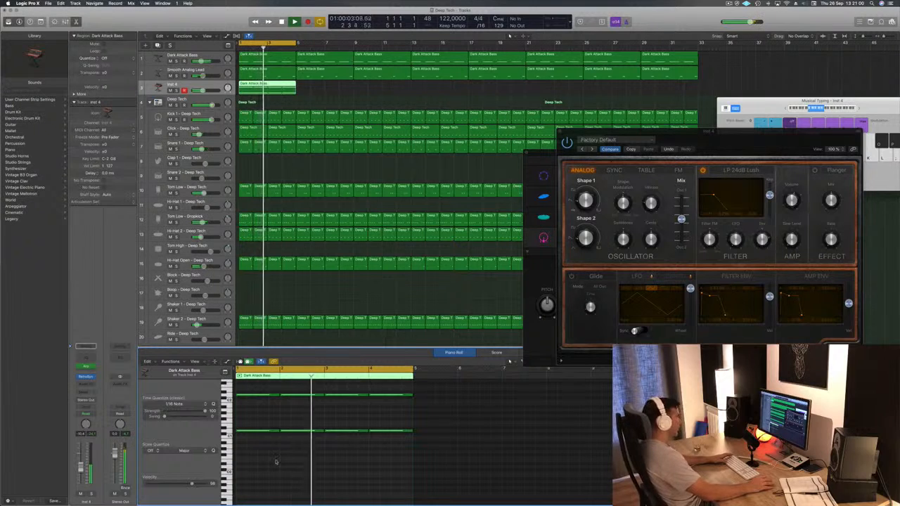
key(space)
Delete the notes in bars 3 and 4 of the Retro Synth region and play back what remains
drag(340, 386, 402, 455)
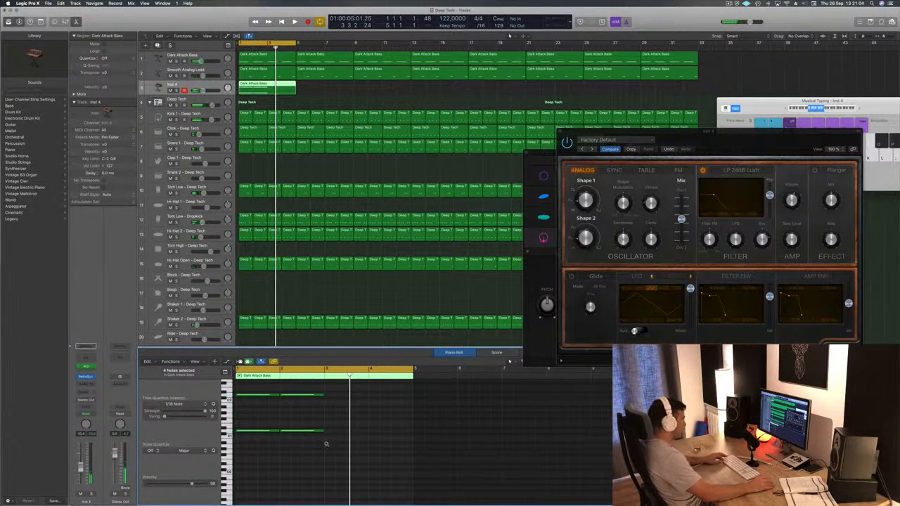
scroll(326, 445, up, 5)
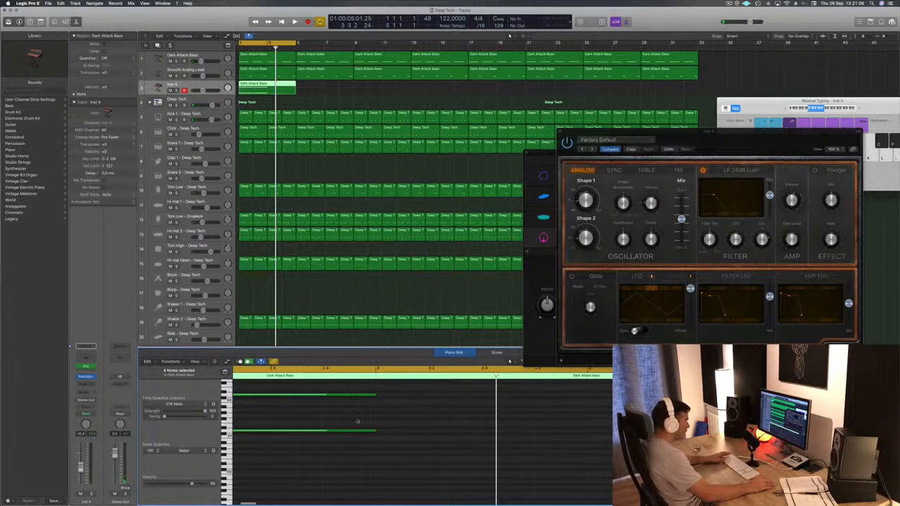
scroll(357, 421, up, 2)
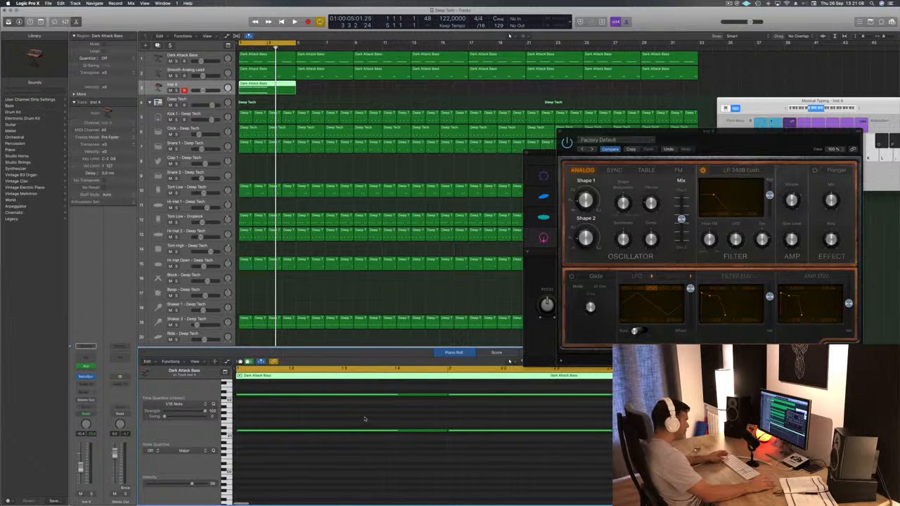
key(super+a)
click(452, 415)
key(space)
scroll(452, 416, down, 5)
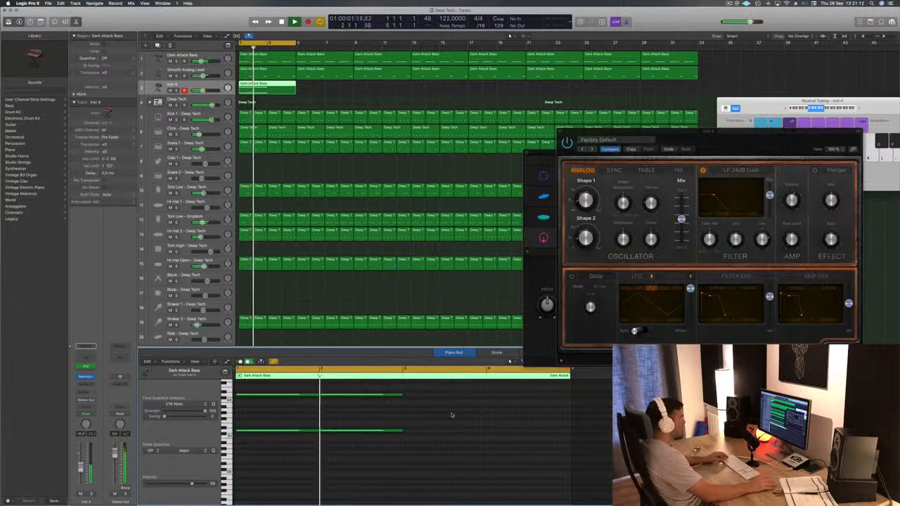
scroll(453, 415, down, 2)
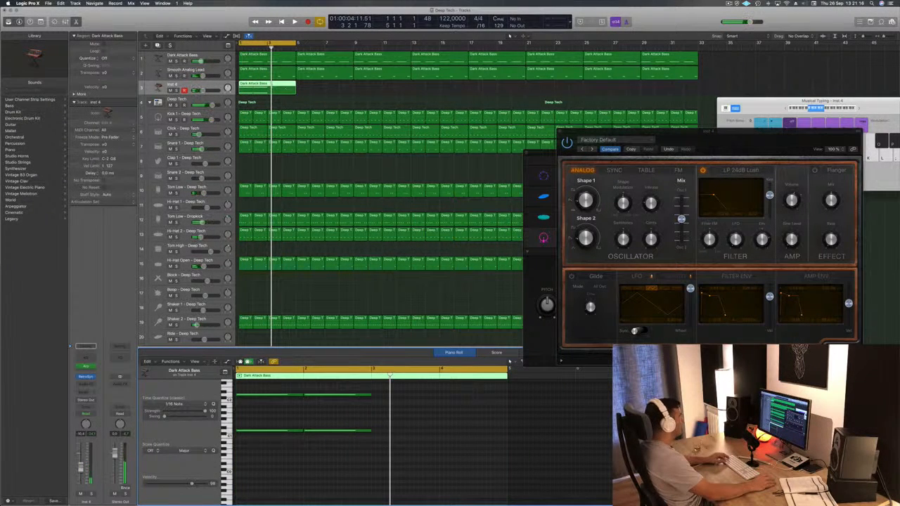
Trim the Retro Synth region to two bars by splitting it at bar 3, and copy it onto bars 3 and 4
key(super+t)
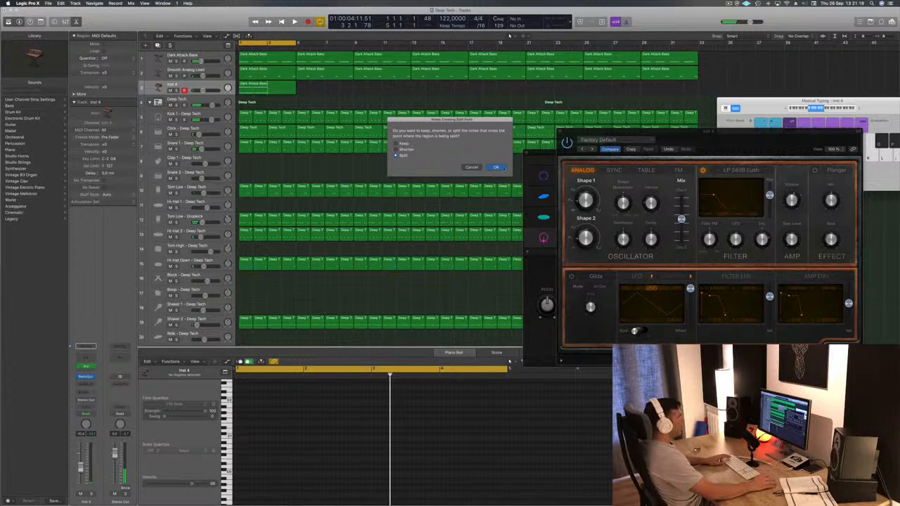
key(Return)
key(Delete)
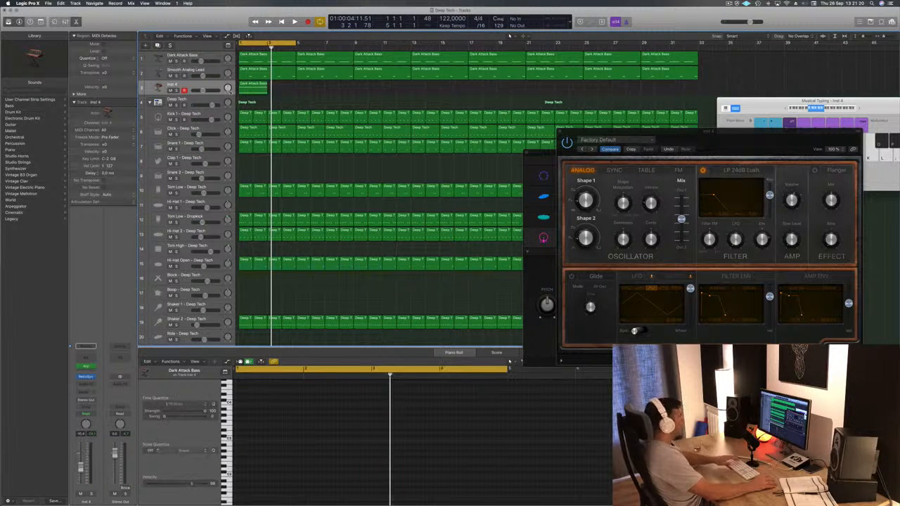
drag(246, 91, 278, 90)
Lower the Retro Synth track volume to -12.4 dB during playback and move the synth window off the Arpeggiator
key(space)
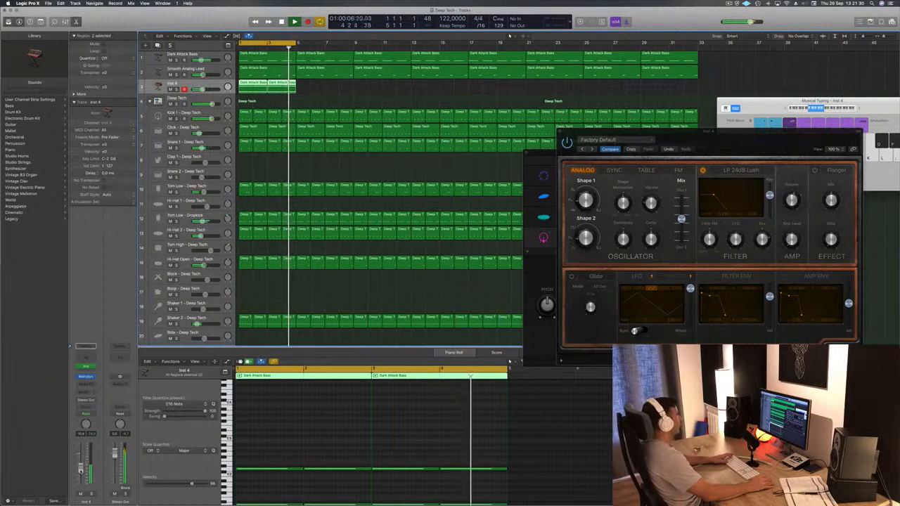
key(space)
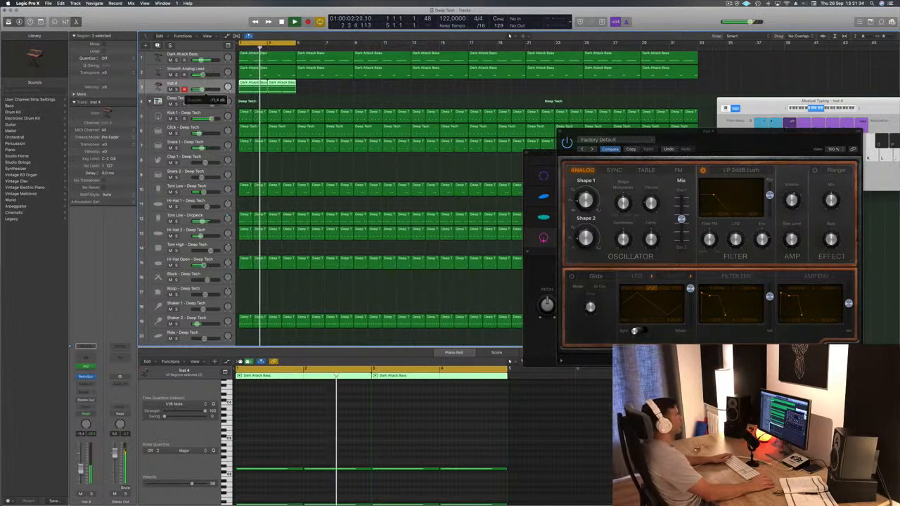
drag(753, 134, 401, 178)
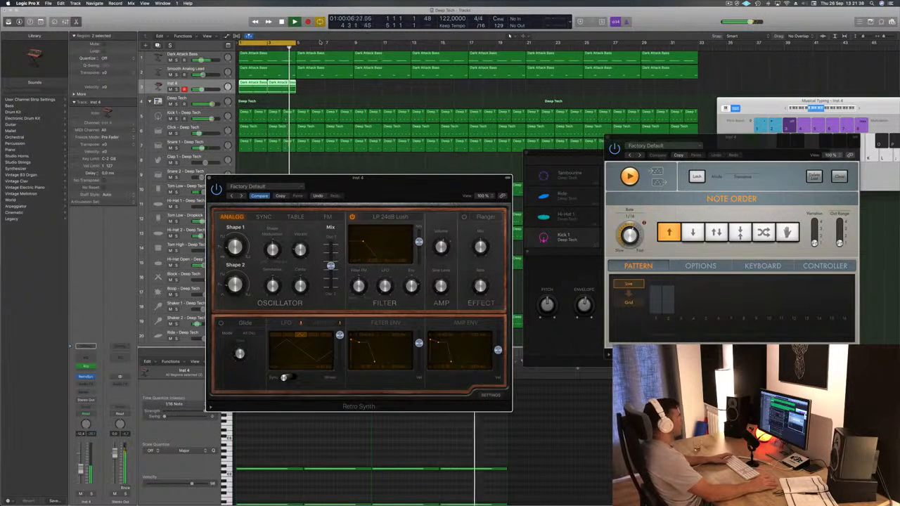
Extend the cycle range to bars 1 to 8 and copy the two Retro Synth regions onto bars 5 to 8
drag(295, 44, 355, 45)
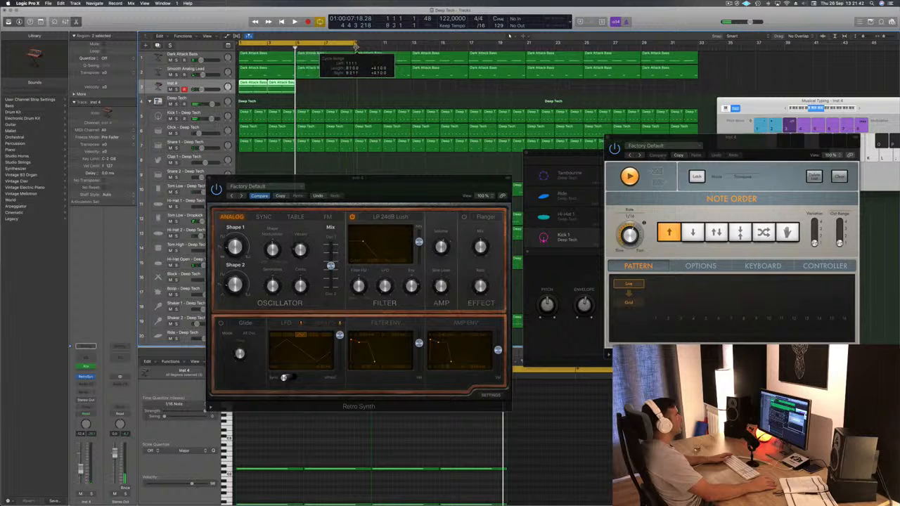
drag(271, 85, 248, 90)
key(space)
key(space)
key(space)
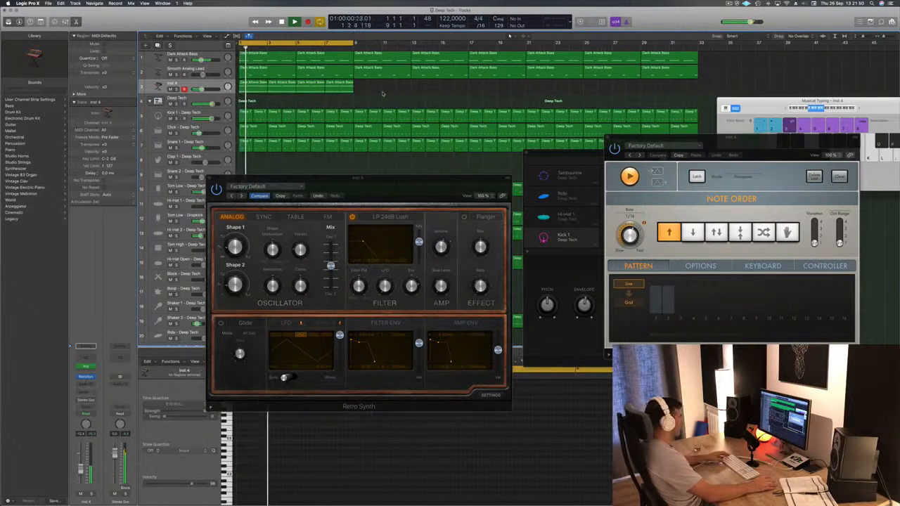
Fine-tune the Retro Synth filter cutoff and adjust the oscillator shapes, with Shape 2 at 50.0%
drag(411, 198, 497, 187)
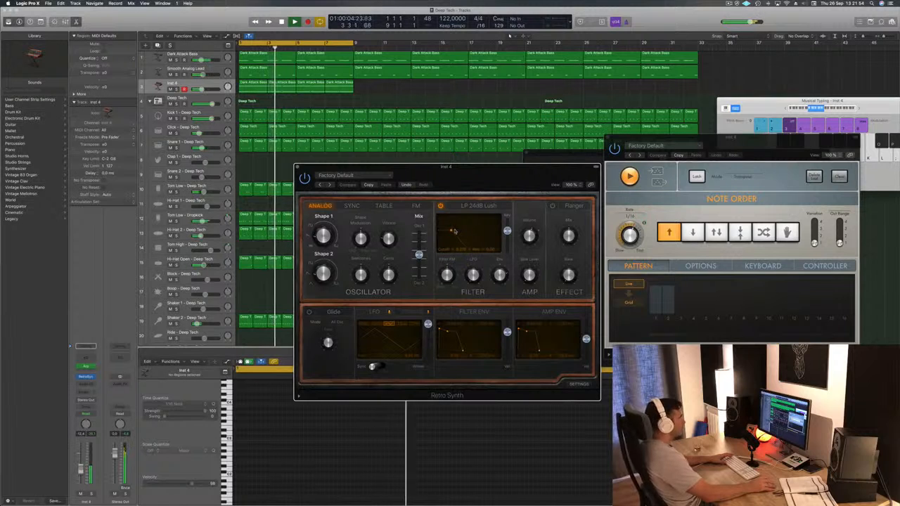
drag(451, 231, 463, 232)
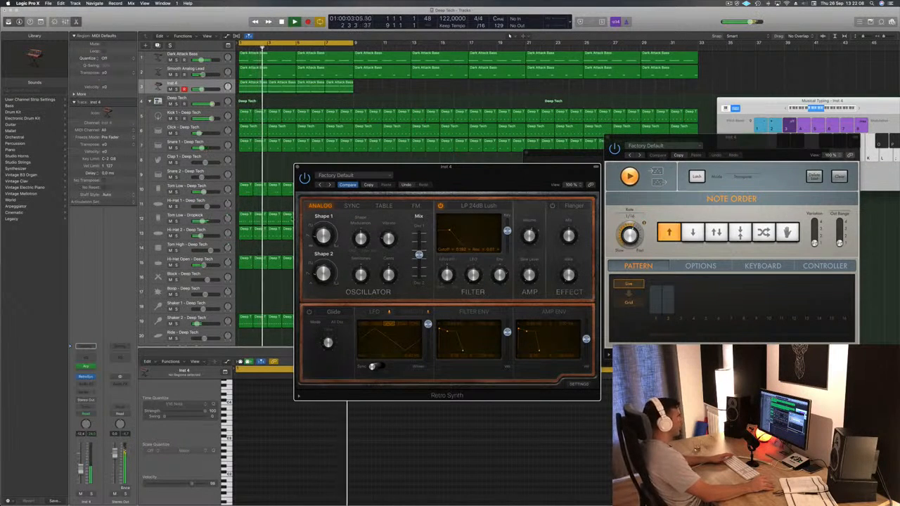
drag(326, 235, 326, 204)
drag(324, 269, 321, 253)
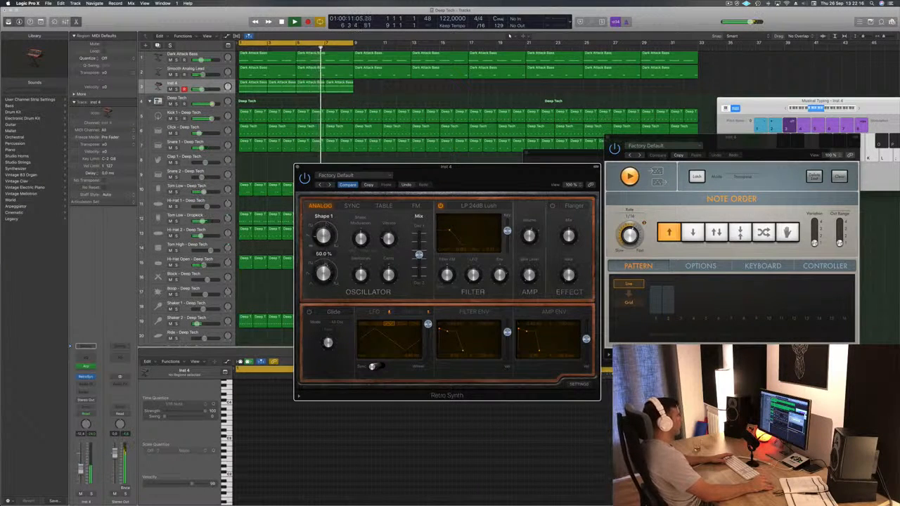
key(space)
Turn on the Retro Synth Flanger and raise the track volume to -8.2 dB
drag(374, 168, 343, 135)
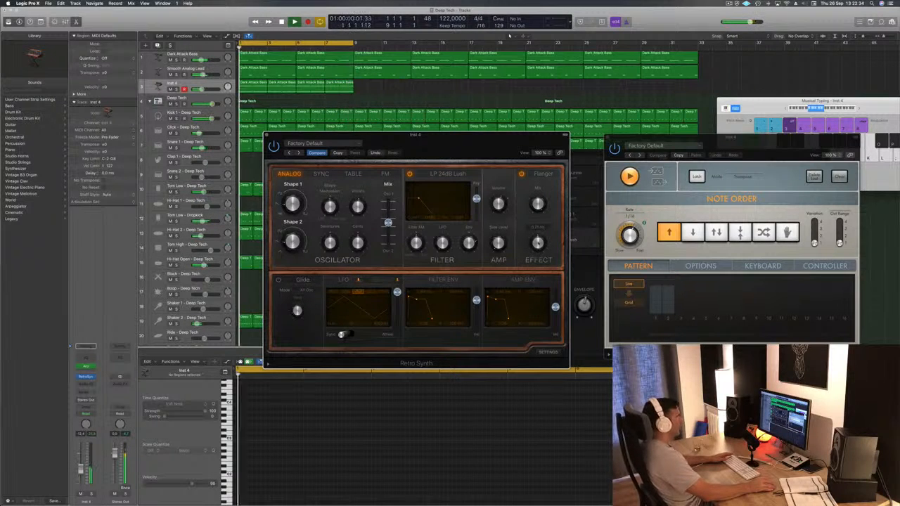
drag(458, 140, 577, 113)
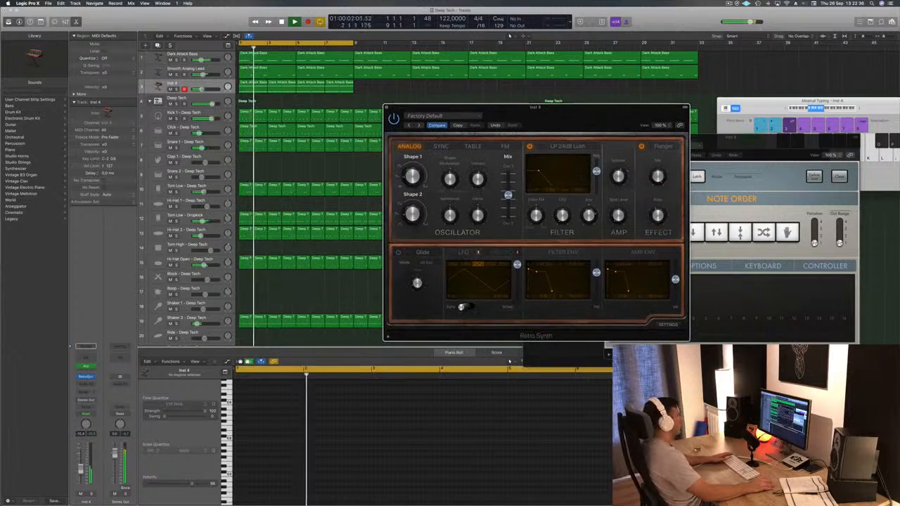
drag(80, 469, 80, 466)
Adjust the Flanger's mix and rate and reshape the Retro Synth filter envelope
click(657, 177)
click(659, 215)
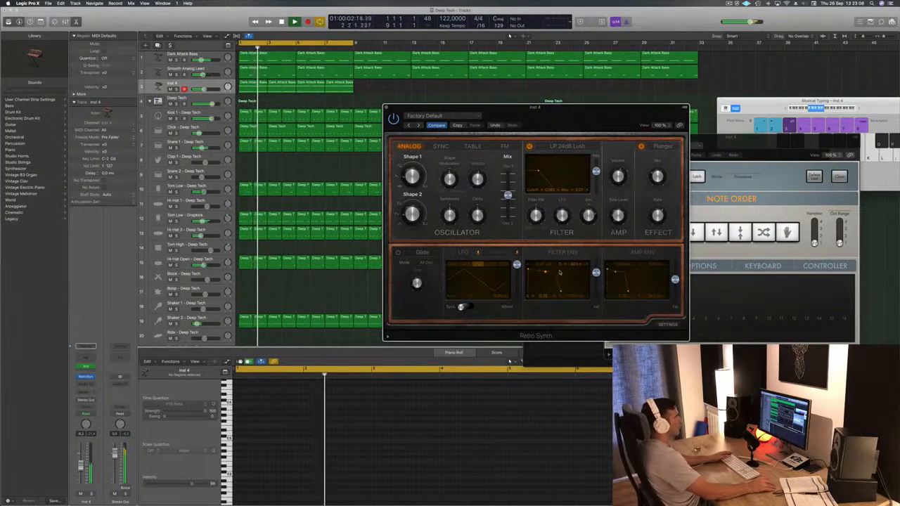
drag(538, 275, 537, 281)
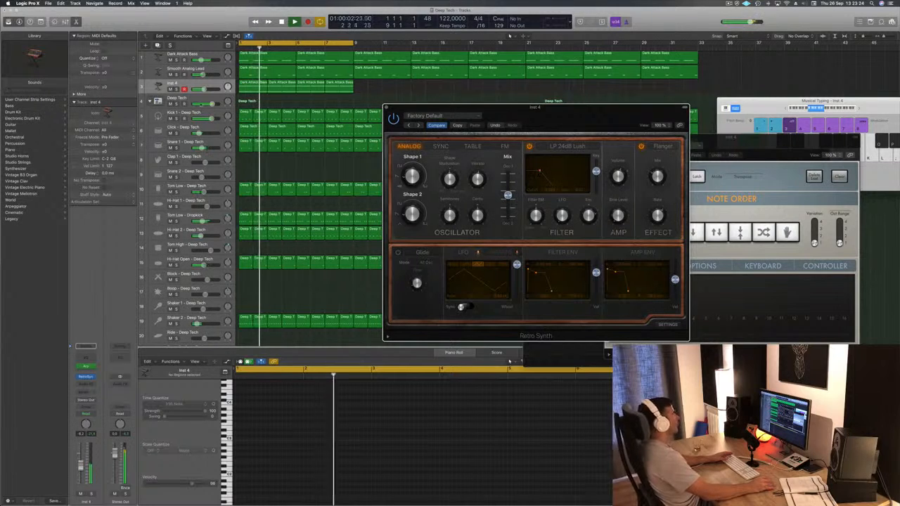
Insert a Channel EQ on the Retro Synth track and enable its low cut at 78 Hz with a 24 dB/Oct slope
click(184, 83)
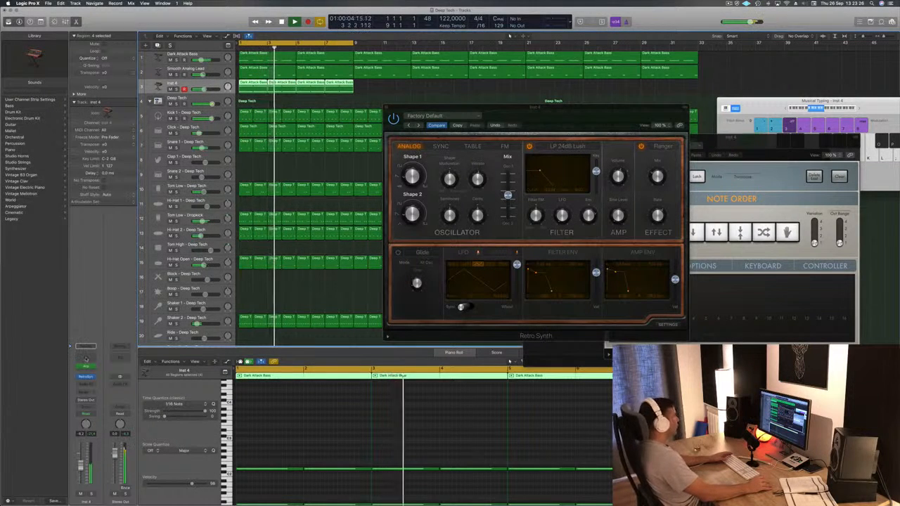
click(86, 358)
drag(219, 17, 499, 52)
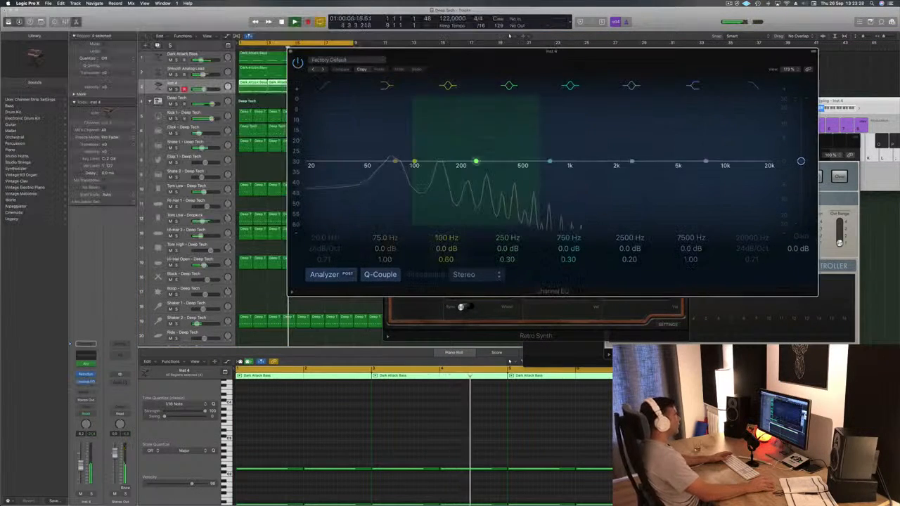
click(325, 87)
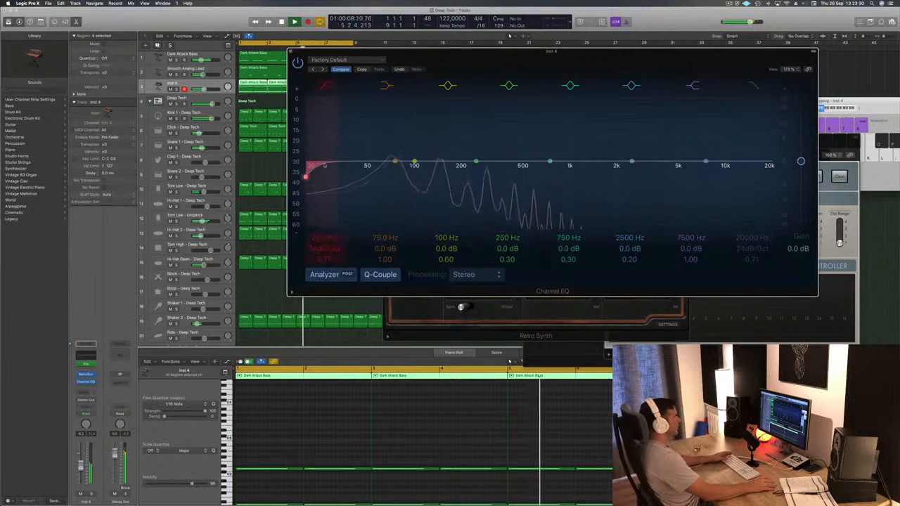
drag(396, 174, 430, 167)
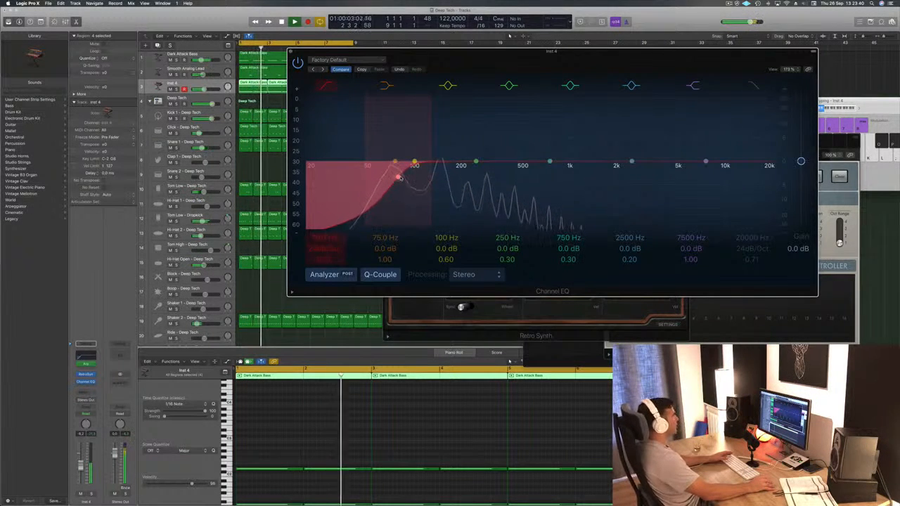
drag(612, 51, 559, 52)
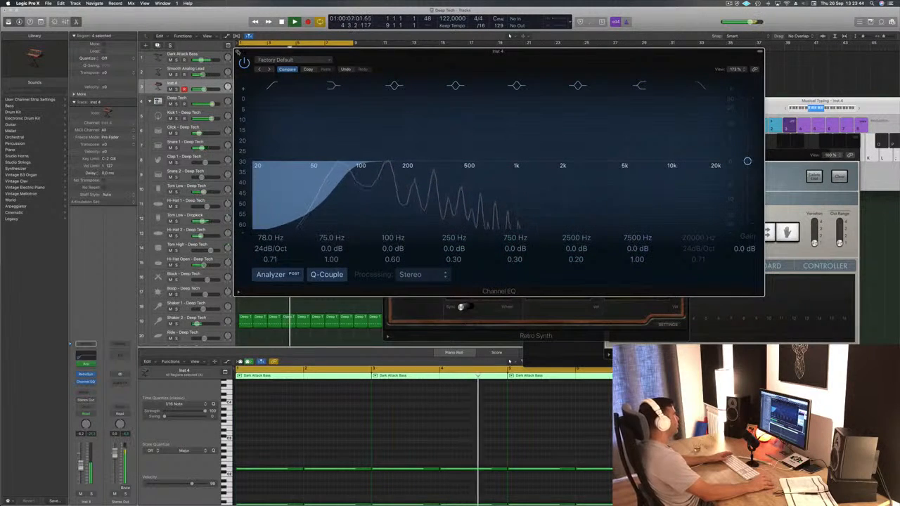
click(238, 51)
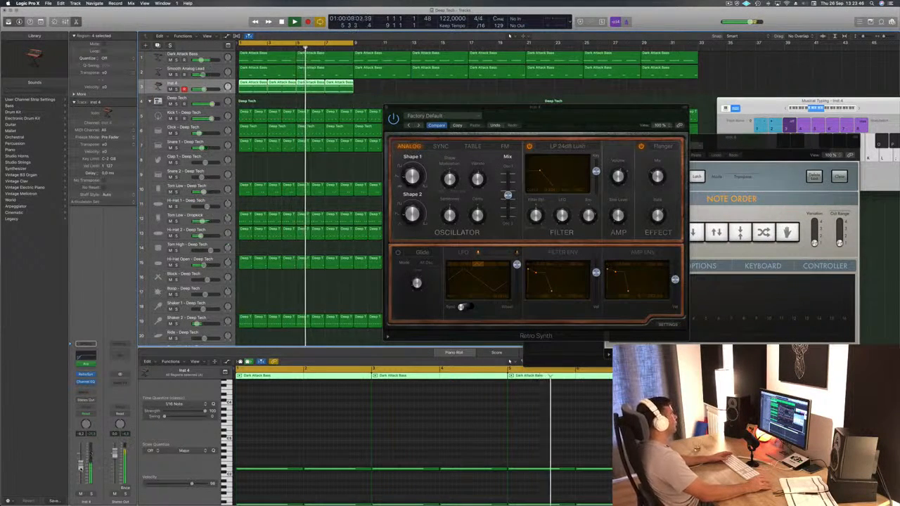
Close the Retro Synth window and slightly adjust the Snare 1 track's volume
click(567, 118)
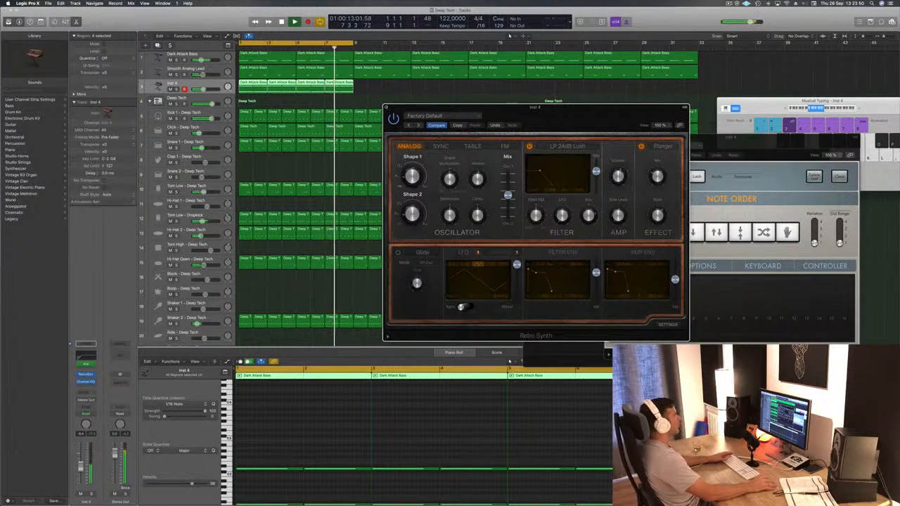
click(386, 108)
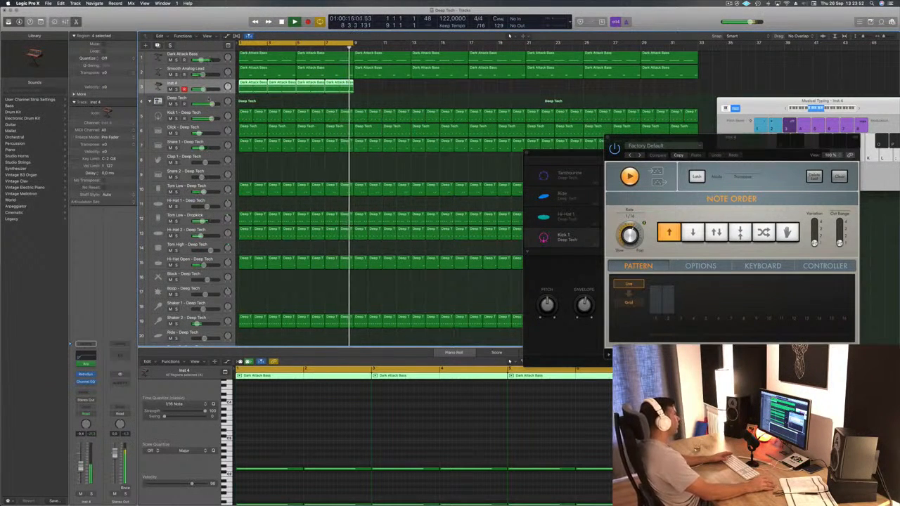
click(175, 143)
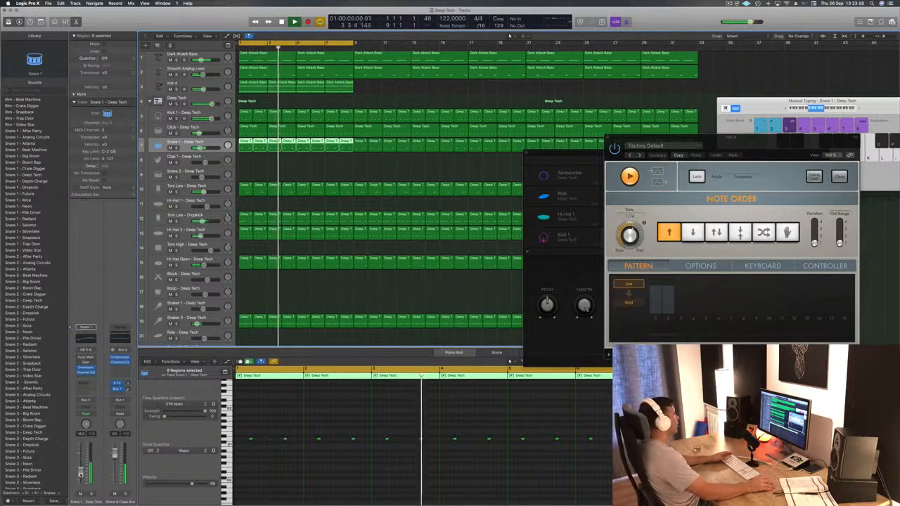
drag(81, 474, 81, 473)
click(305, 311)
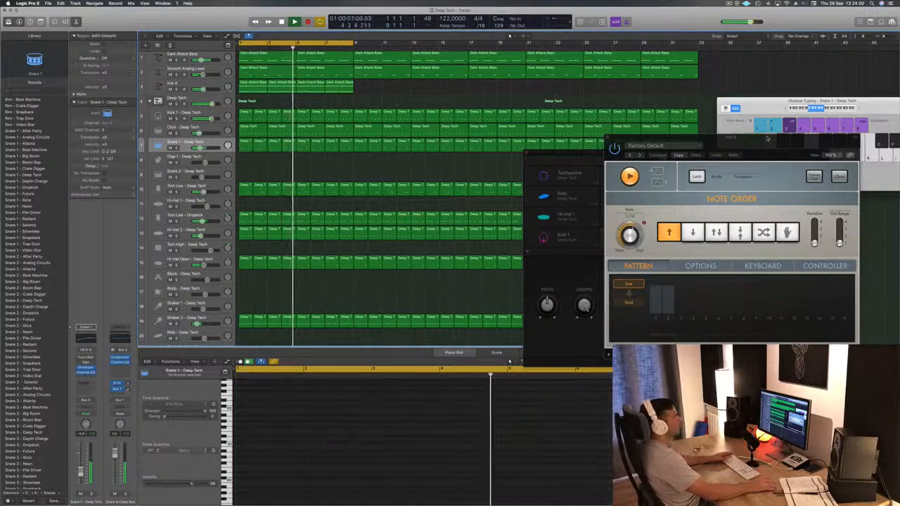
Close the Arpeggiator and Drum Machine Designer windows to clear the arrangement
drag(754, 147, 661, 137)
click(514, 128)
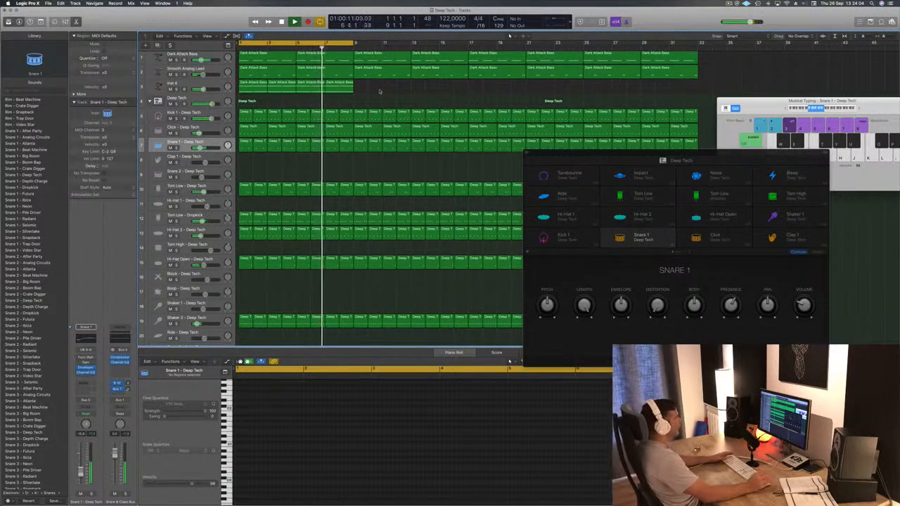
drag(569, 156, 520, 154)
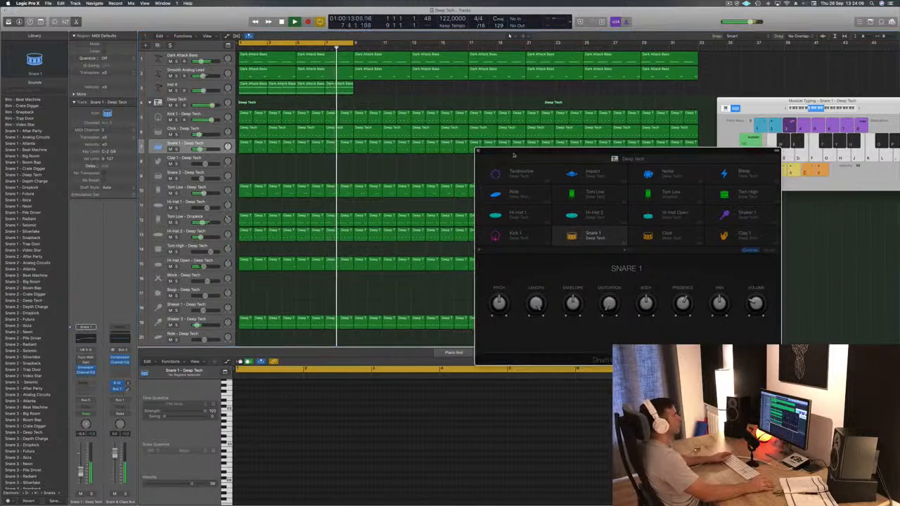
click(479, 152)
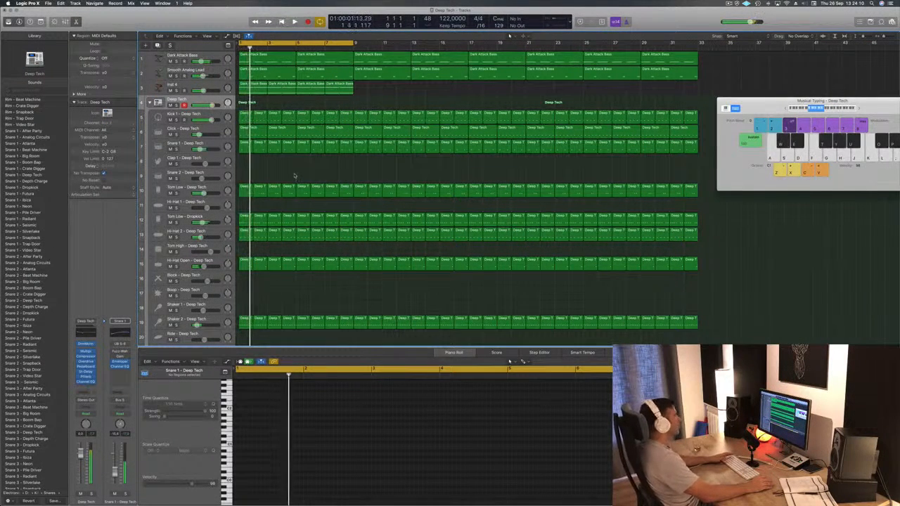
Copy the four Inst 4 regions so that the part also fills bars 9 to 16, and stop playback
drag(260, 86, 372, 93)
key(space)
click(209, 88)
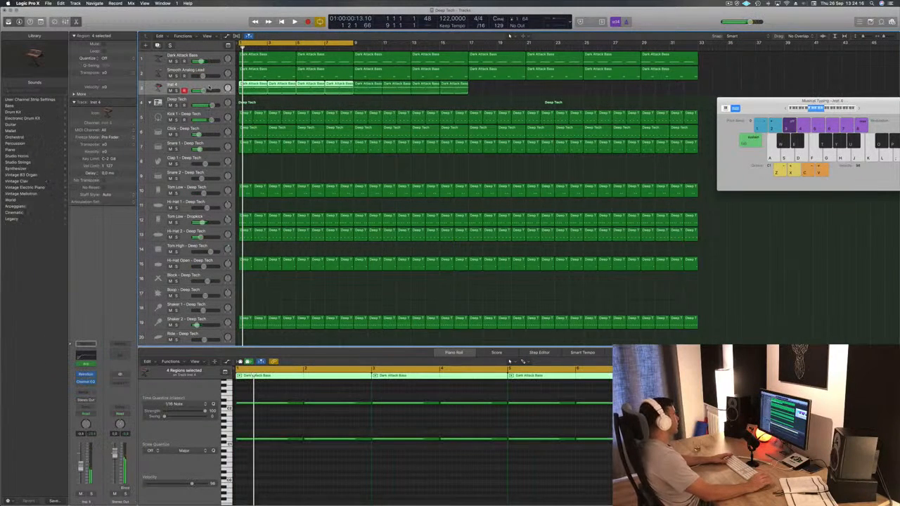
Add a new instrument track with the Smooth Analog Lead track's settings and place it below Inst 4
click(222, 69)
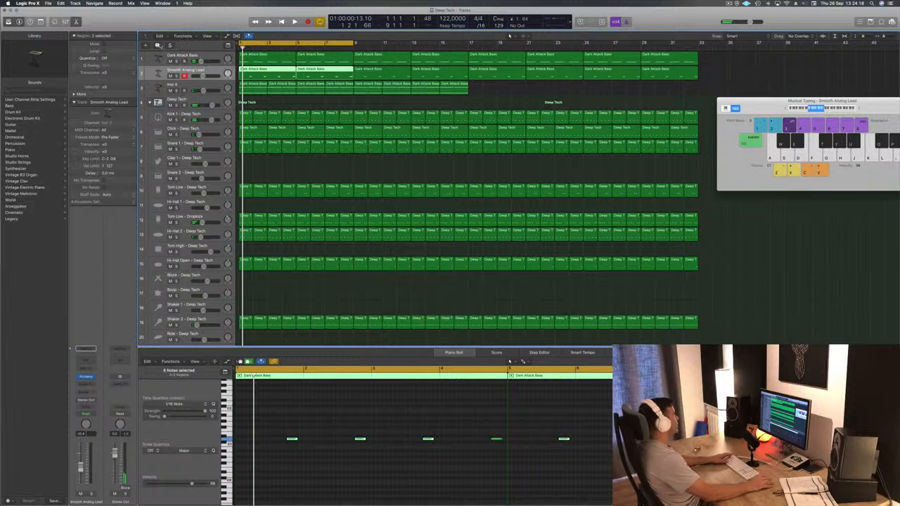
key(alt+super+s)
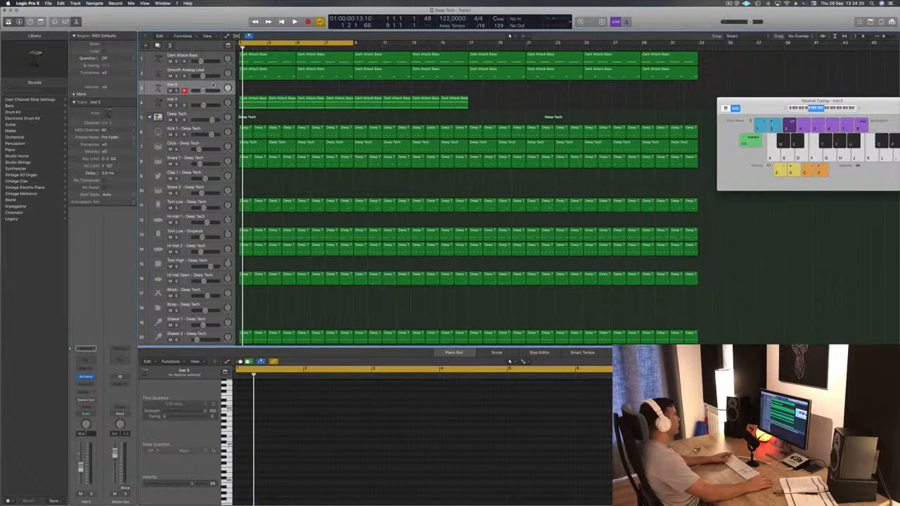
drag(212, 93, 211, 105)
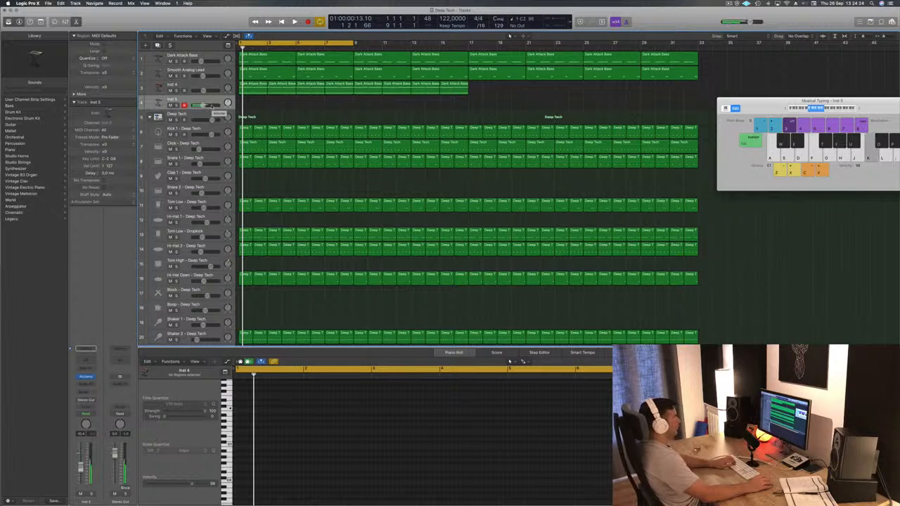
Play the loop, open Alchemy on the new track and load the Angelic Analog preset from the Pads category
drag(868, 96, 758, 76)
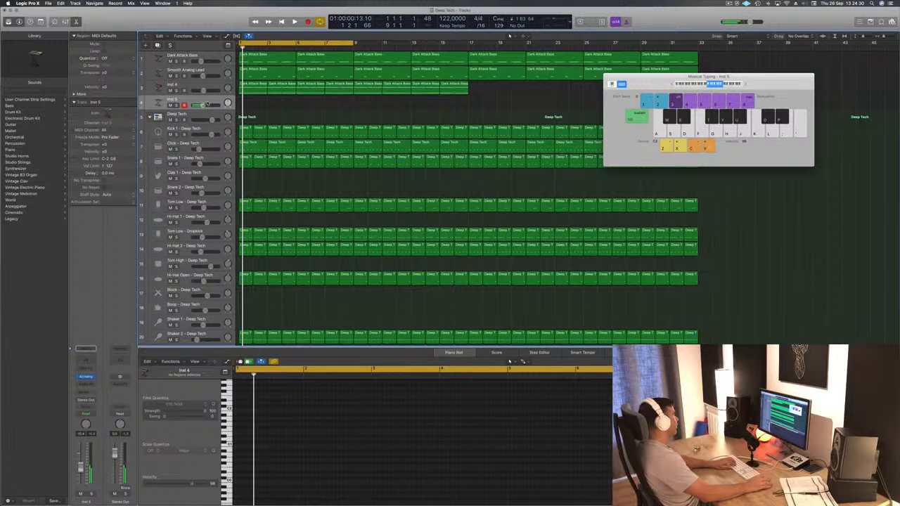
key(space)
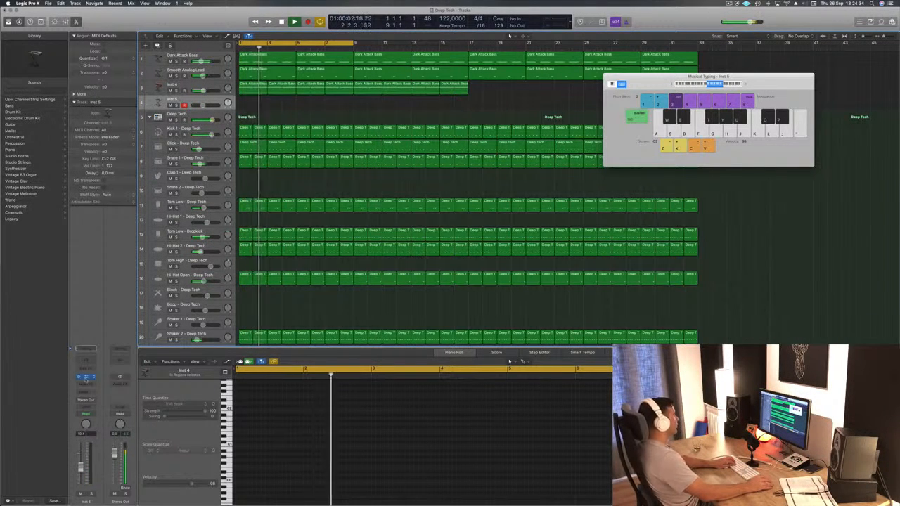
click(87, 377)
drag(231, 26, 553, 76)
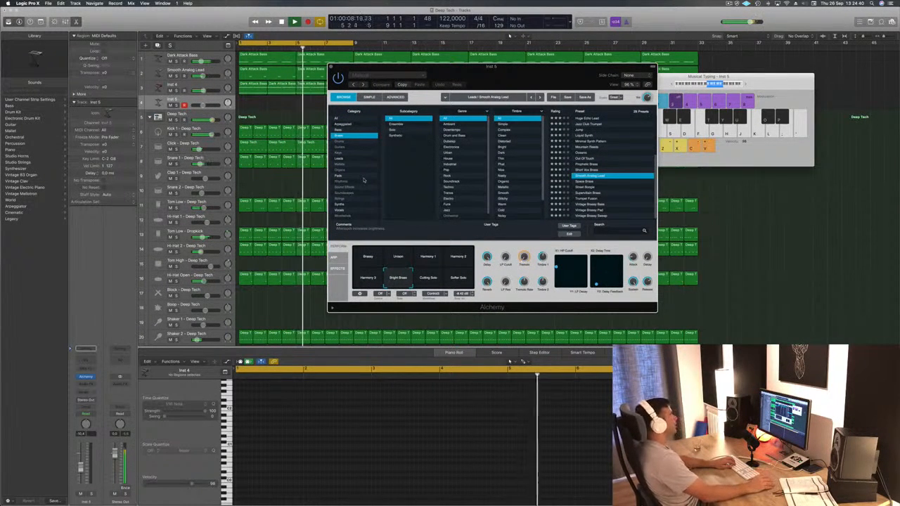
click(338, 176)
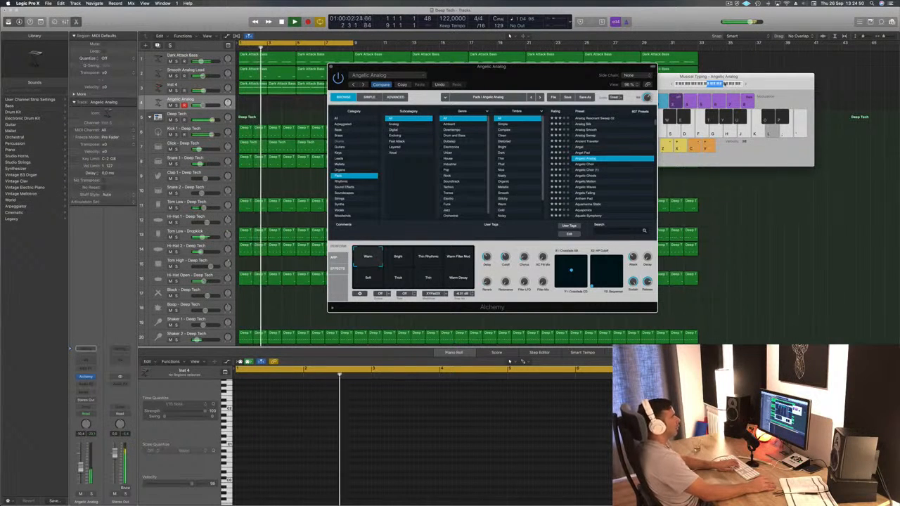
Audition notes of the Angelic Analog pad over the playing loop with Musical Typing, trying different octaves
click(722, 84)
key(apostrophe)
key(l)
click(718, 85)
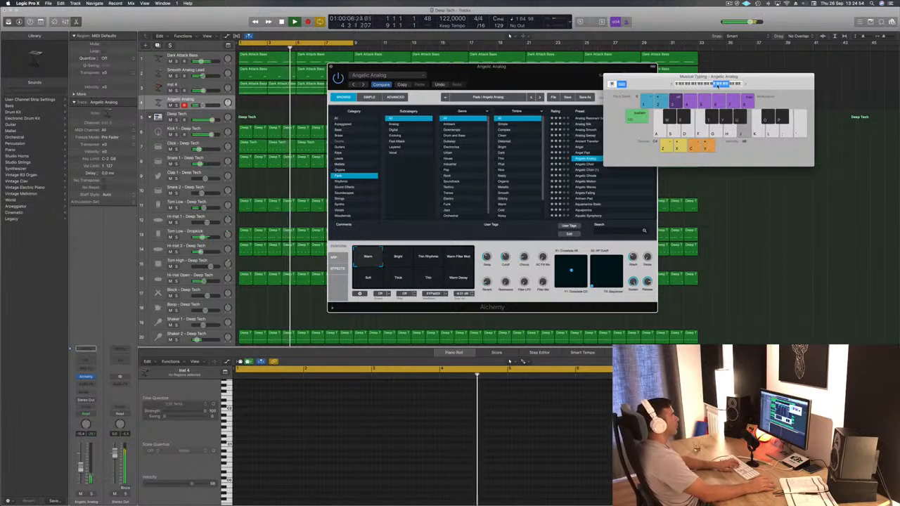
click(712, 85)
key(l)
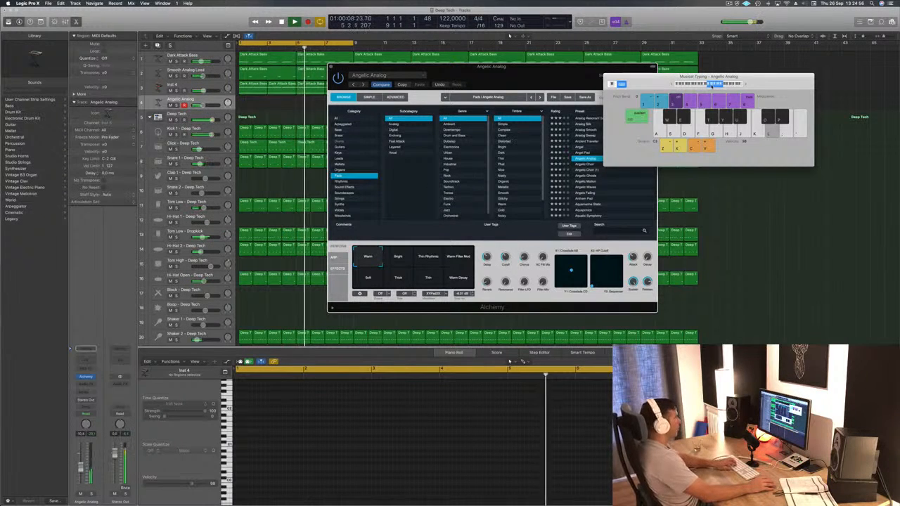
key(g)
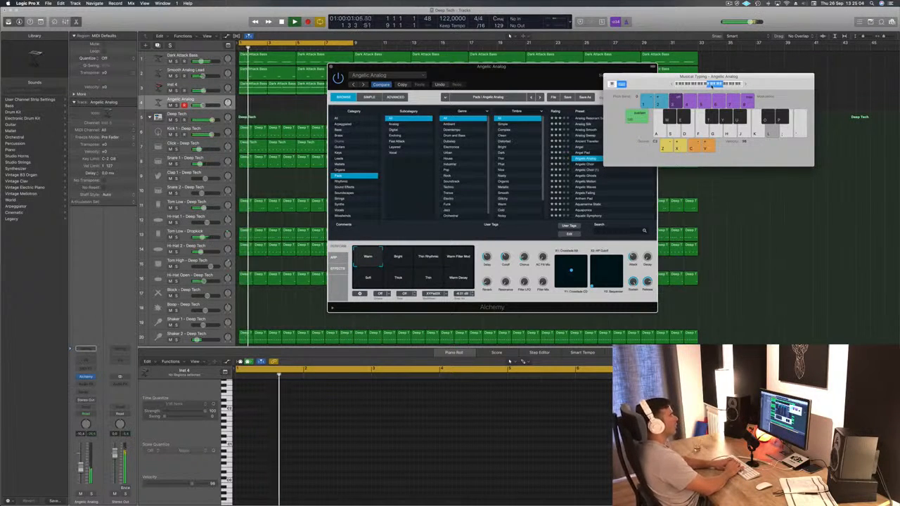
key(apostrophe)
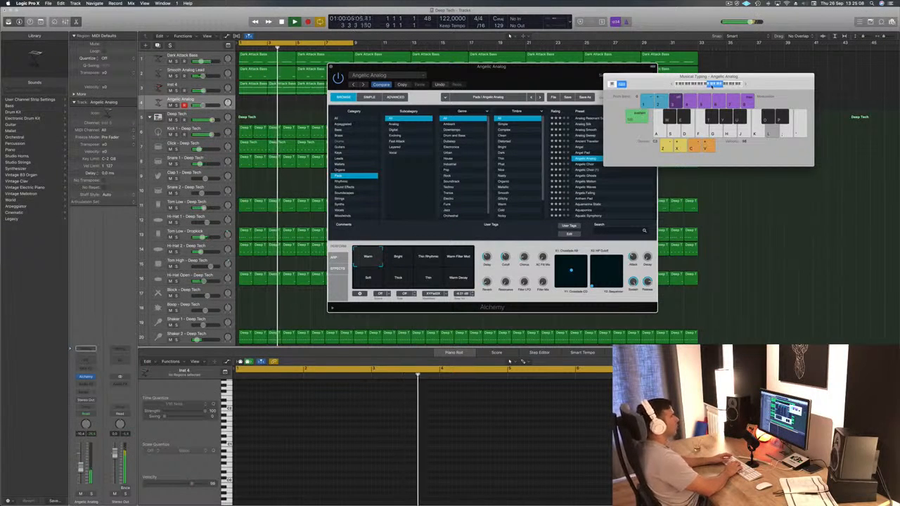
key(l)
key(a)
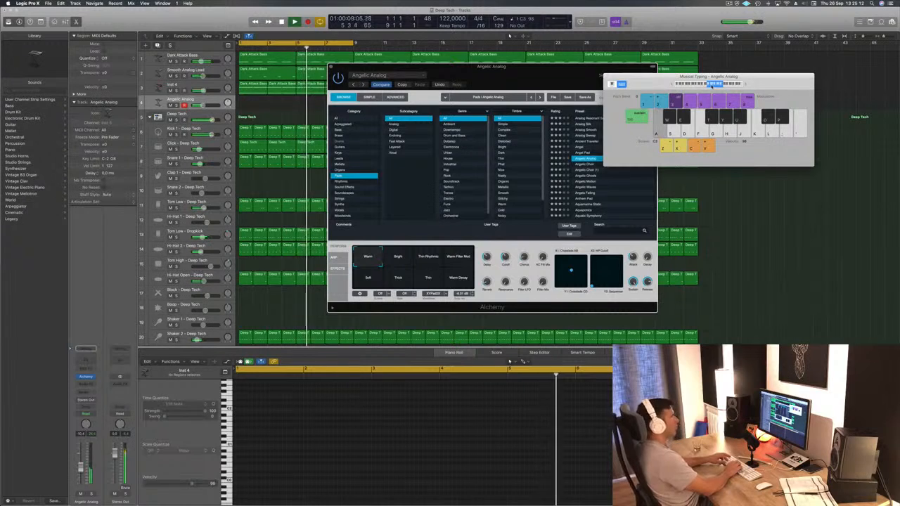
key(l)
key(a)
key(l)
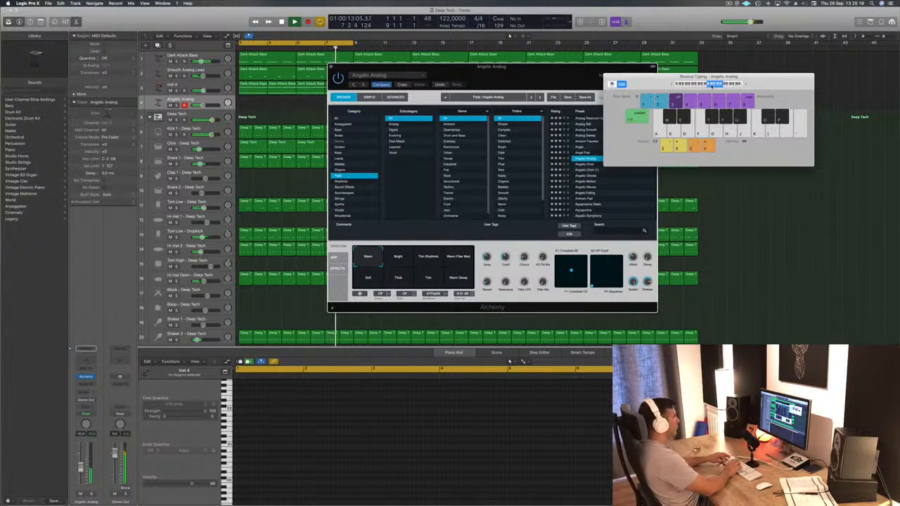
key(l)
Record an eight-bar pad part of alternating low and high notes on the Angelic Analog track, and stop
key(r)
key(a)
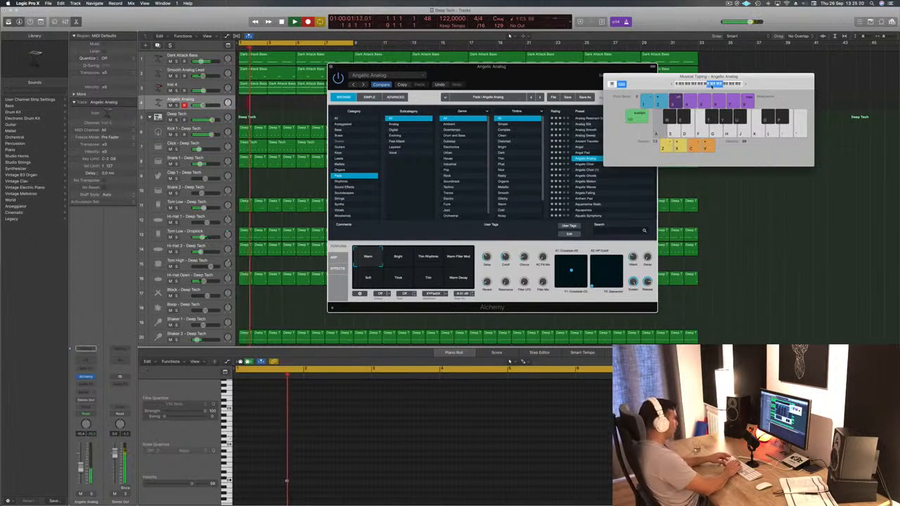
key(a)
key(s)
key(l)
key(a)
key(l)
key(a)
key(l)
key(a)
key(l)
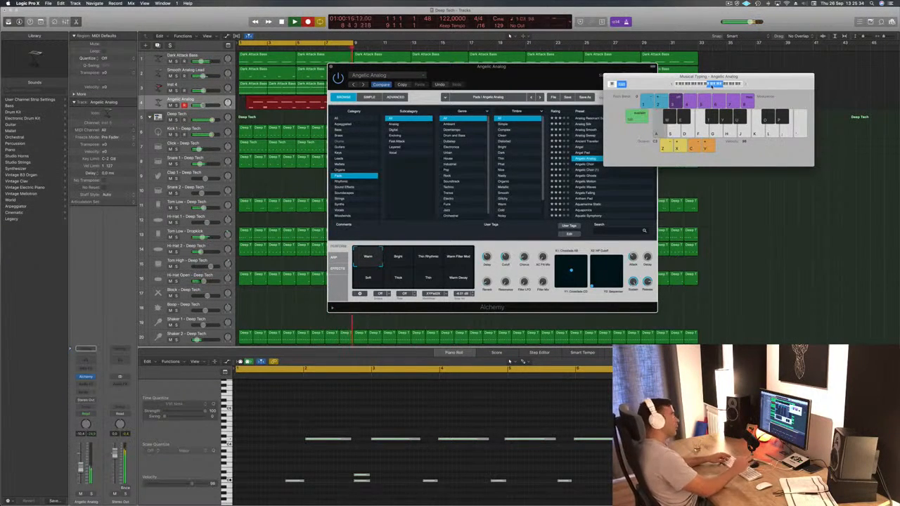
key(space)
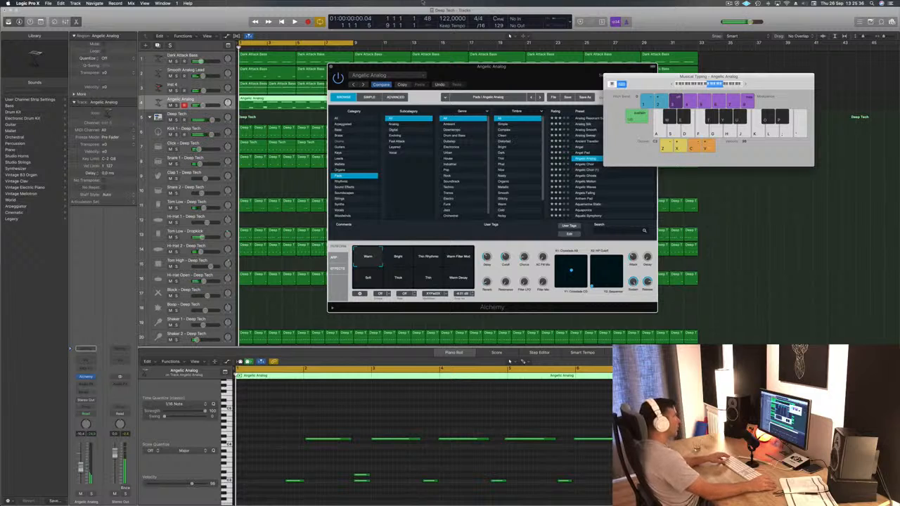
Move the Alchemy window aside, listen briefly and split the recorded Angelic Analog region at bar 3
drag(470, 67, 662, 72)
key(space)
click(267, 99)
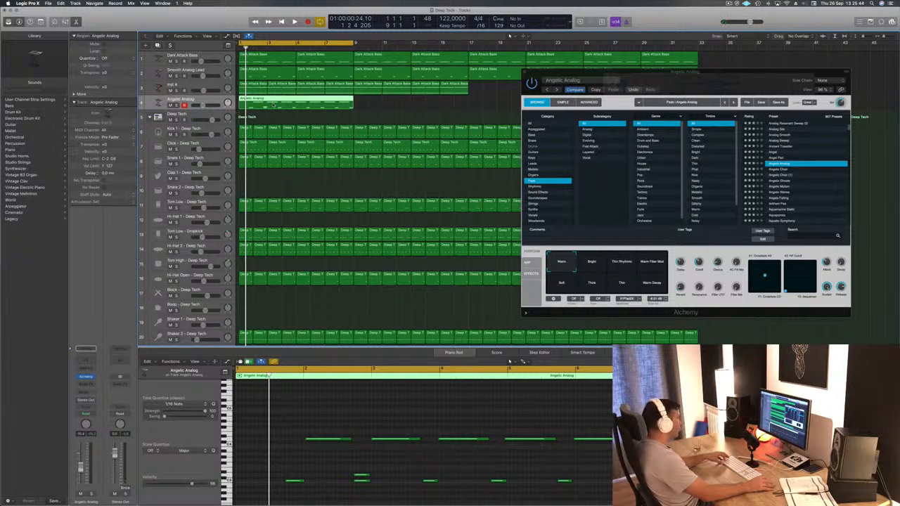
click(396, 107)
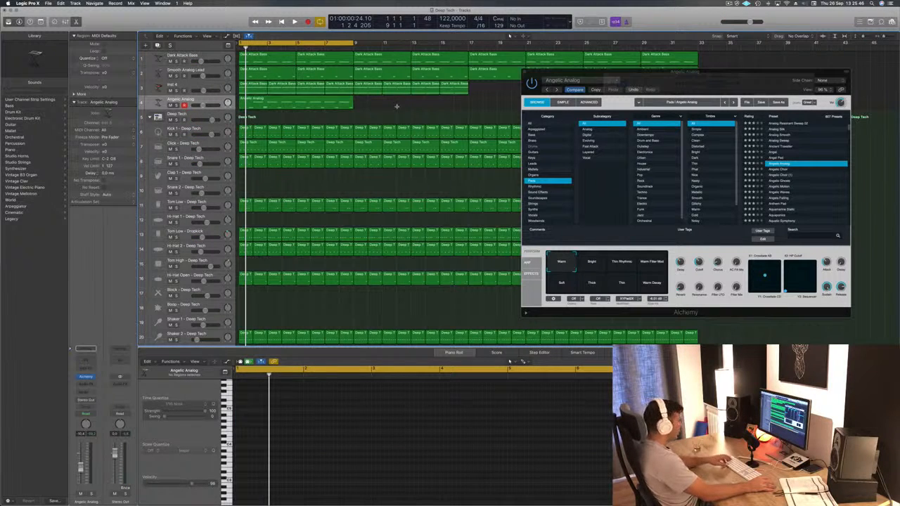
key(super+k)
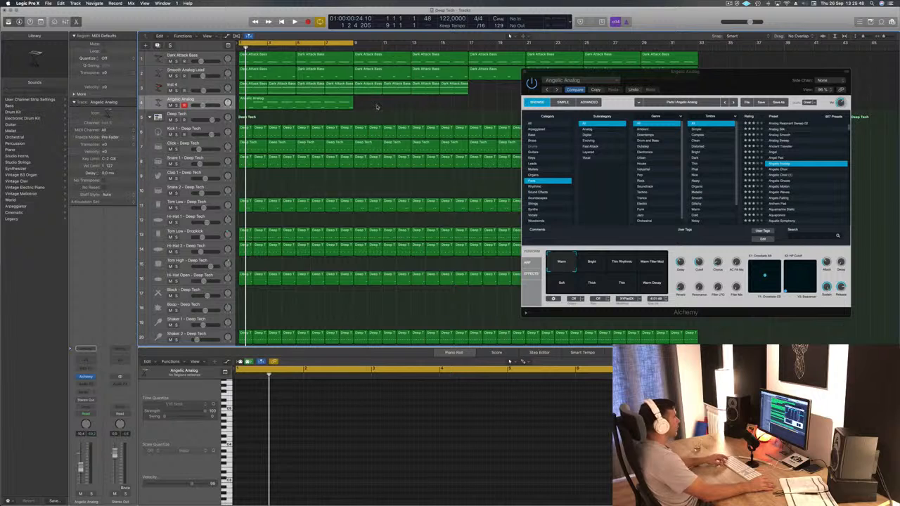
super+double_click(267, 101)
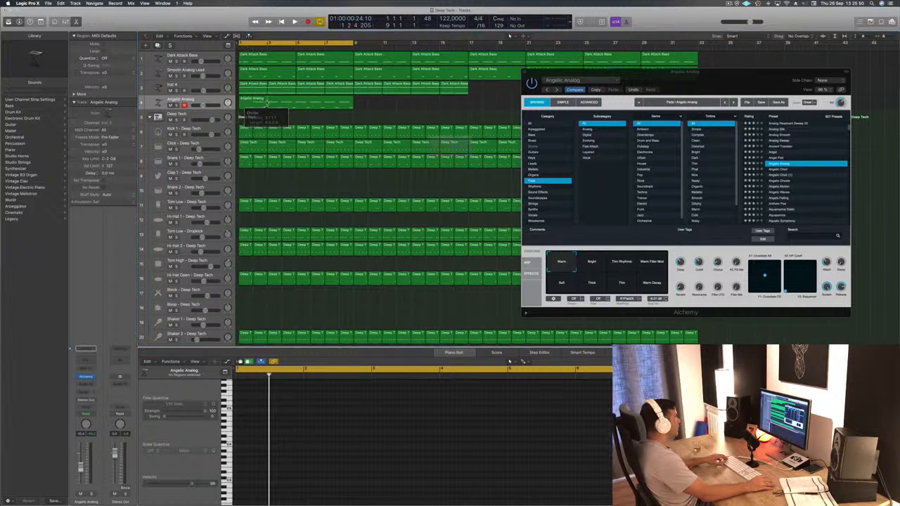
click(502, 168)
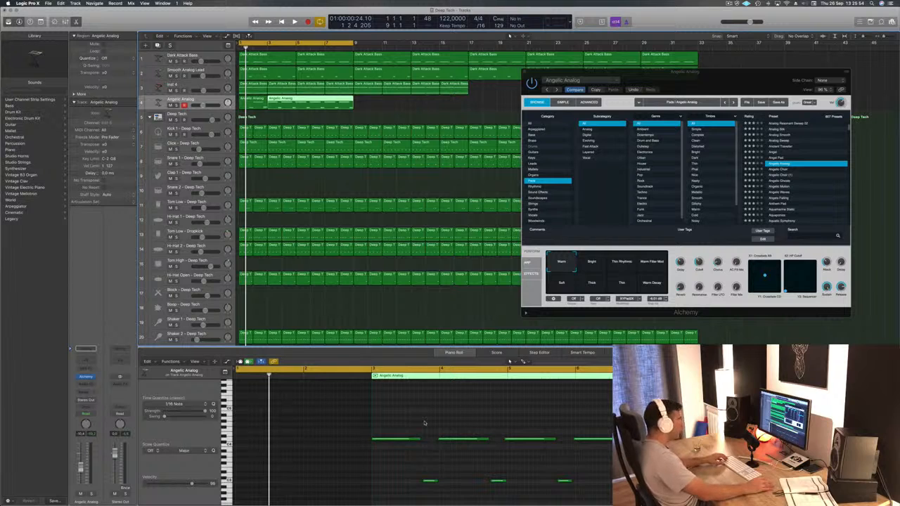
Check the notes in the second part of the split region and delete the two-bar Angelic Analog piece before bar 3
drag(347, 417, 504, 497)
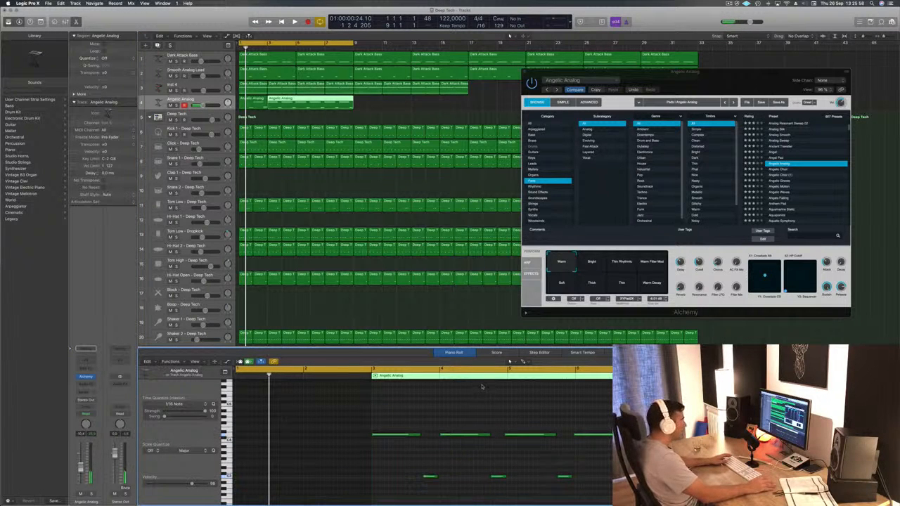
drag(528, 412, 703, 504)
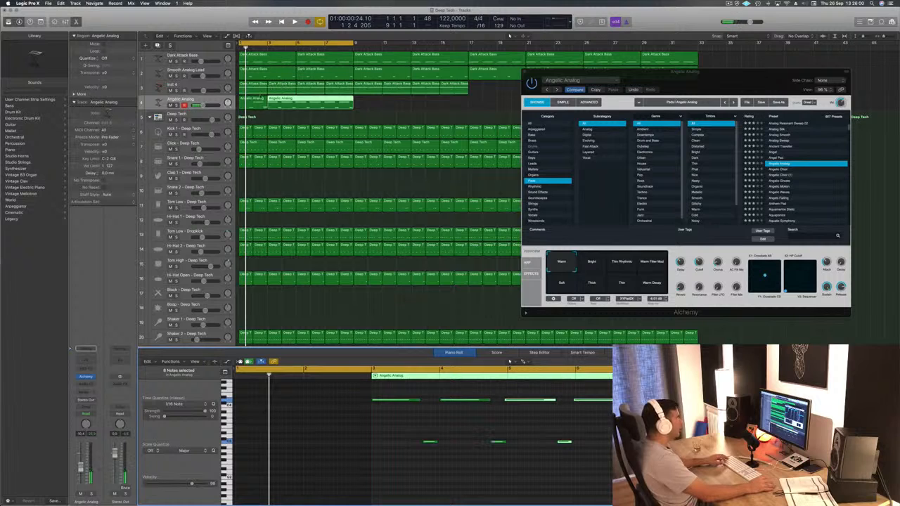
click(261, 98)
key(Delete)
Split the remaining Angelic Analog region at bar 5, splitting crossing notes, and delete the part after it
click(305, 104)
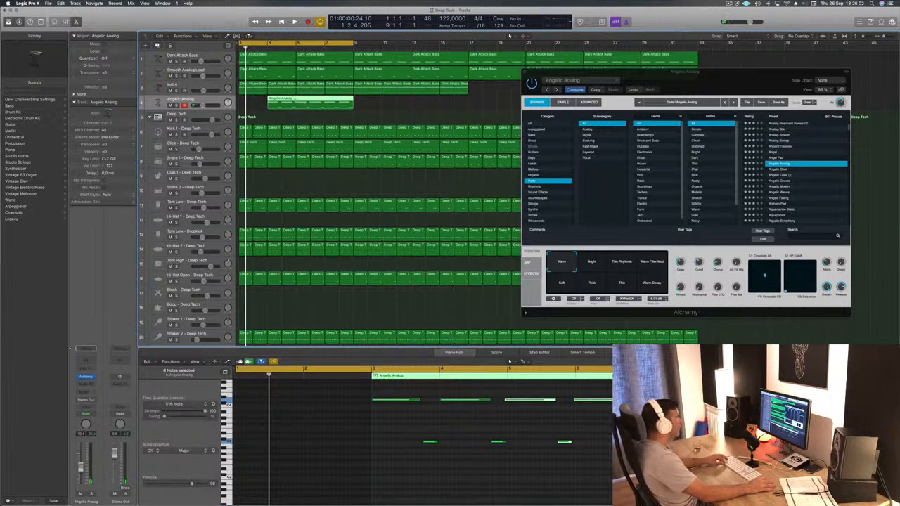
click(296, 102)
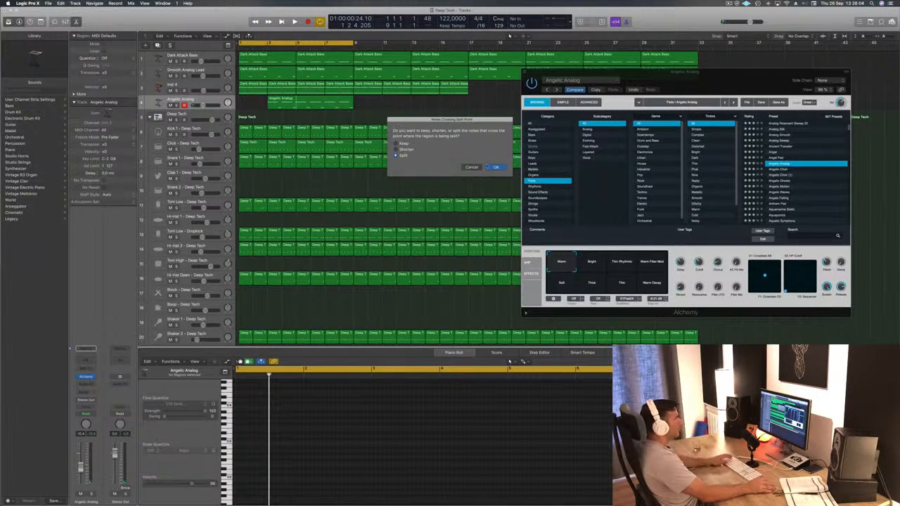
key(Return)
key(Delete)
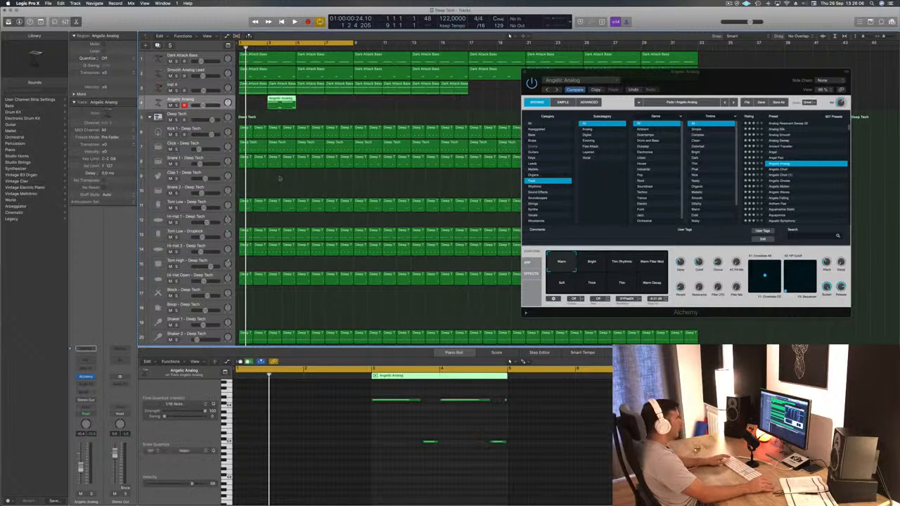
Delete the tiny stray note at the end of the Angelic Analog region and move the region to bar 1
drag(525, 401, 510, 405)
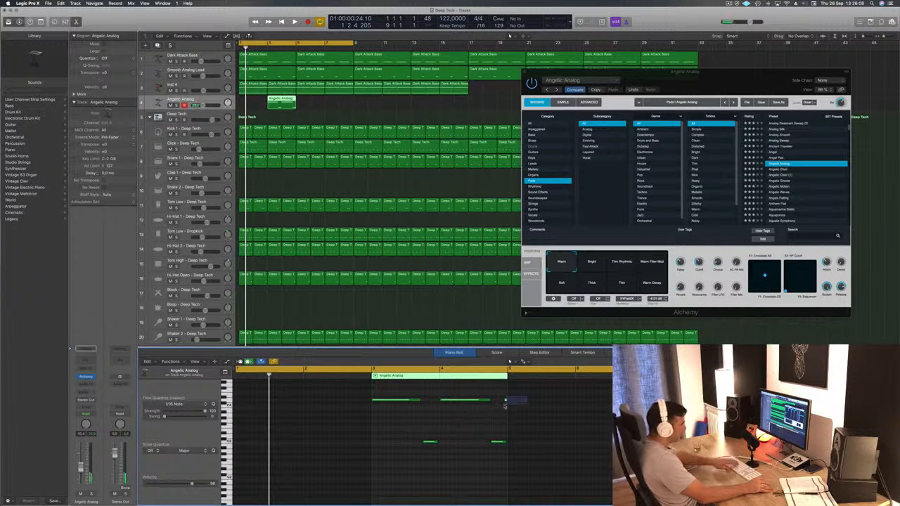
drag(281, 102, 252, 103)
key(space)
Copy the two-bar Angelic Analog region until it fills bars 1 to 17, and listen to the result
drag(251, 103, 308, 106)
mouse_move(385, 103)
mouse_down()
mouse_move(255, 105)
mouse_move(369, 111)
mouse_up()
drag(731, 75, 577, 92)
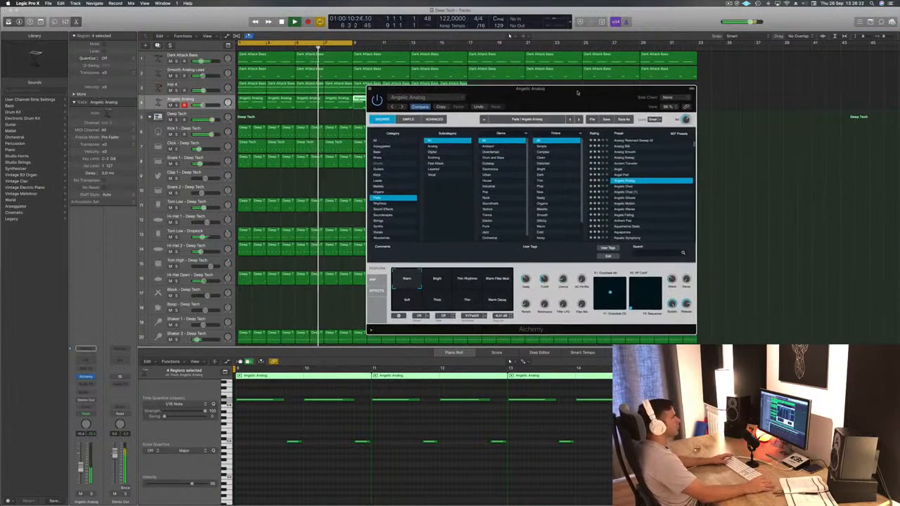
key(space)
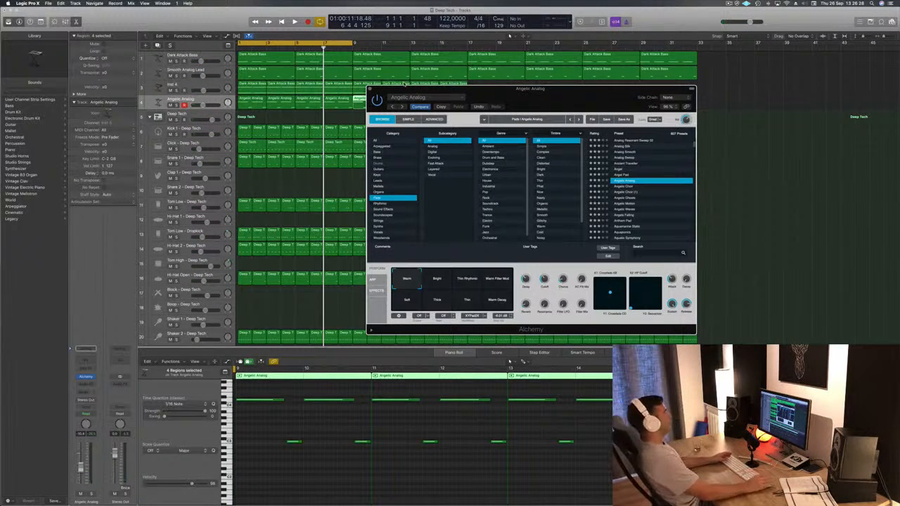
Play from the start and audition Alchemy's performance snapshots from Bright to Warm Decay, returning to Warm
key(Return)
key(space)
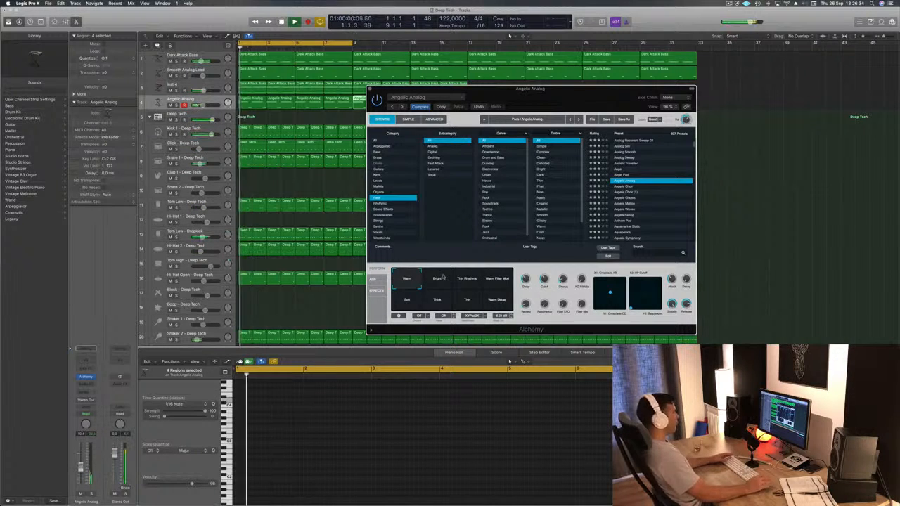
click(443, 278)
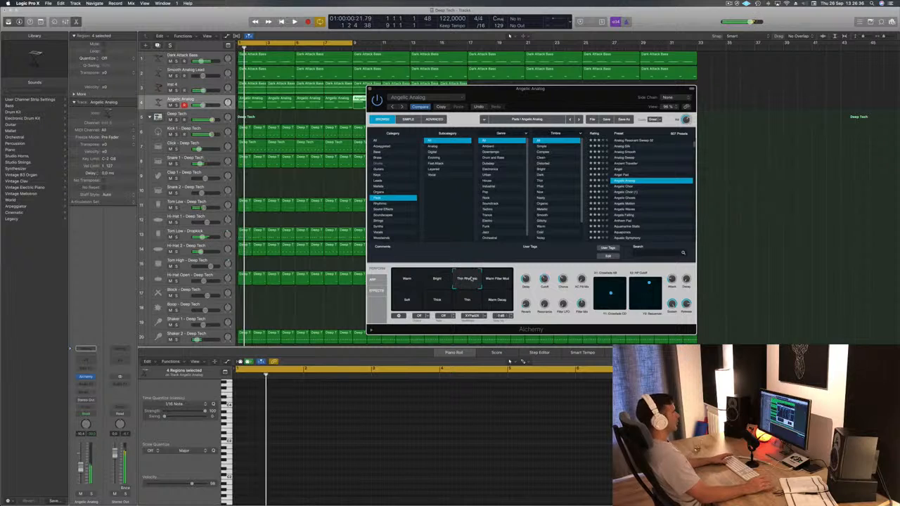
click(498, 280)
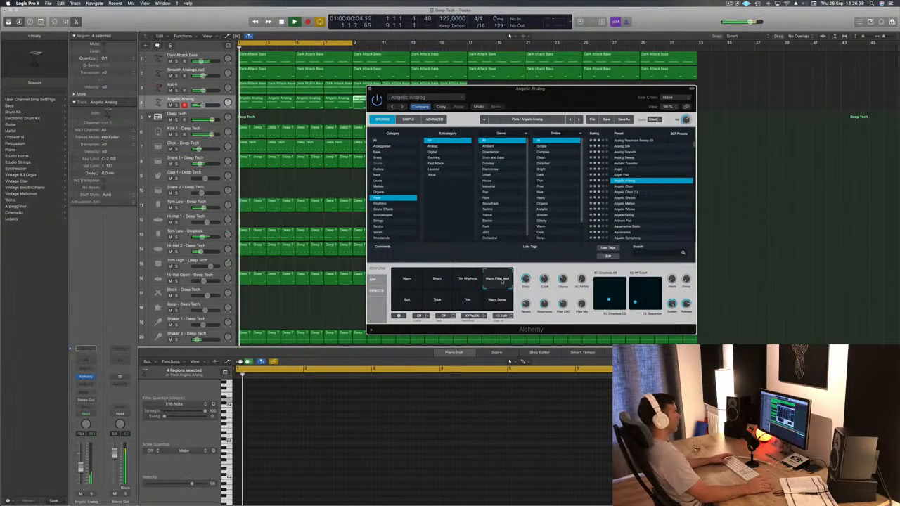
click(414, 304)
click(436, 303)
click(466, 302)
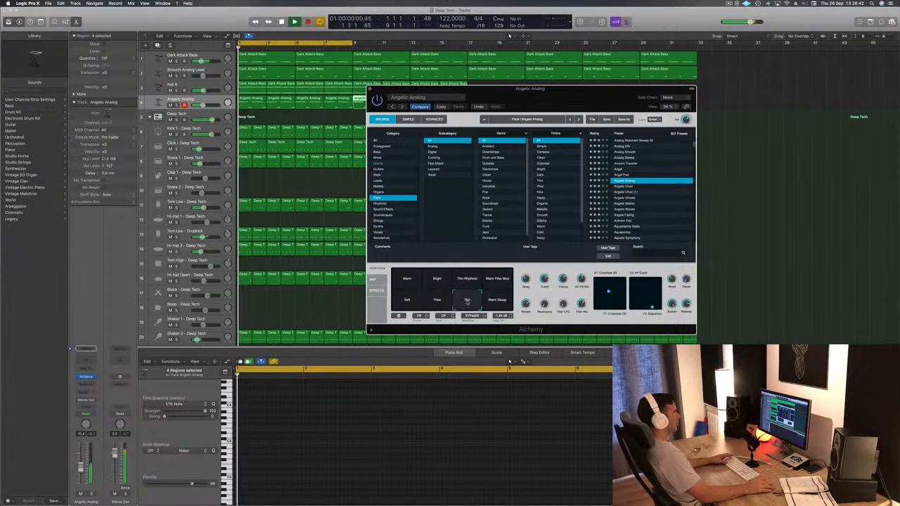
click(497, 300)
click(406, 280)
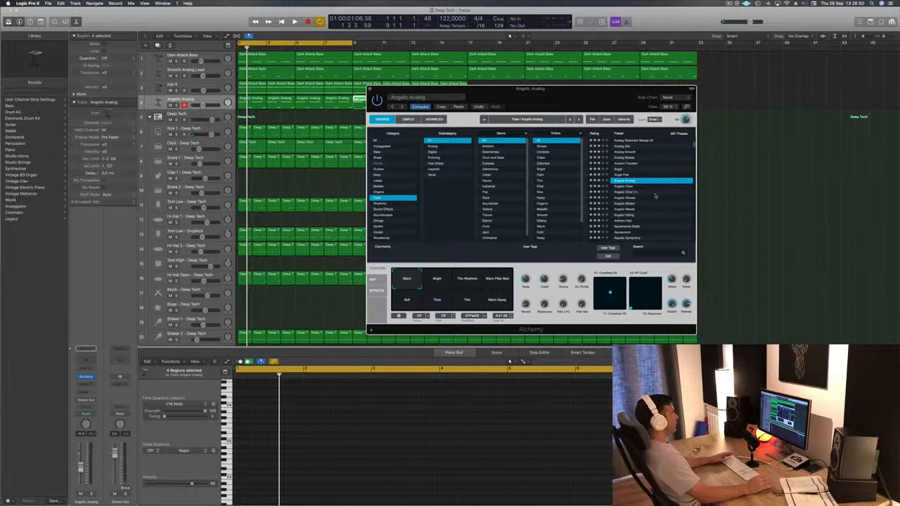
Audition the Alchemy pad presets Angelic Choir, Angels Falling, Anthem Pad and Artificial while the track plays
key(space)
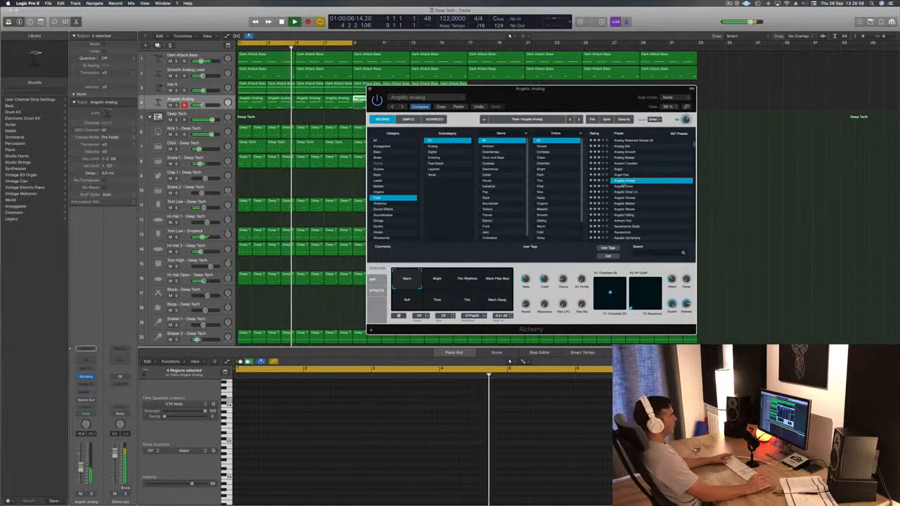
click(623, 187)
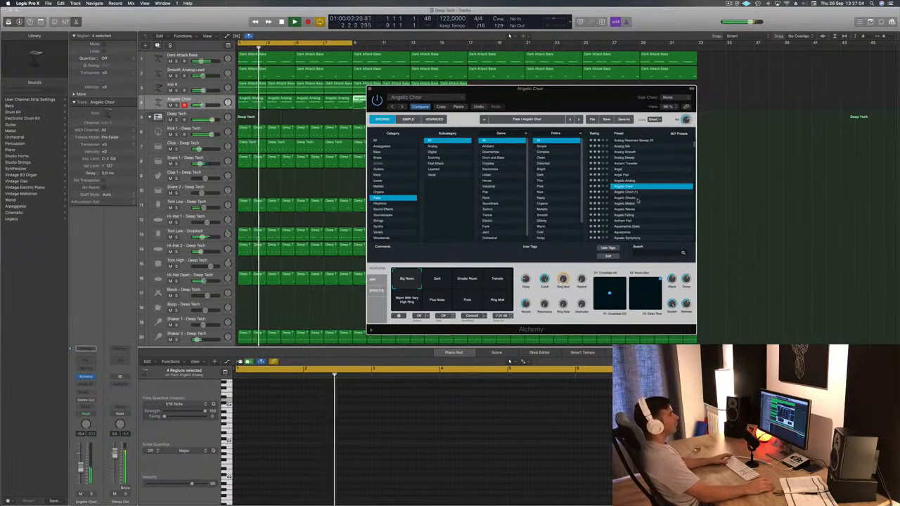
click(625, 216)
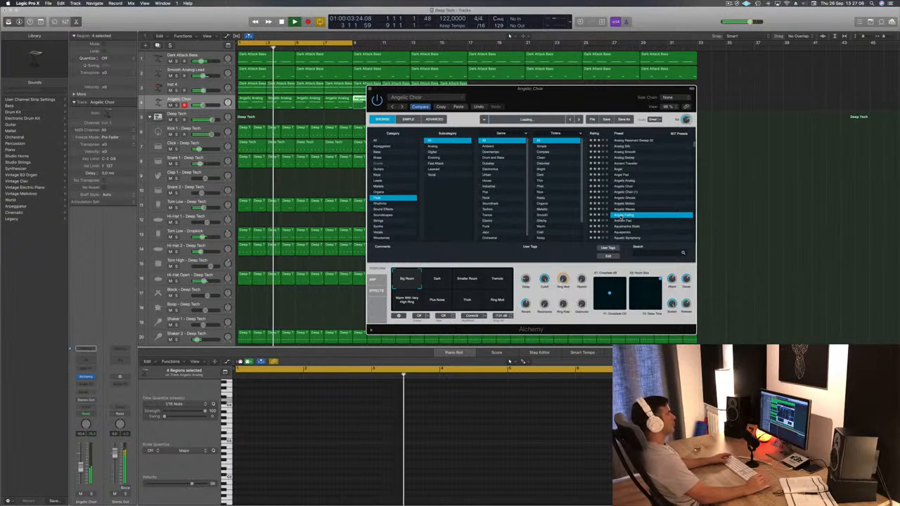
scroll(644, 197, down, 5)
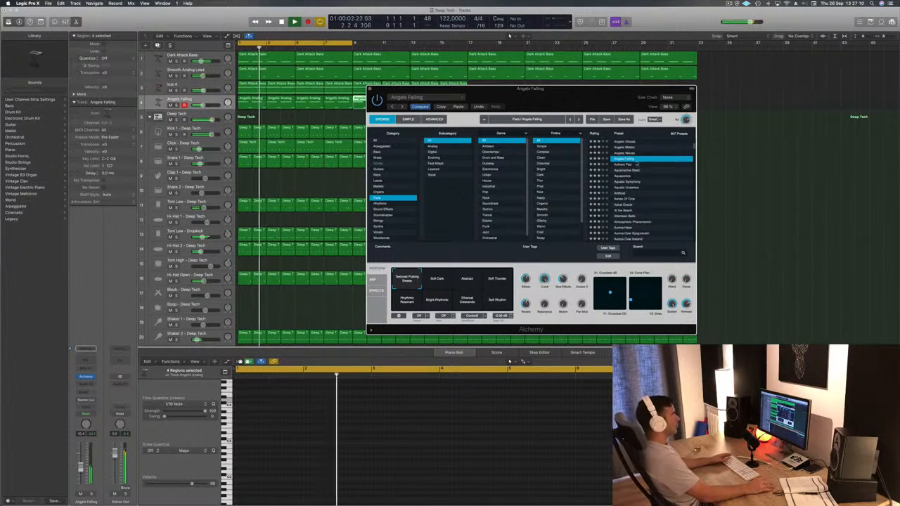
click(651, 163)
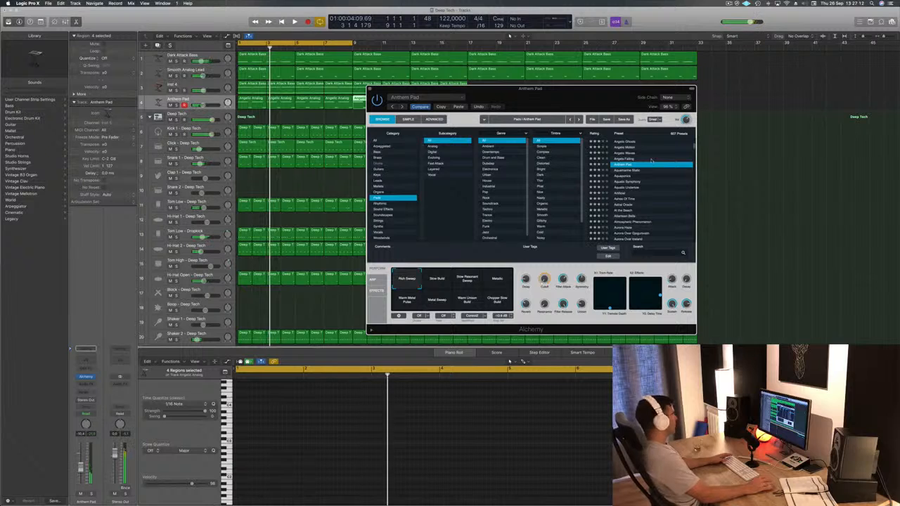
click(631, 194)
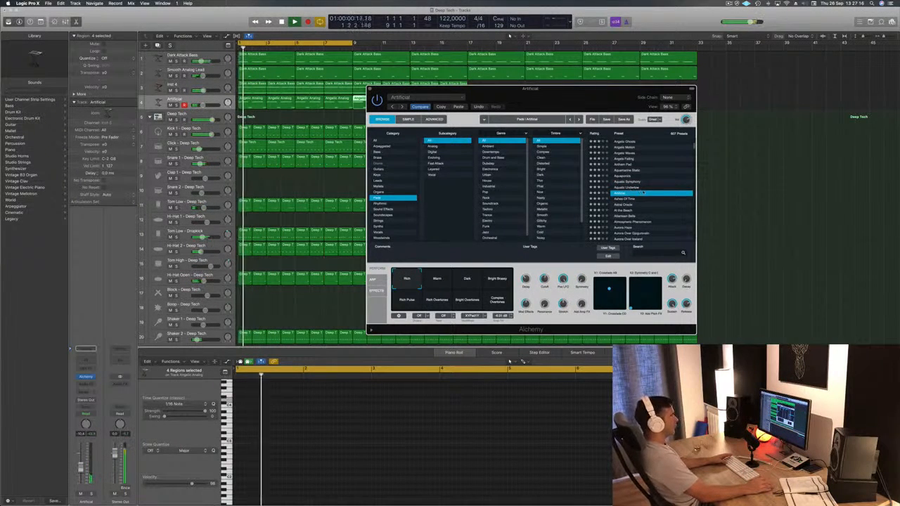
Audition the Astral Oracle, Aurora Haze, Awaken From A Dream and Awe Inspiring pad presets, and restore the previous pad sound
scroll(642, 192, down, 1)
click(624, 187)
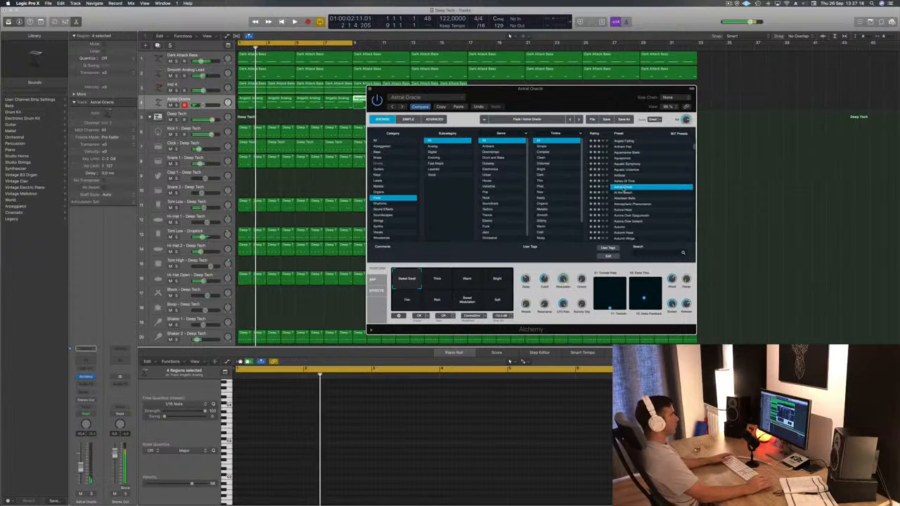
scroll(623, 186, down, 2)
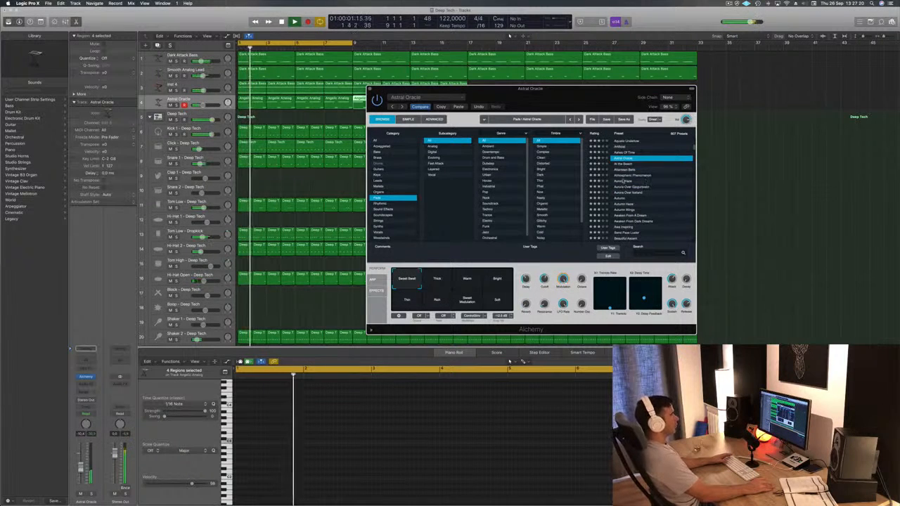
click(623, 181)
scroll(642, 198, down, 1)
click(633, 210)
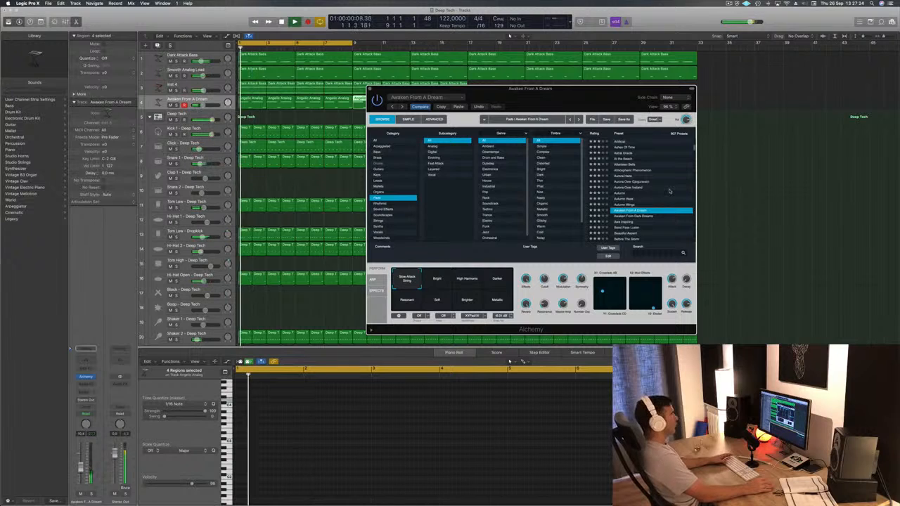
scroll(640, 190, down, 2)
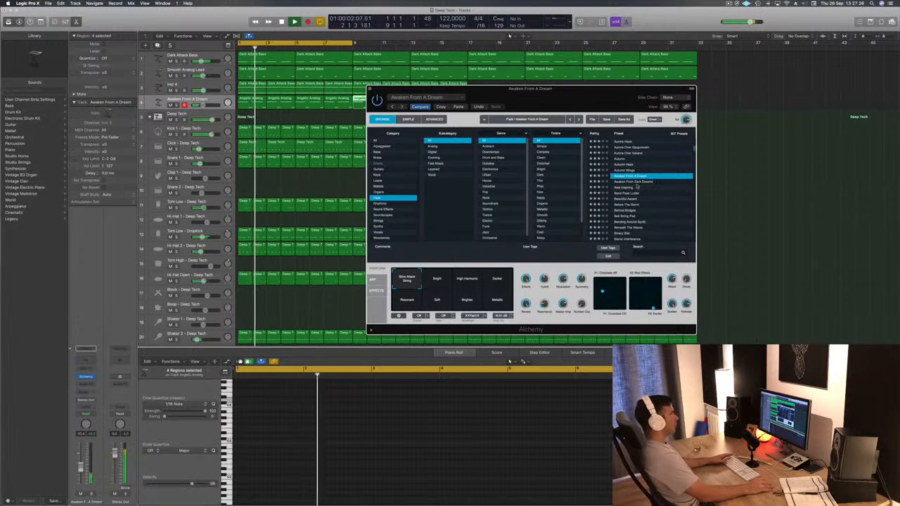
click(624, 189)
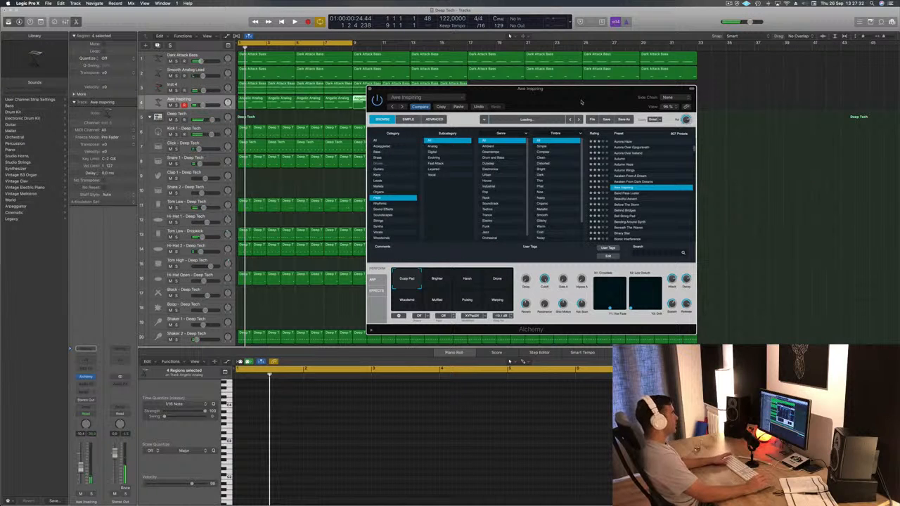
drag(581, 102, 694, 64)
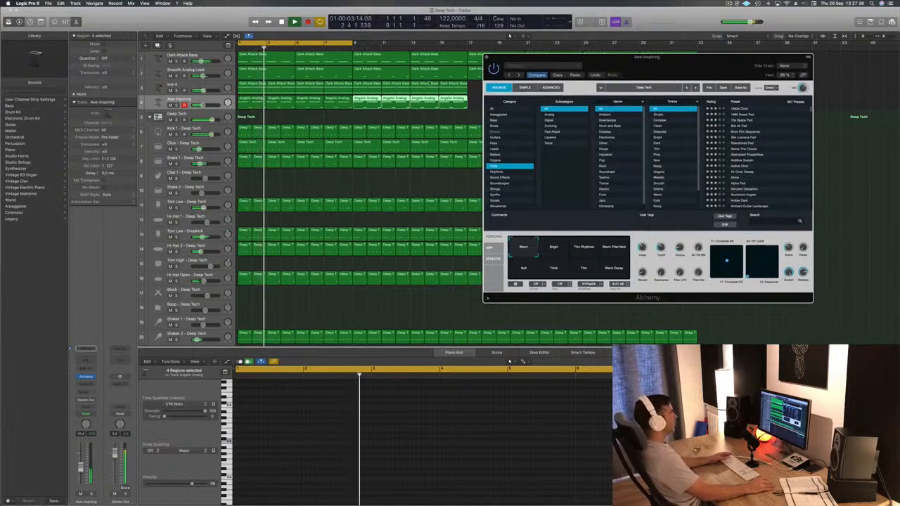
Select the first four pad regions, return to the start and insert a stereo Step FX on the pad track
click(261, 104)
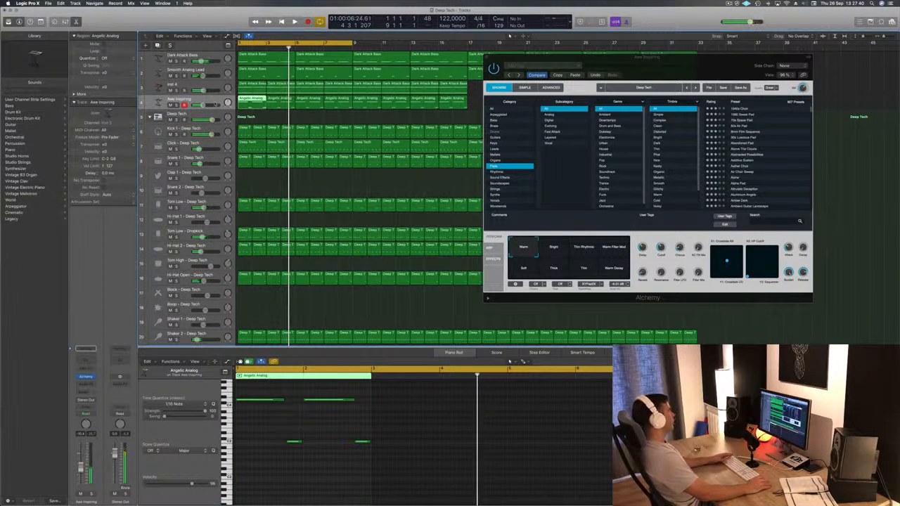
click(217, 105)
key(Return)
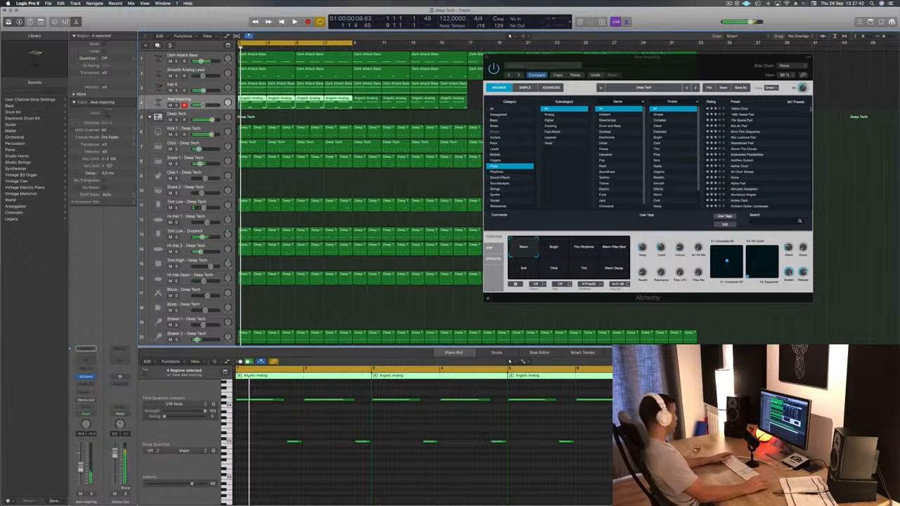
click(92, 385)
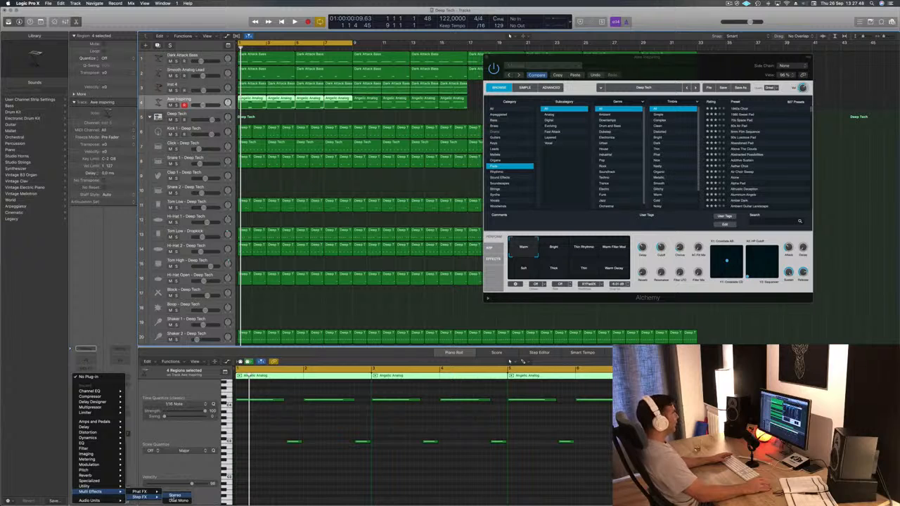
click(174, 497)
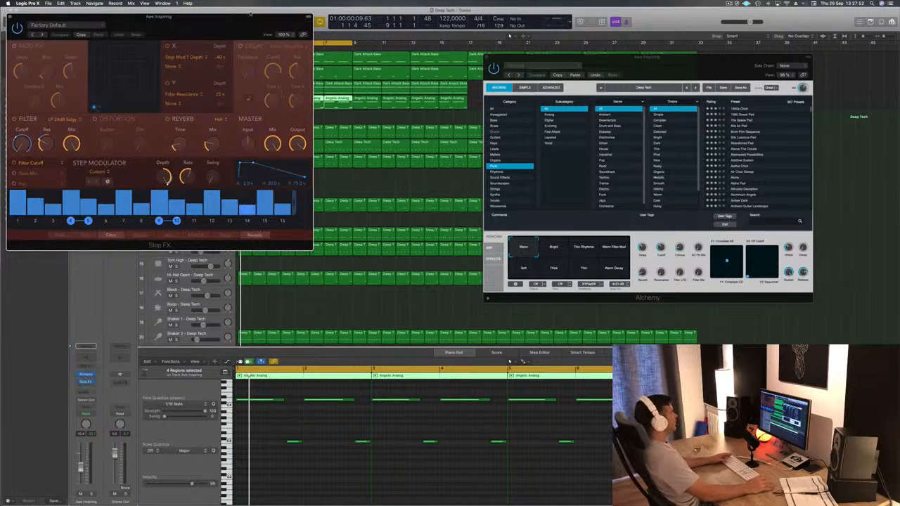
drag(217, 23, 622, 142)
Go through the Step FX presets from Brittle Spike to Chaos Spring during playback, keep Chaos Spring and close the plug-in window
click(445, 157)
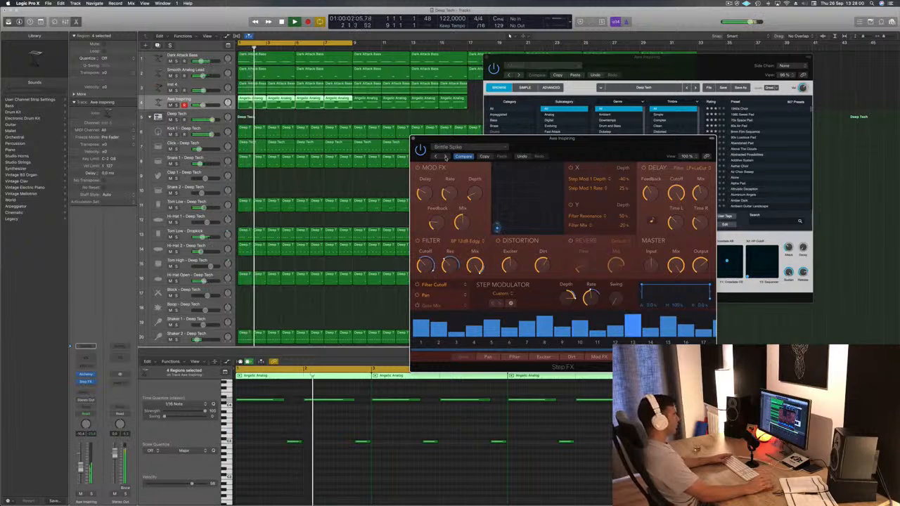
drag(445, 156, 420, 160)
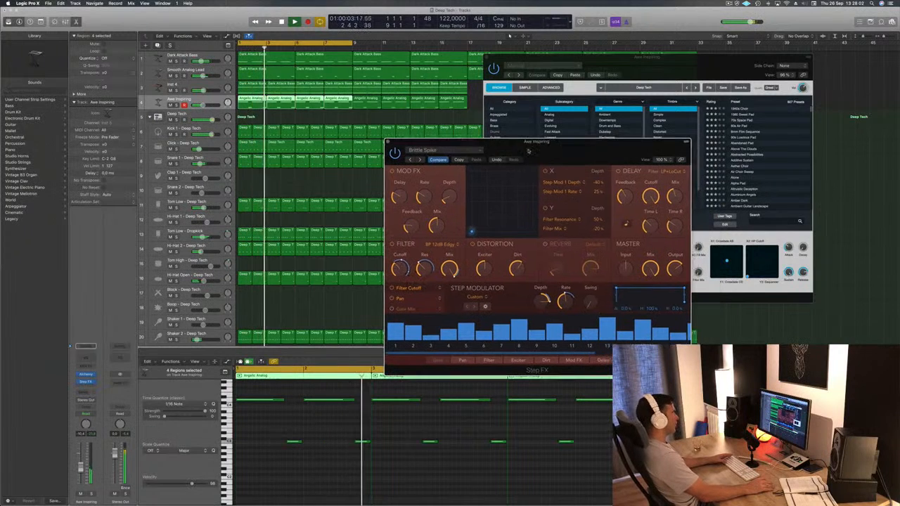
click(420, 160)
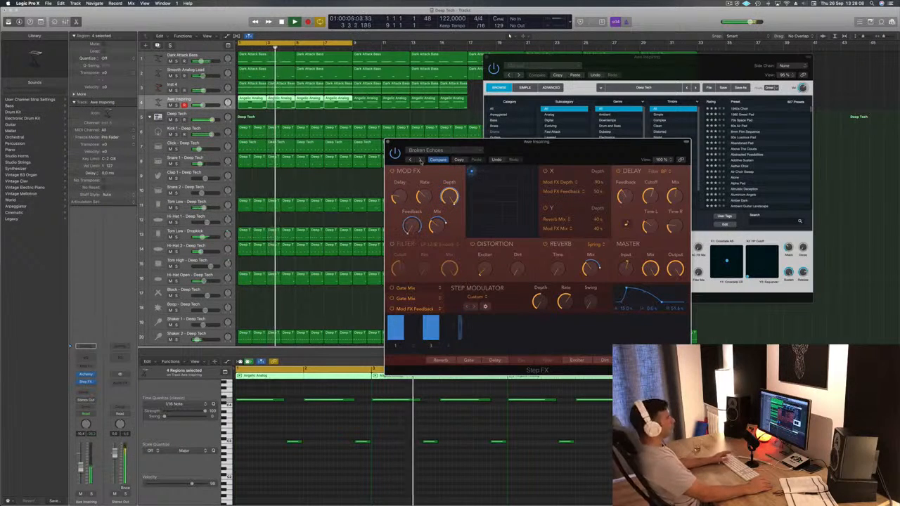
click(420, 160)
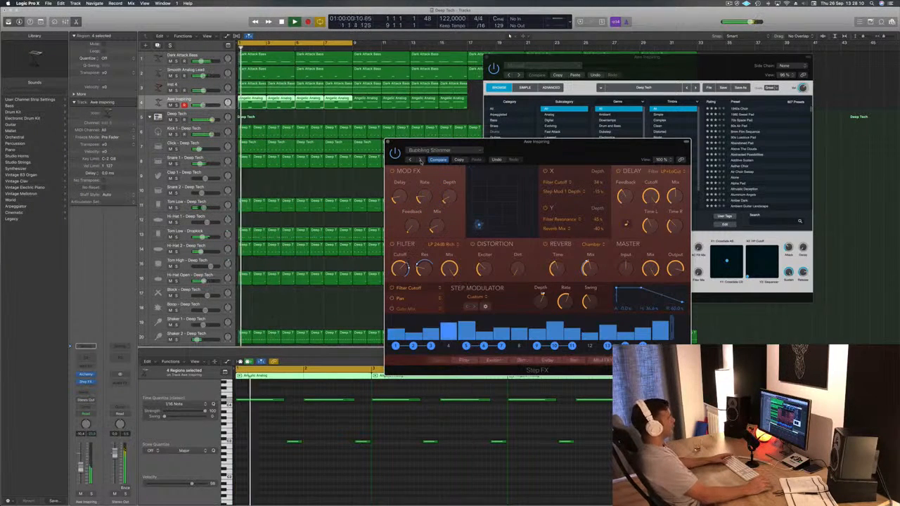
click(421, 160)
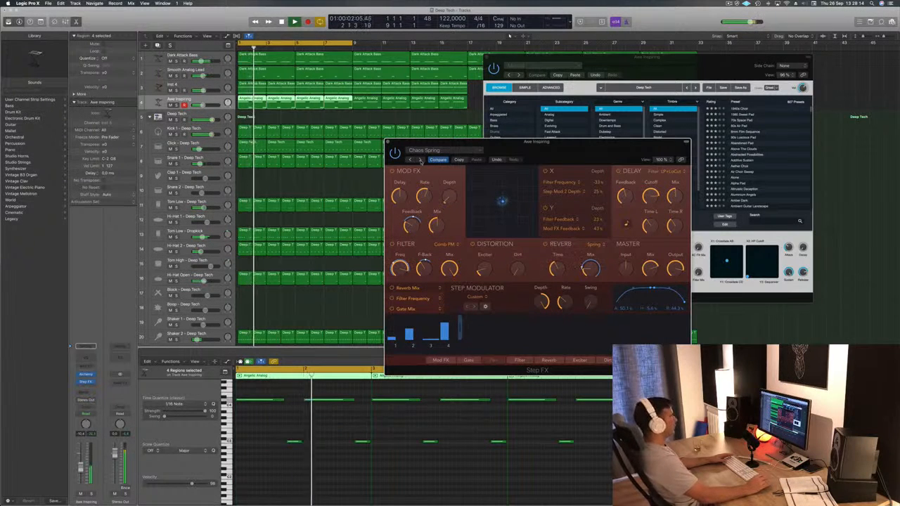
drag(592, 149, 498, 169)
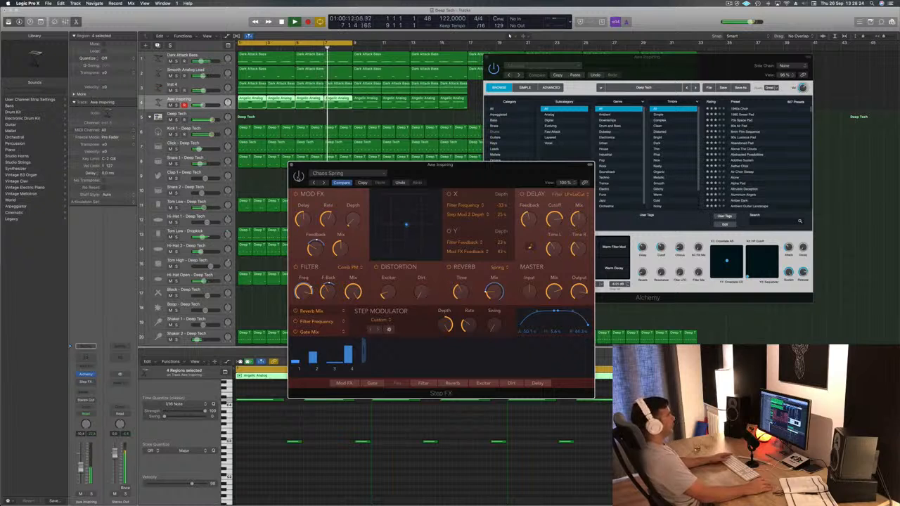
key(space)
drag(484, 175, 459, 172)
click(267, 162)
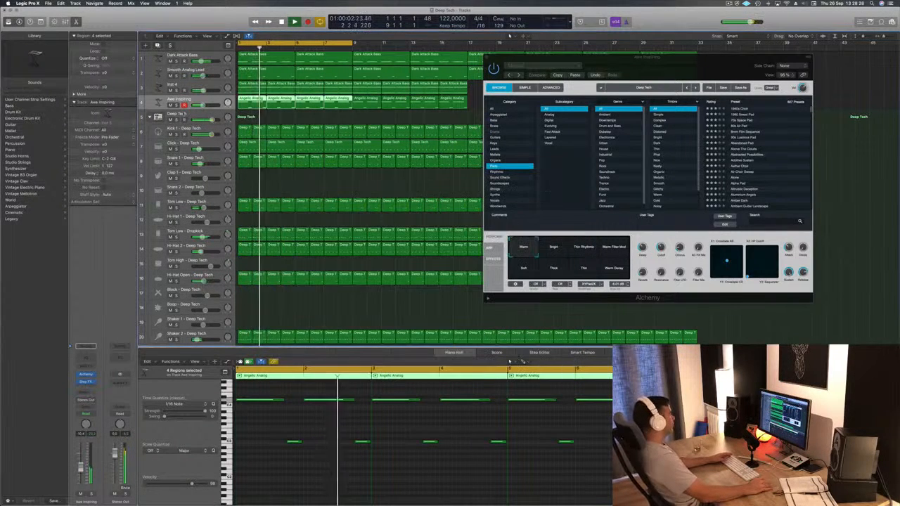
Add a Channel EQ to the pad track with a low cut at 148 Hz, and close the EQ and Alchemy windows
click(87, 361)
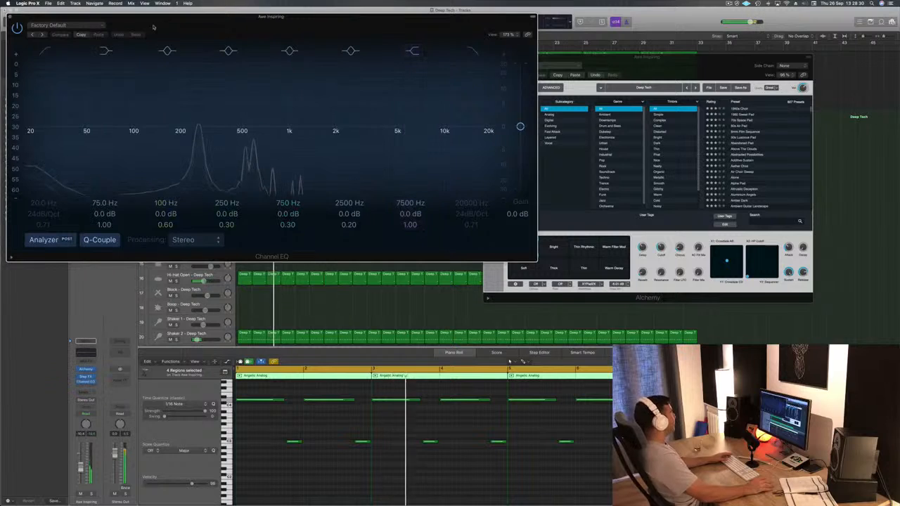
drag(39, 144, 160, 142)
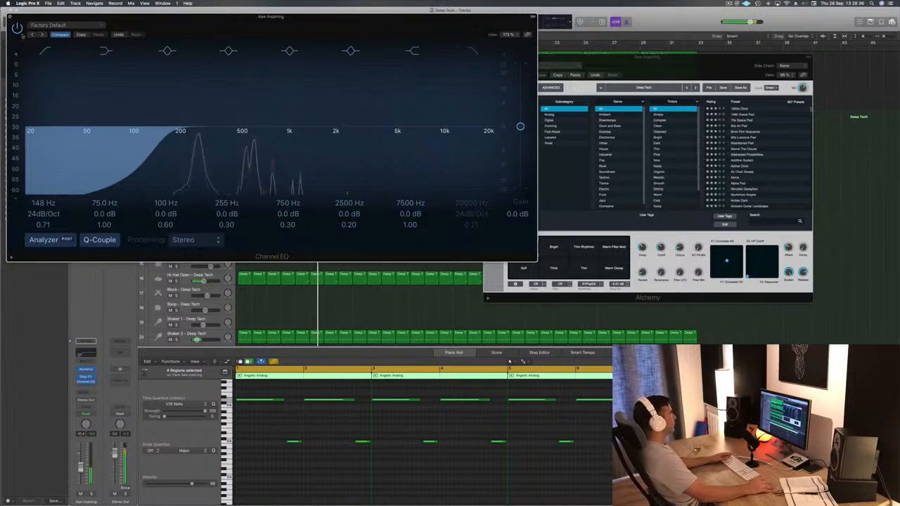
click(10, 16)
drag(522, 59, 454, 59)
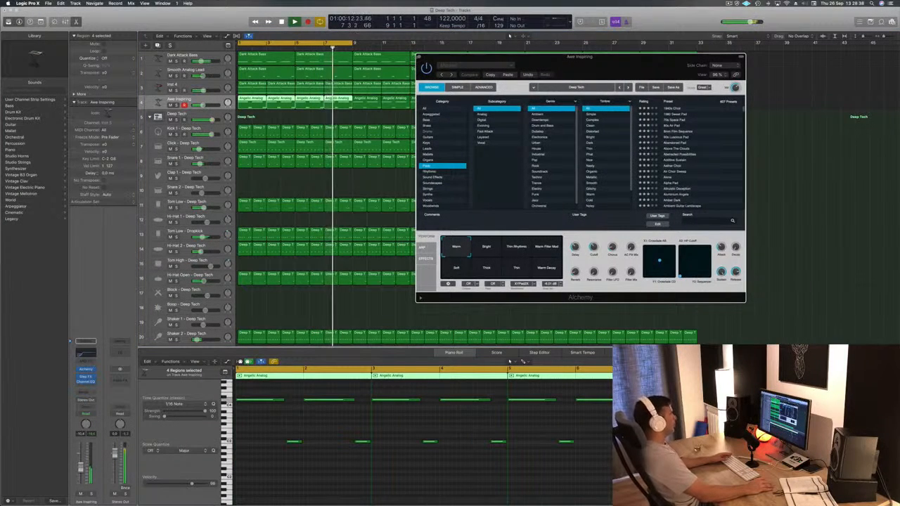
click(420, 58)
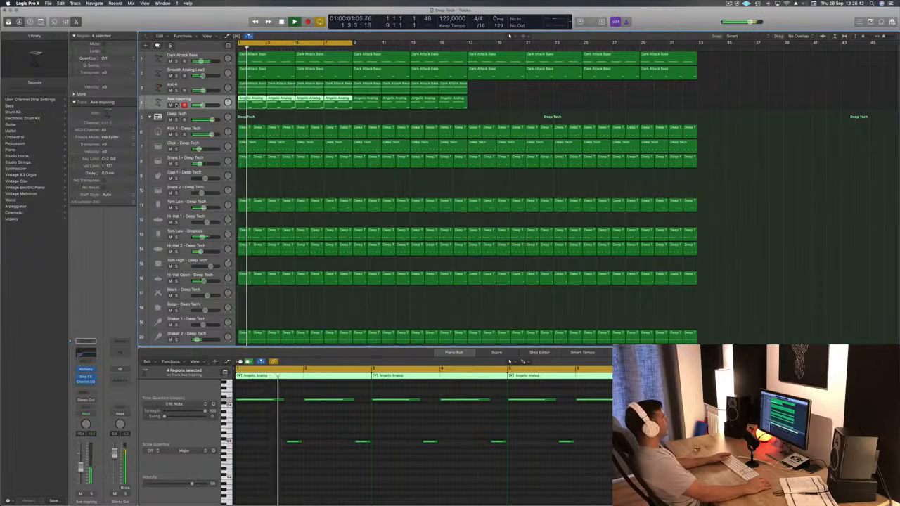
Play the pad track soloed, return it to the full mix, deselect its regions and replay the loop from the start
key(ctrl+s)
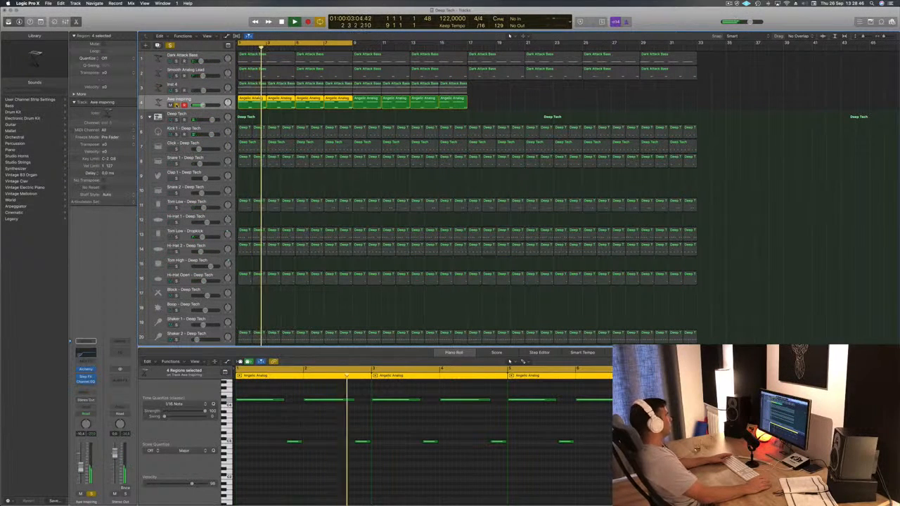
click(176, 105)
key(Return)
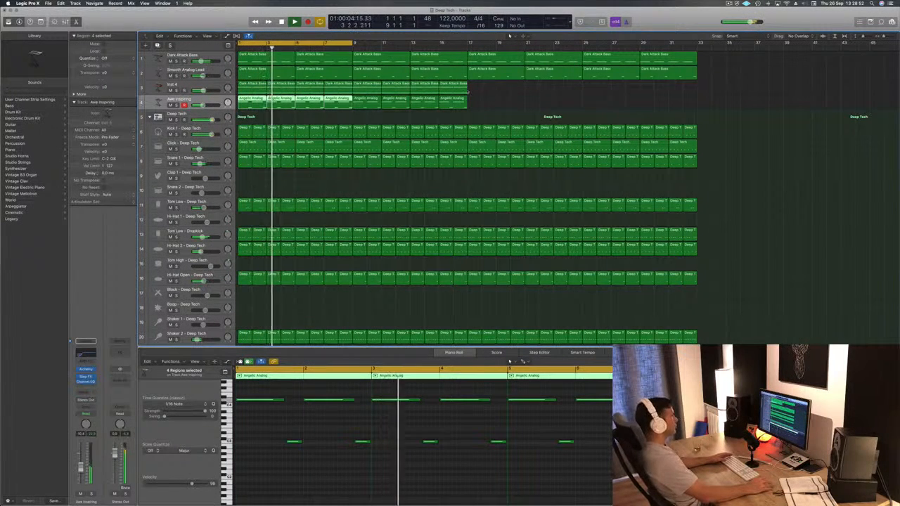
click(527, 103)
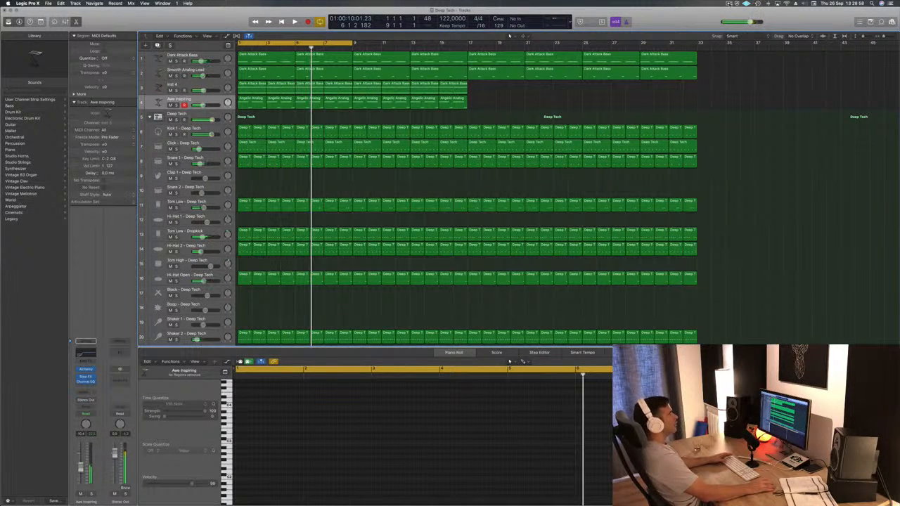
click(729, 4)
click(676, 27)
key(space)
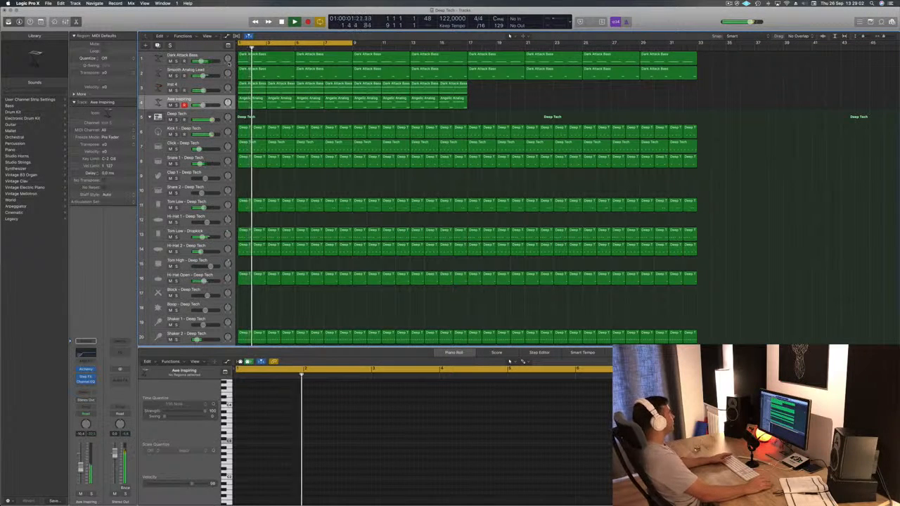
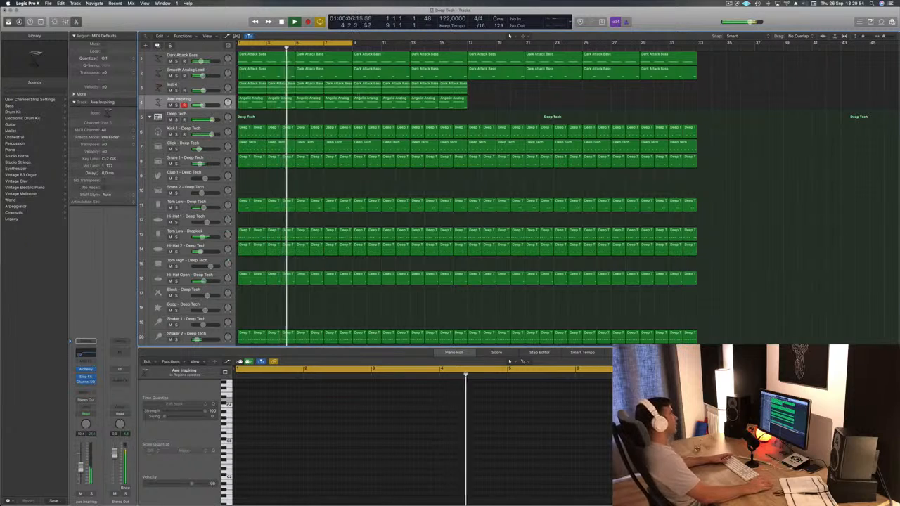
Duplicate the Awe Inspiring pad track with its channel settings and play the loop from the start
click(215, 103)
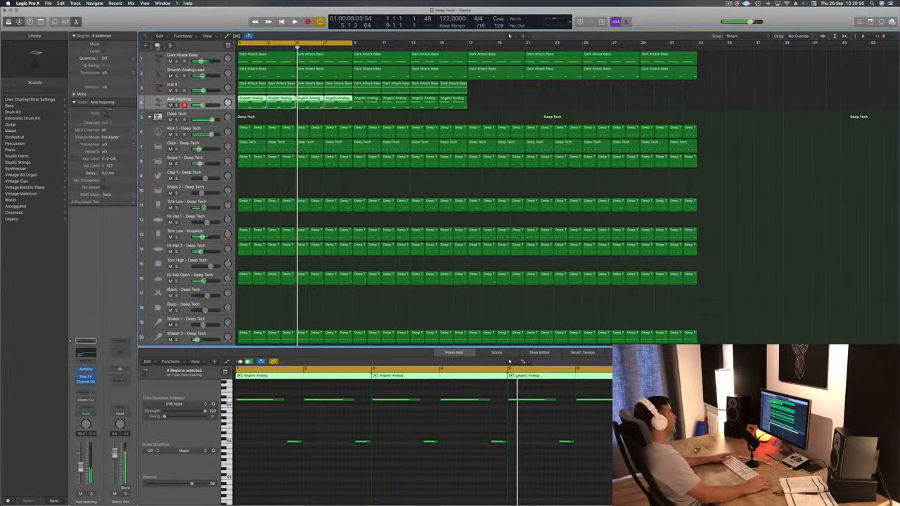
click(158, 46)
click(255, 103)
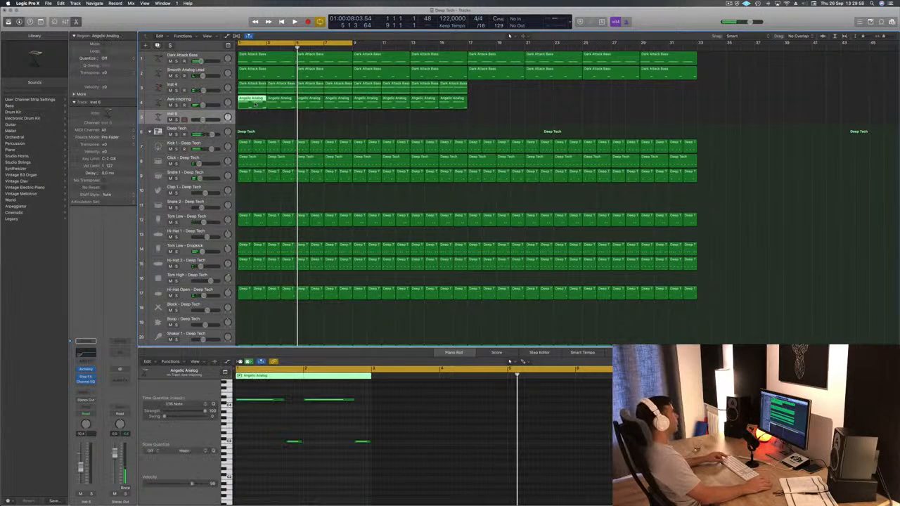
drag(254, 114, 256, 104)
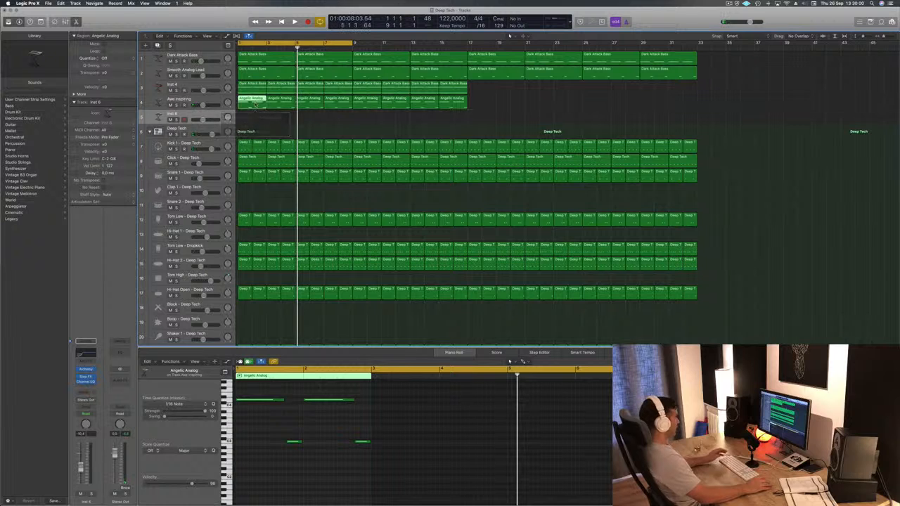
key(Return)
key(space)
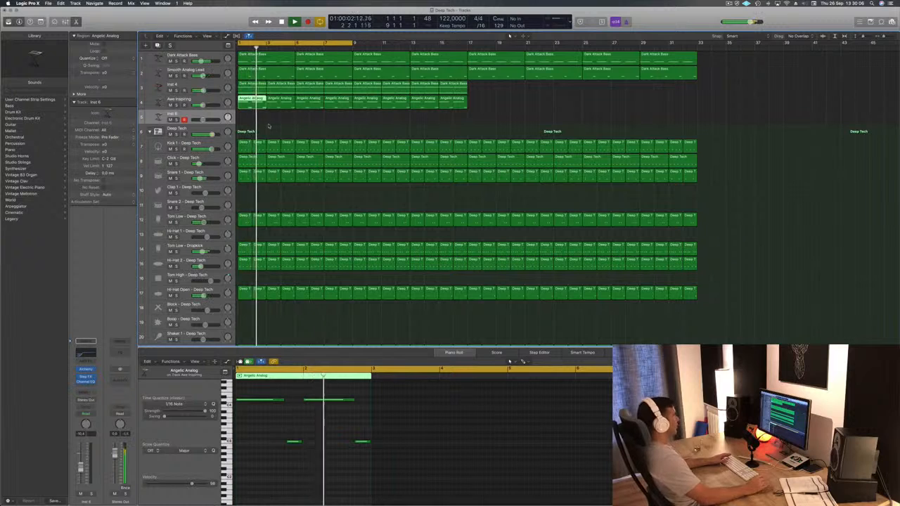
key(space)
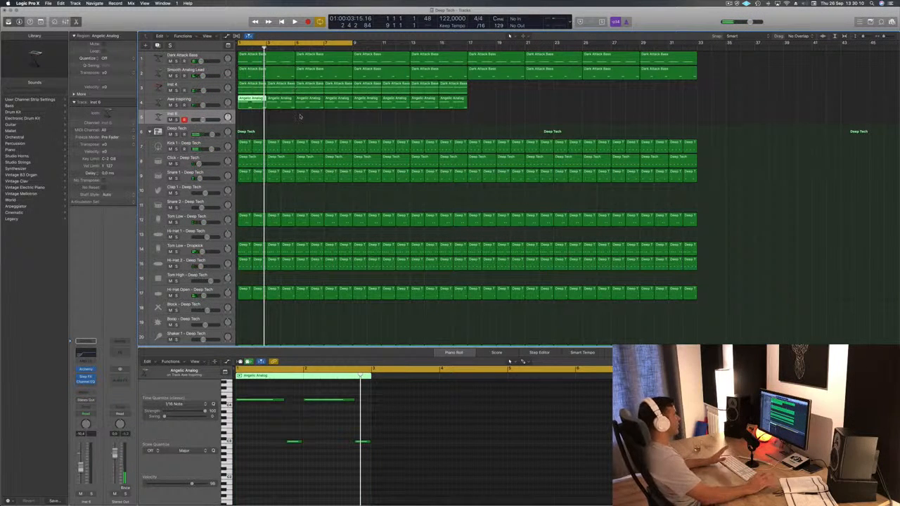
key(Return)
key(space)
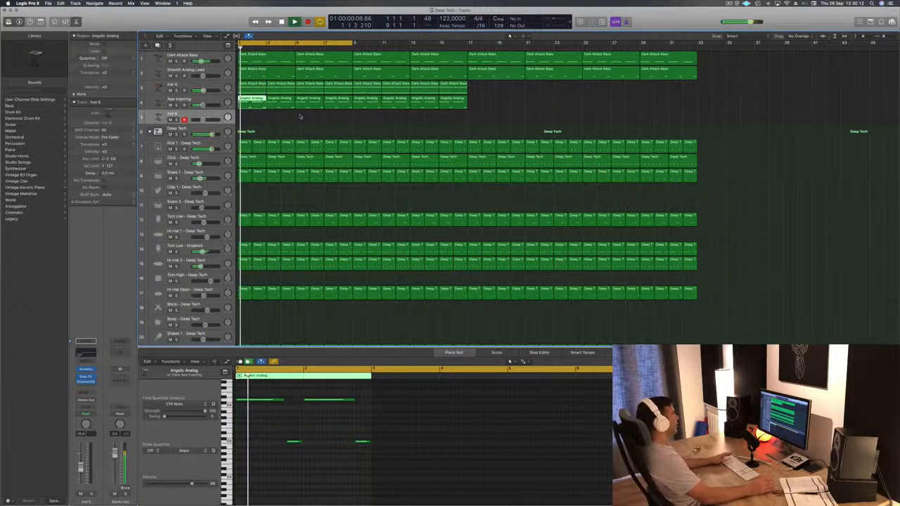
Show Musical Typing for the new track, open its Alchemy and load the Autumn Wings pad preset during playback
click(204, 117)
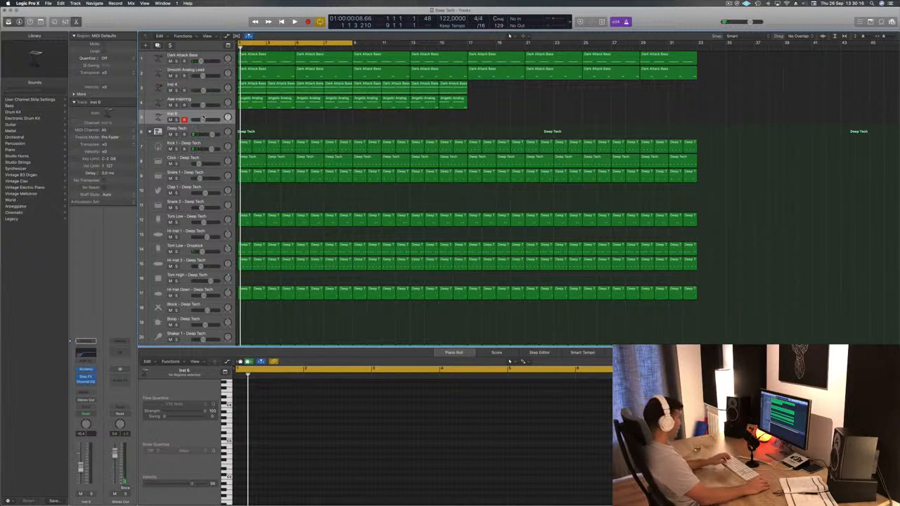
key(super+k)
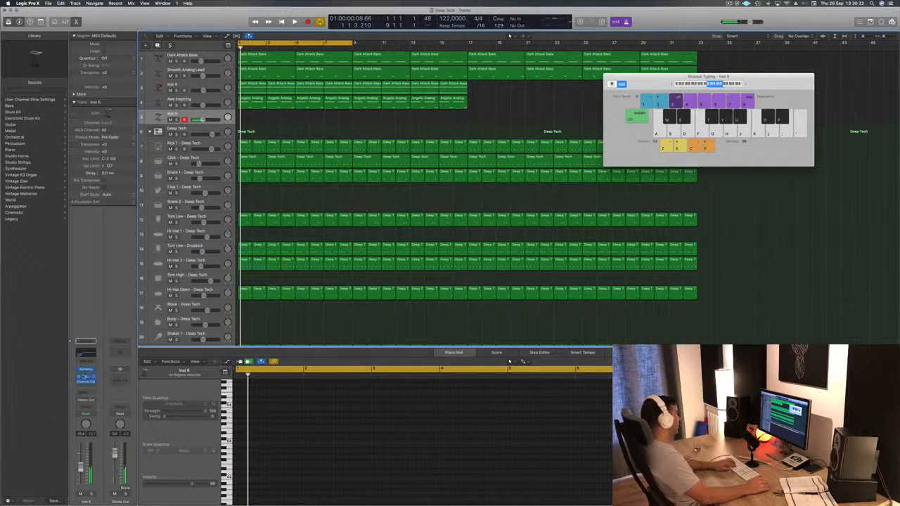
click(88, 370)
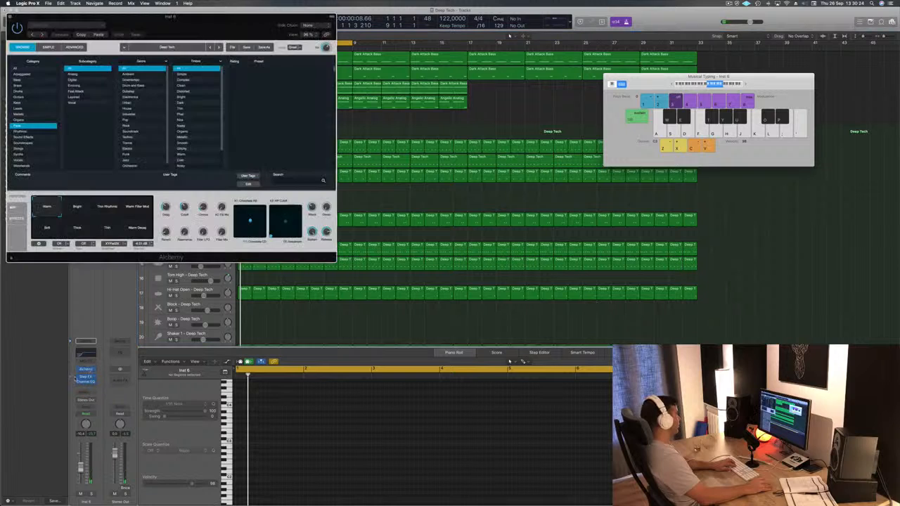
drag(244, 27, 670, 94)
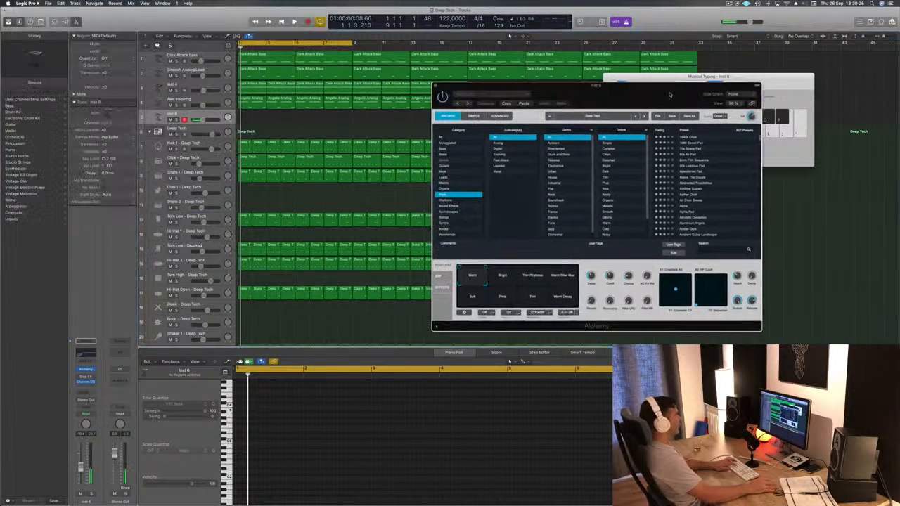
scroll(694, 196, down, 10)
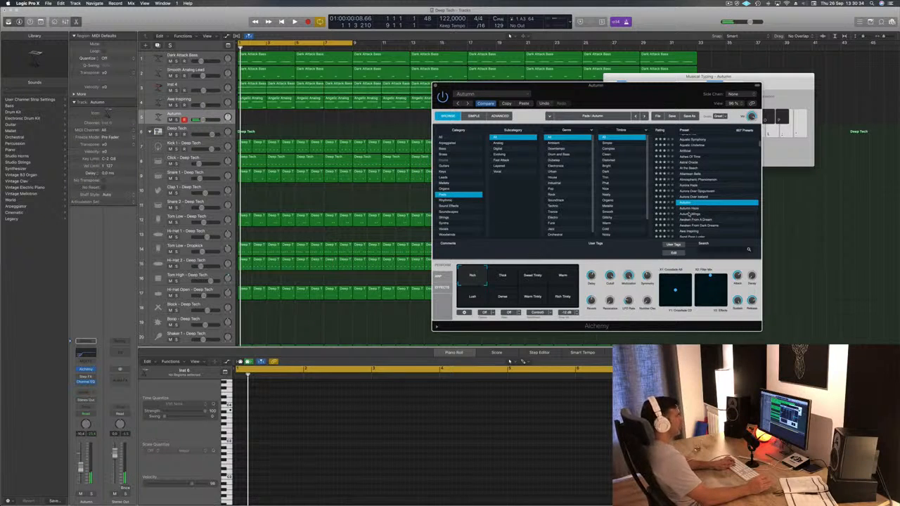
key(space)
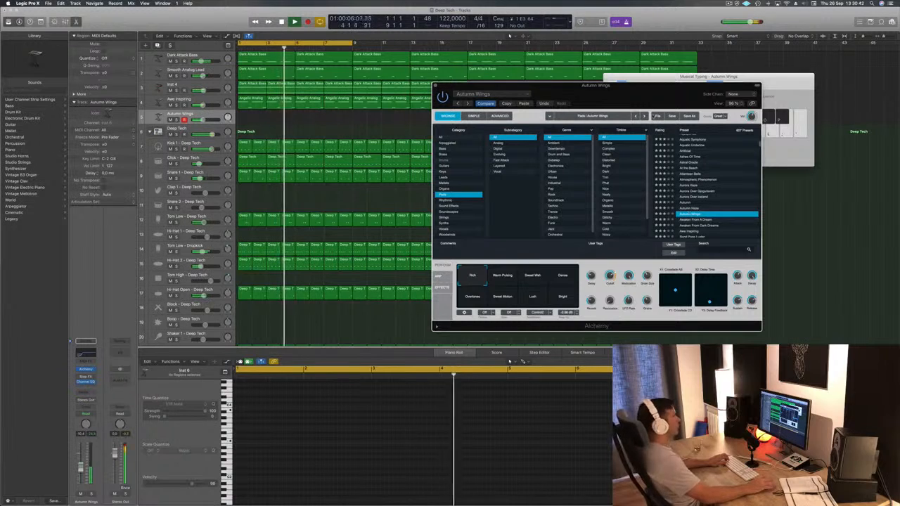
mouse_move(644, 88)
mouse_down()
mouse_move(602, 85)
mouse_move(649, 73)
mouse_up()
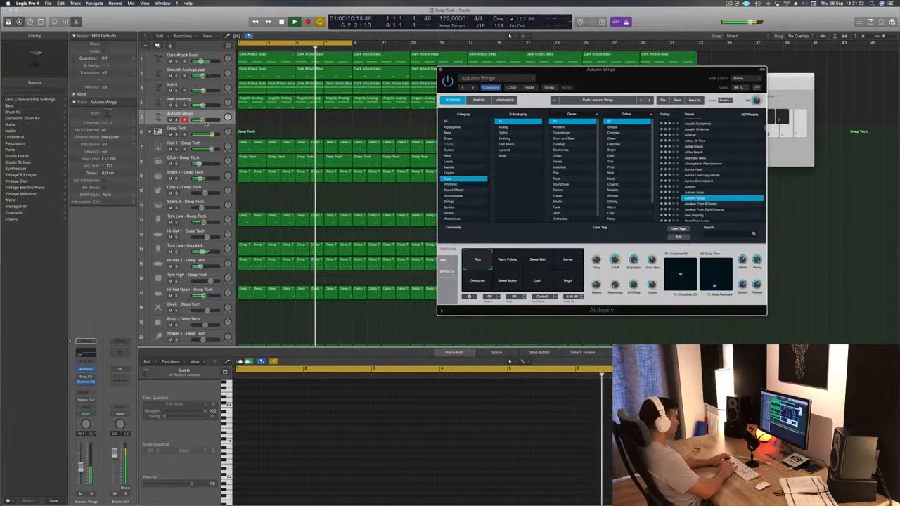
Record an improvised melody on the Autumn Wings track over the cycle and play it back from the start
key(r)
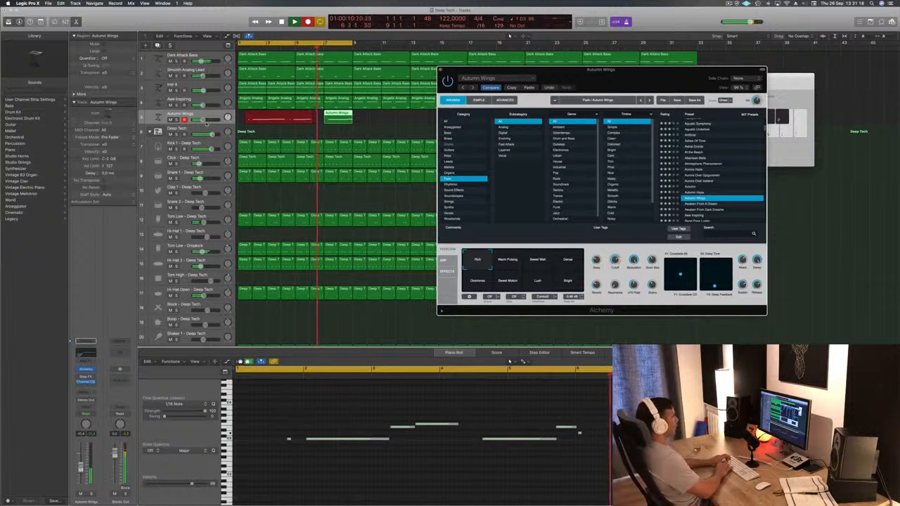
key(space)
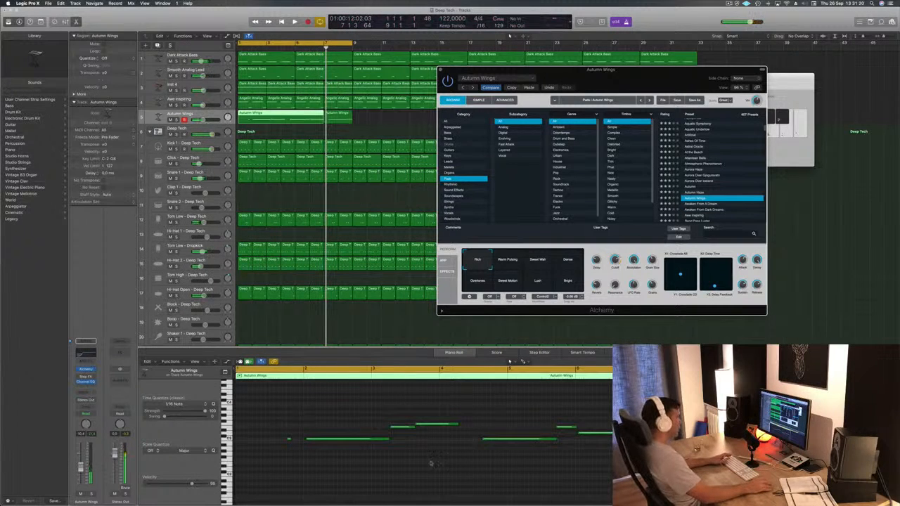
key(Return)
key(space)
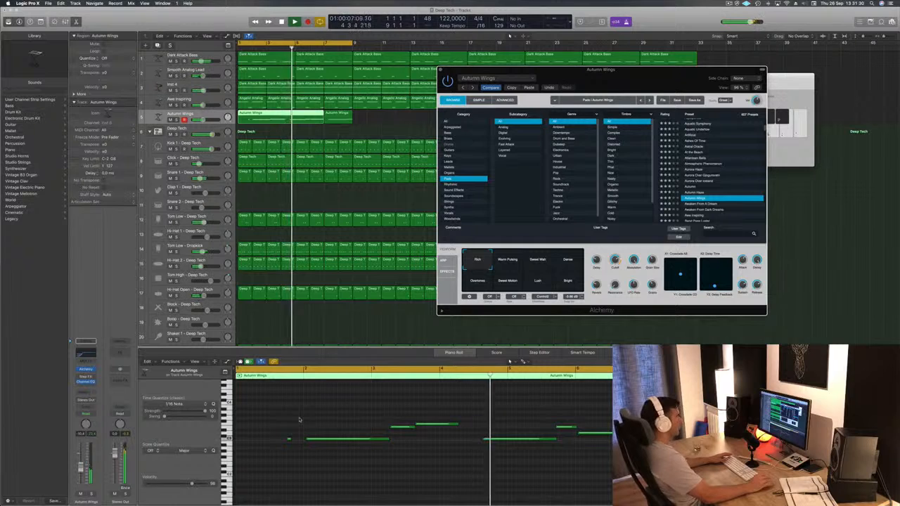
Delete the early notes of the recording and move the remaining three-note phrase to the start of bar 1
drag(362, 412, 413, 484)
key(Delete)
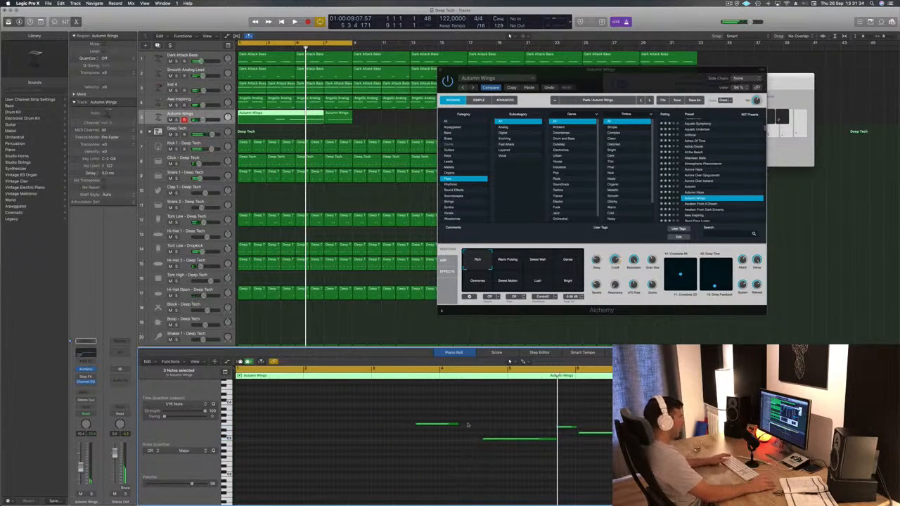
drag(474, 398, 613, 502)
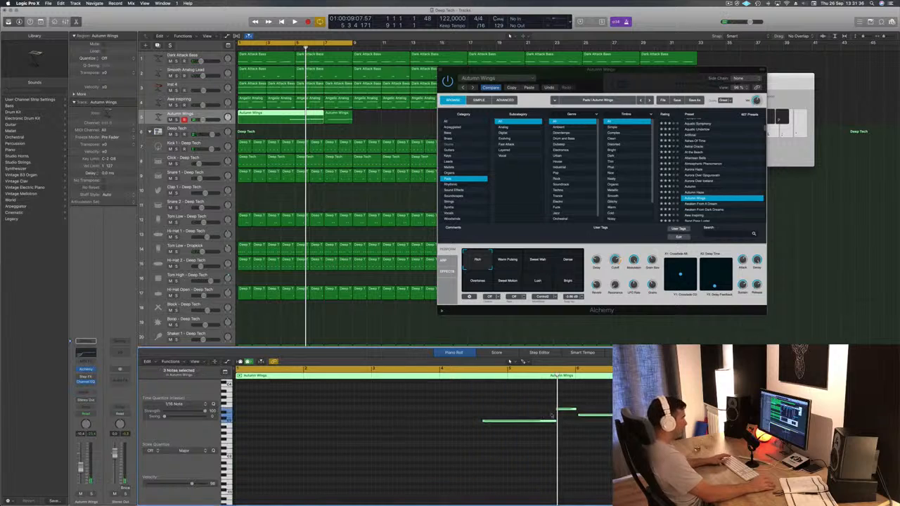
scroll(496, 424, up, 5)
drag(509, 479, 261, 478)
Shift the second and third notes of the Autumn Wings phrase slightly later and replay the loop
key(space)
key(space)
click(316, 416)
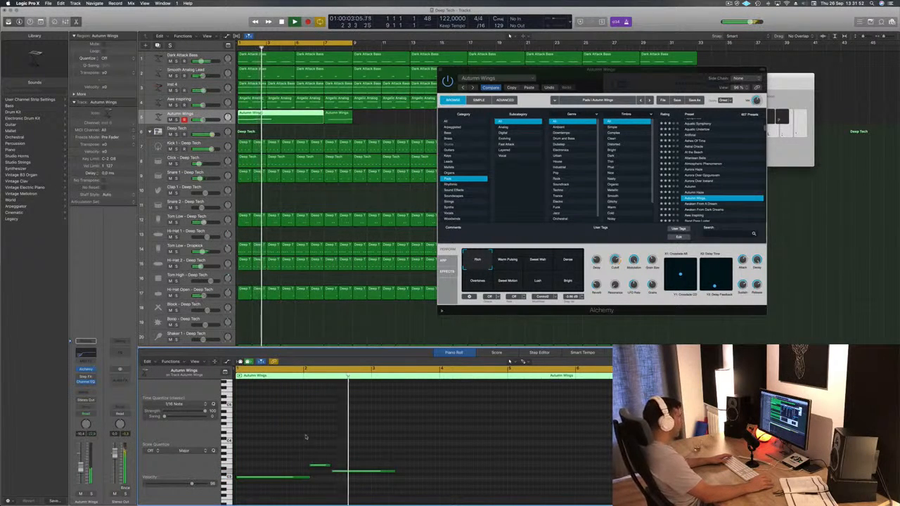
mouse_move(318, 466)
mouse_down()
mouse_move(347, 474)
mouse_move(330, 465)
mouse_up()
key(space)
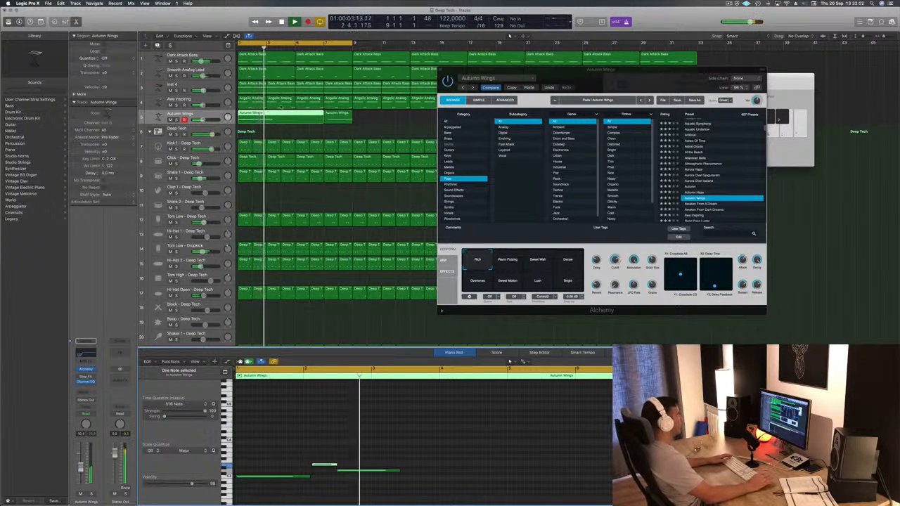
Split the long Autumn Wings region at bar 5 and delete everything on the track after the split
super+double_click(296, 118)
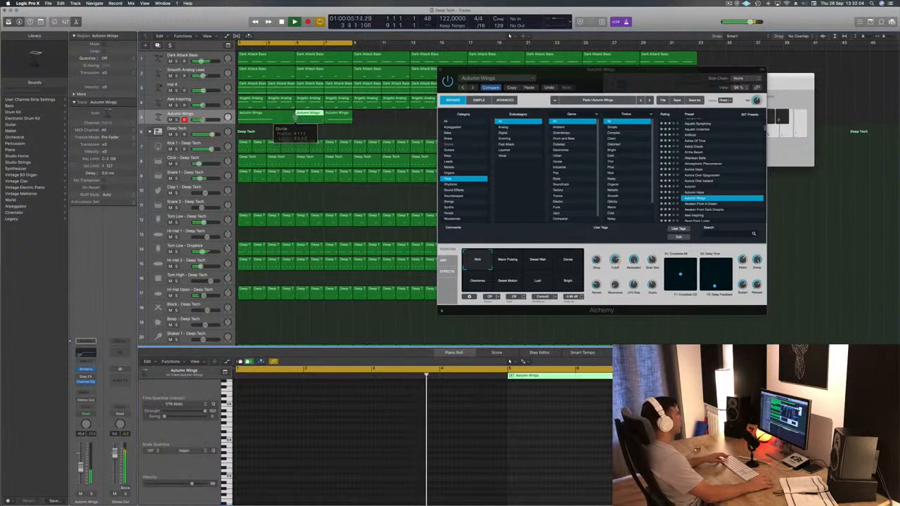
key(Delete)
click(340, 118)
key(Delete)
click(259, 117)
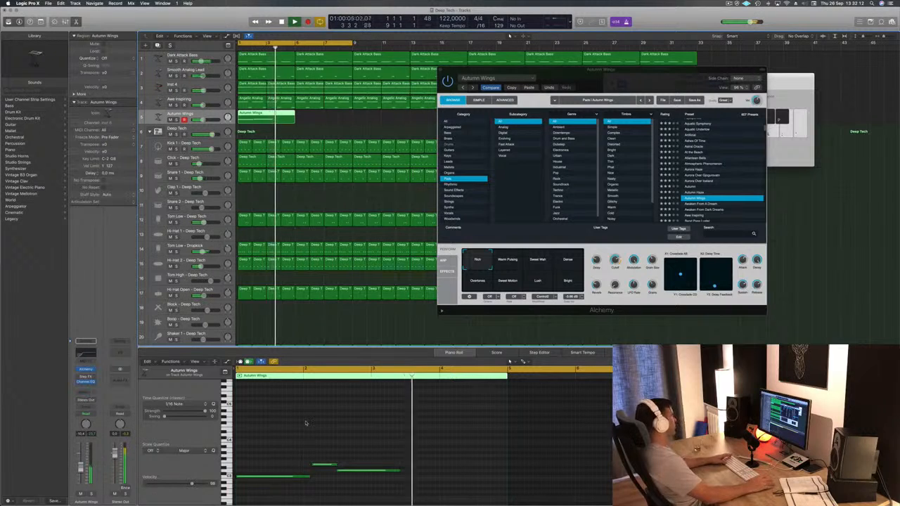
Copy the four-bar Autumn Wings region to bar 5 and browse further Alchemy pad presets during playback
key(Return)
key(Return)
mouse_move(270, 115)
mouse_down()
mouse_move(325, 118)
mouse_move(281, 116)
mouse_up()
key(Return)
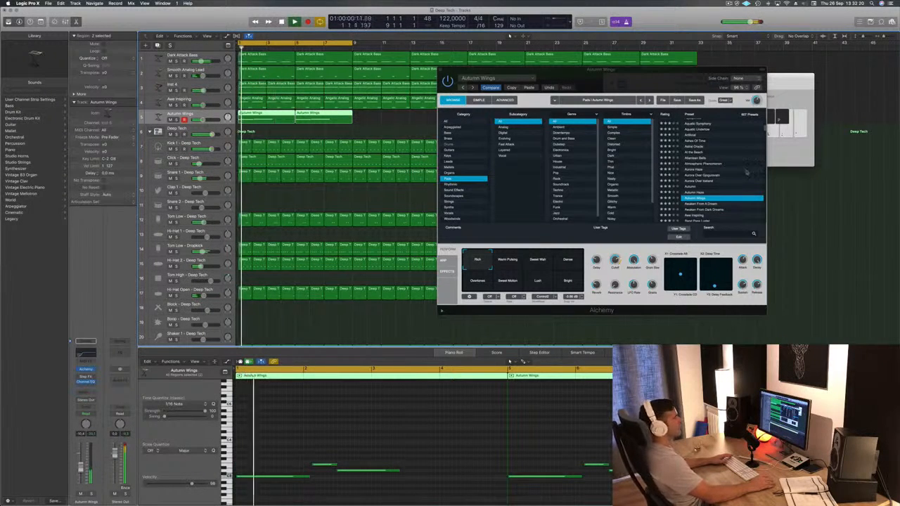
scroll(711, 170, down, 5)
click(703, 151)
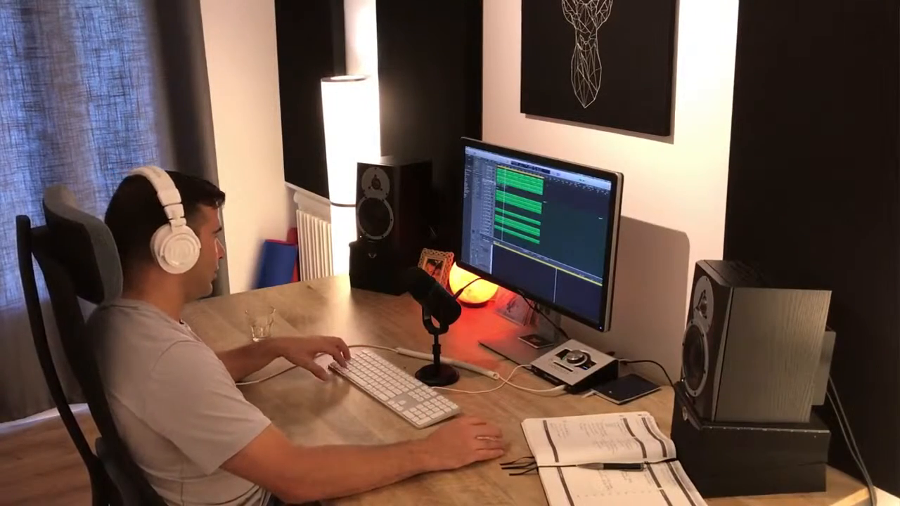
key(super+r)
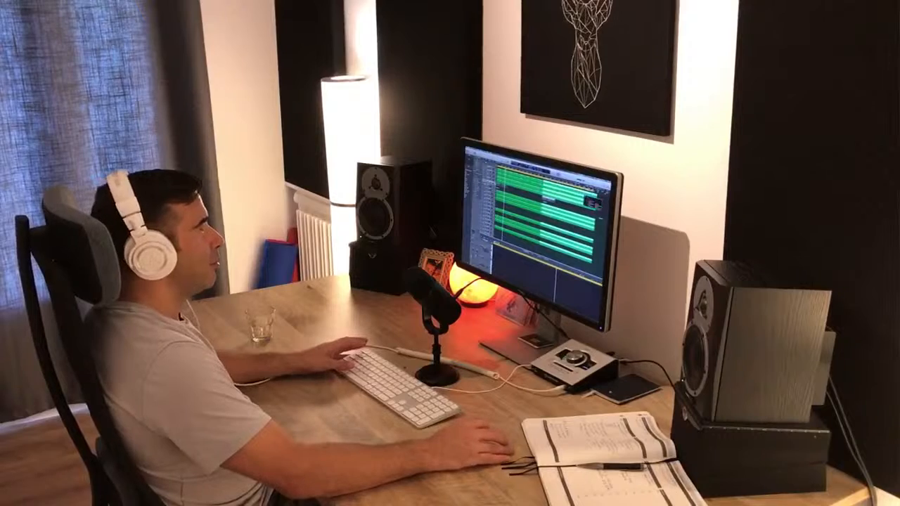
click(602, 210)
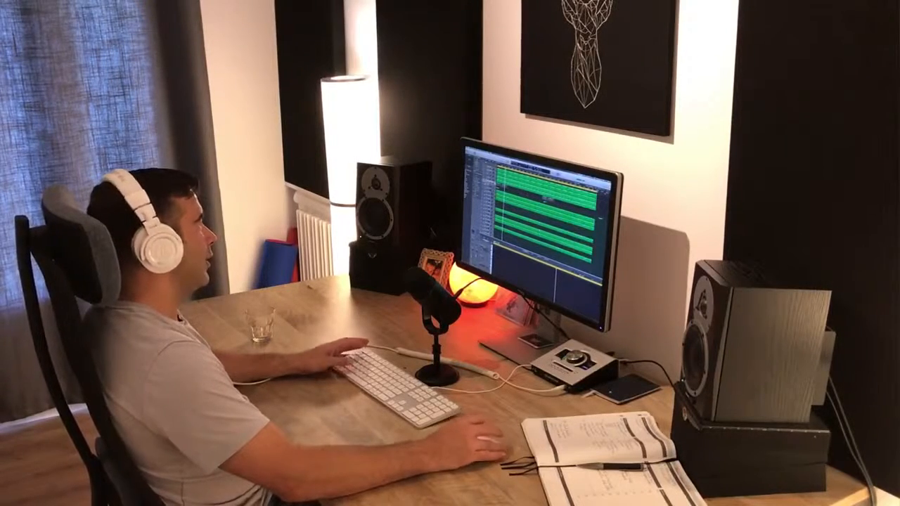